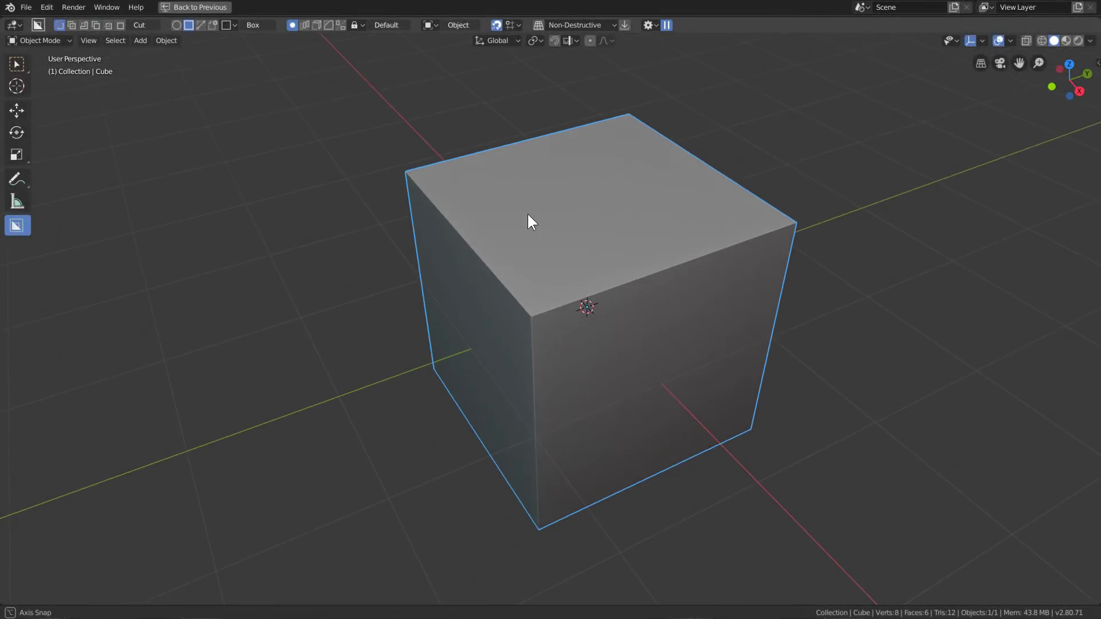
- Turn off modifier sorting in the HOps Helper and check the Sort Modifiers option in BoxCutter's behavior settings
middle_click_drag(529, 211, 532, 211)
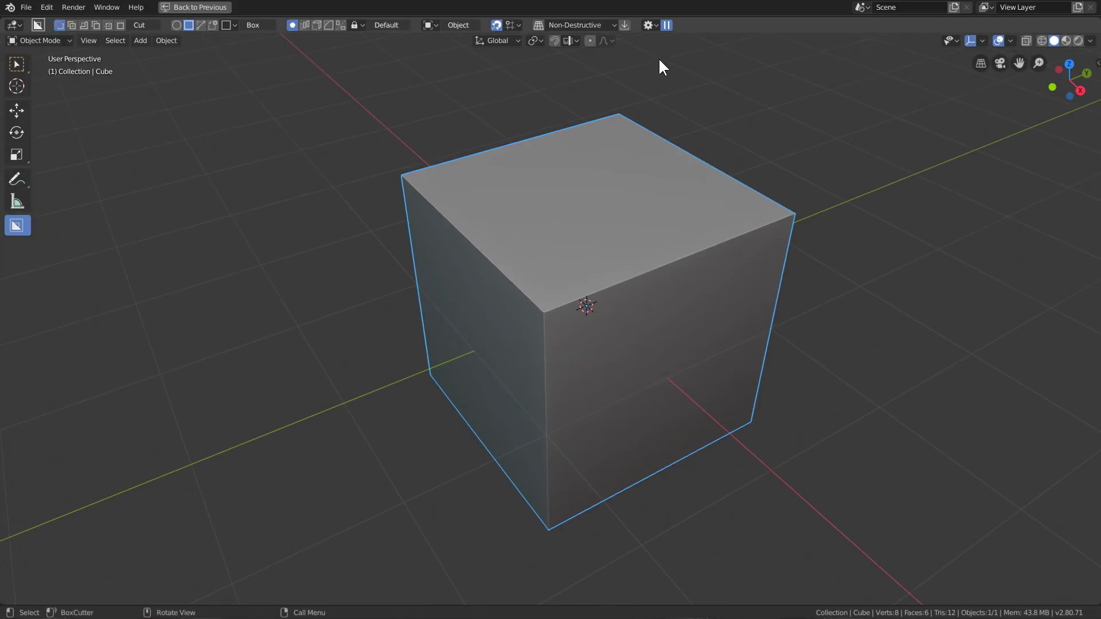
middle_click_drag(673, 221, 679, 232)
key("grave")
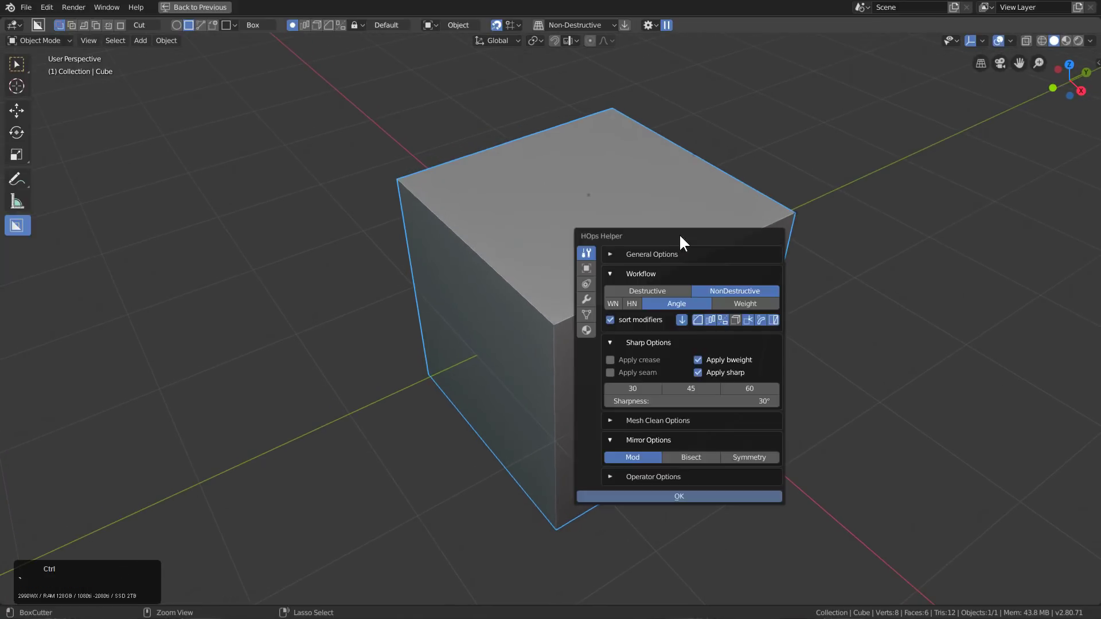
left_click(621, 319)
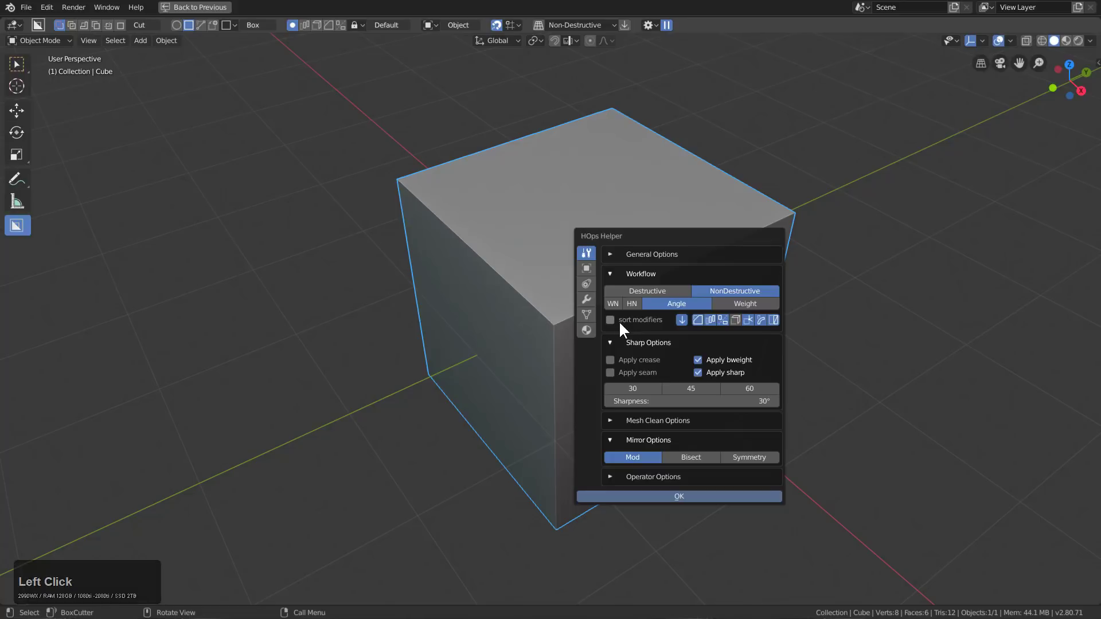
double_click(652, 31)
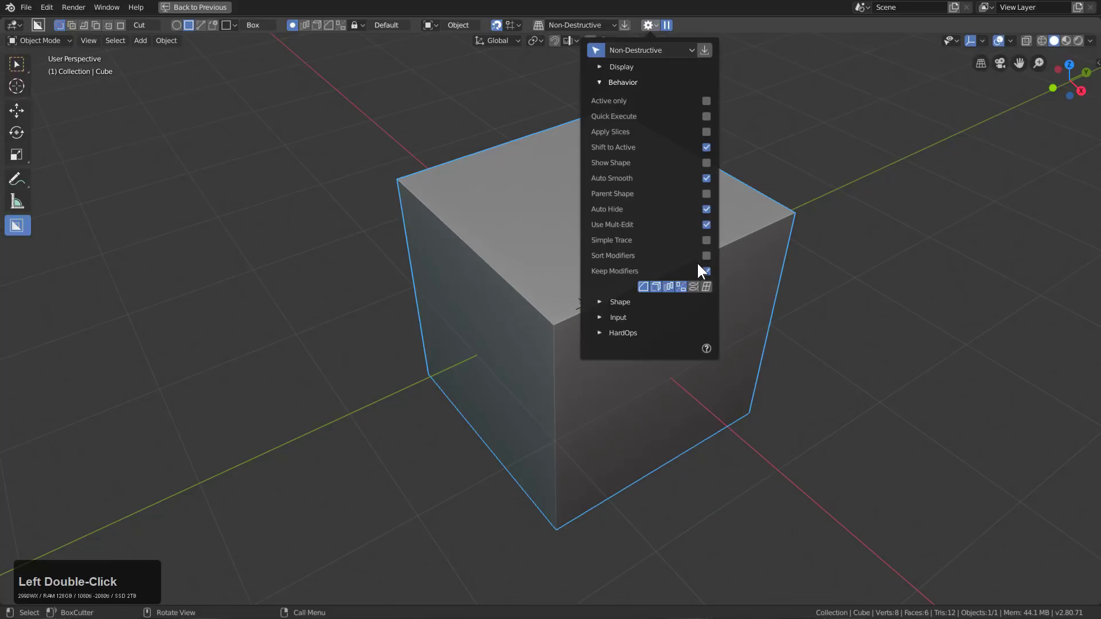
key("Escape")
- Turn modifier sorting back on in the HOps Helper and check that BoxCutter's Sort Modifiers option follows it
key("ctrl+grave")
left_click(636, 365)
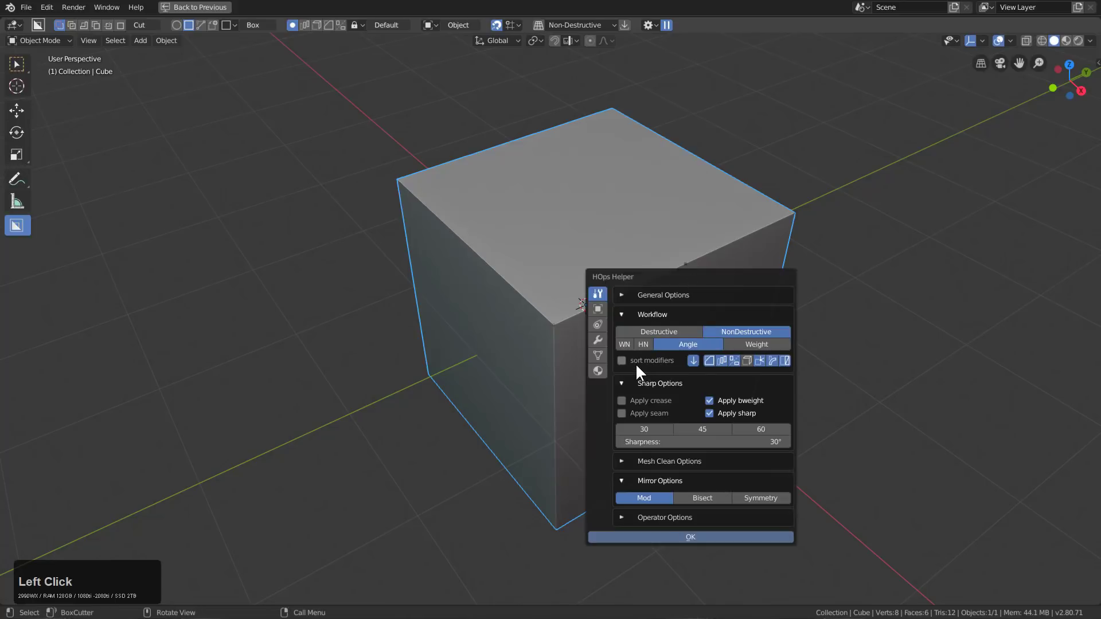
key("Escape")
key("ctrl+grave")
left_click(597, 425)
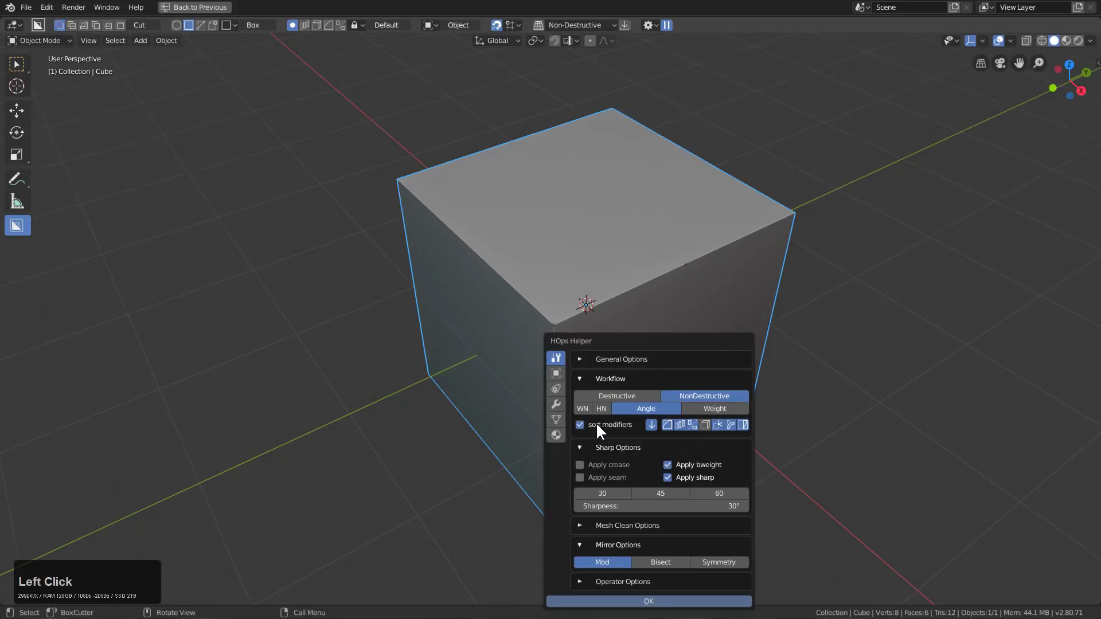
key("Escape")
left_click(651, 24)
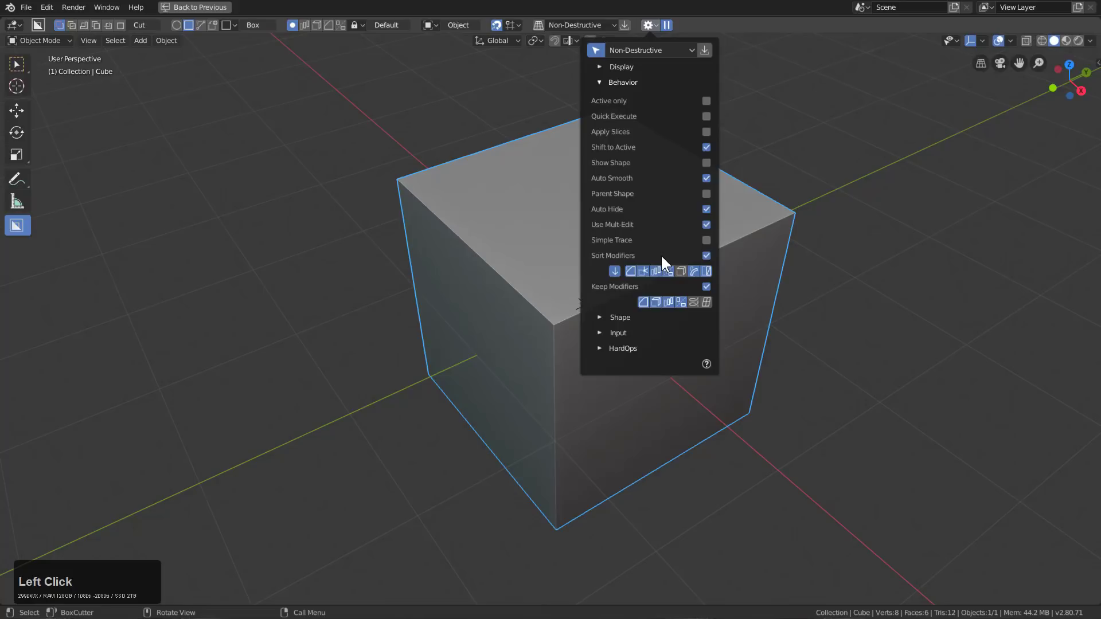
key("Escape")
- Apply (C) Sharpen to the cube and adjust its bevel to about 0.215 m wide with 7 segments
middle_click_drag(639, 276, 645, 270)
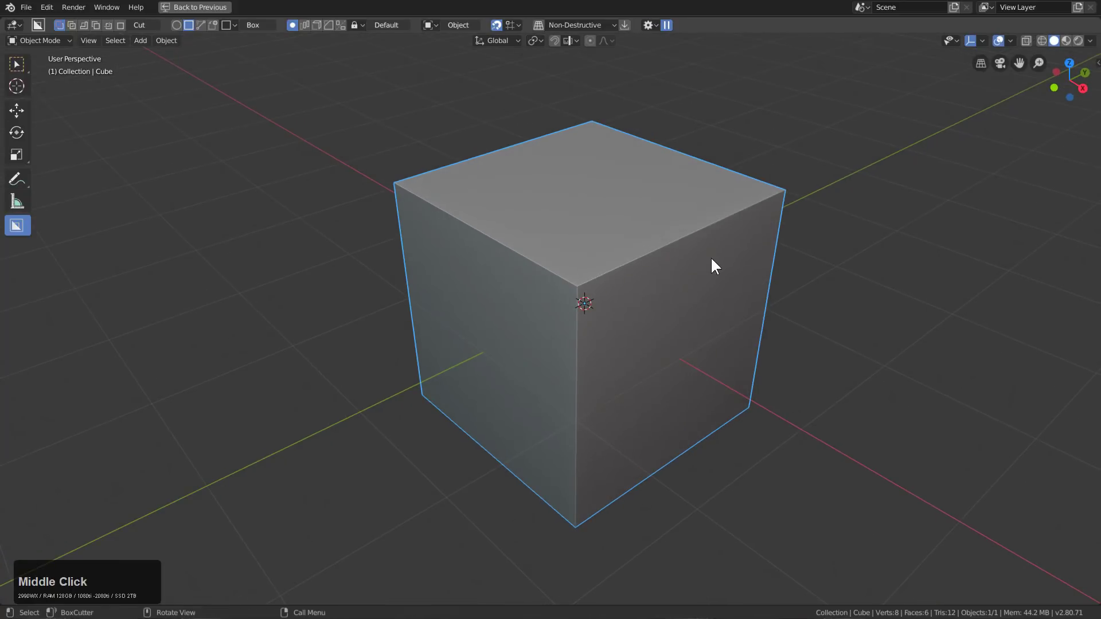
key("q")
left_click(711, 193)
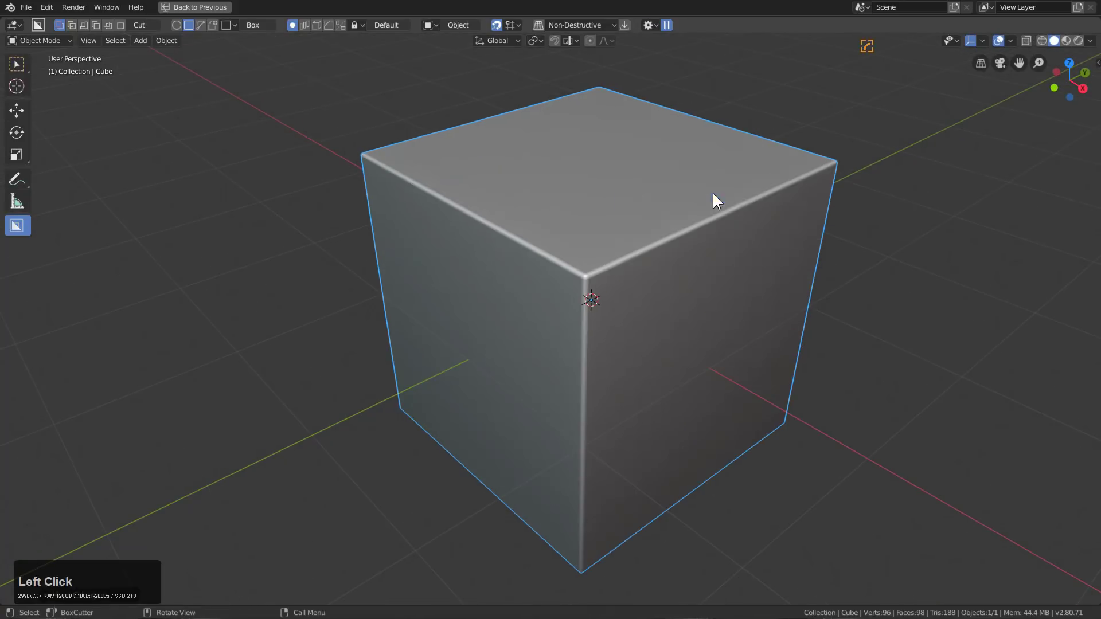
key("q")
left_click(738, 245)
scroll(615, 263, "up", 3)
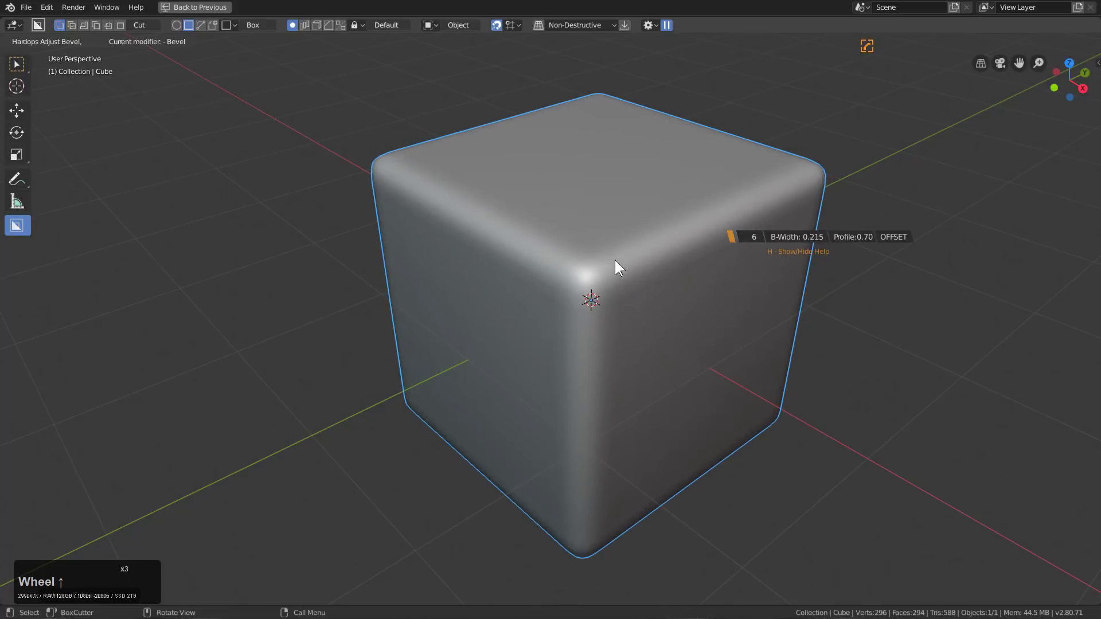
scroll(615, 260, "up", 1)
left_click(614, 260)
- Disable sort modifiers in the HOps Helper workflow options
key("ctrl+grave")
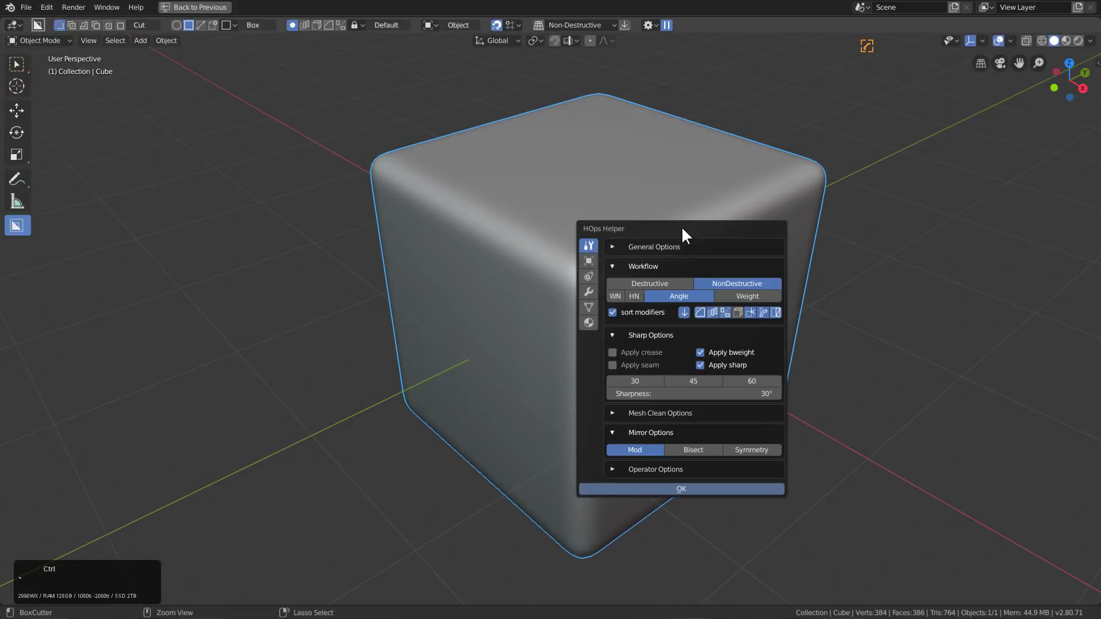
left_click(642, 309)
key("Escape")
- Cut a box notch out of the cube's near top corner with BoxCutter and check the order of its modifiers
left_click(564, 213)
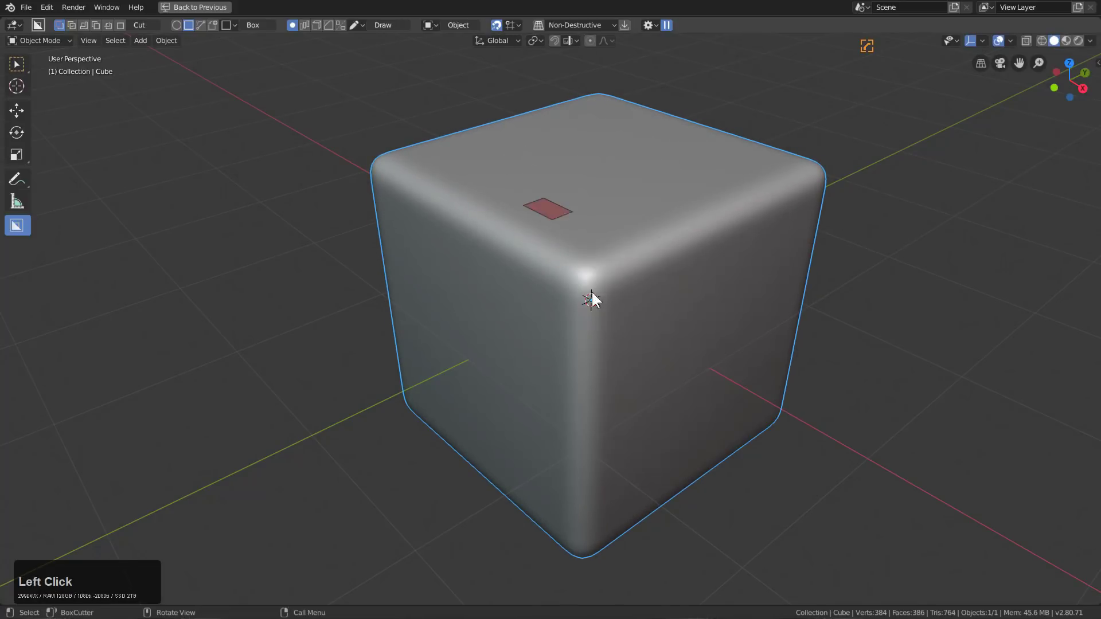
left_click(625, 450)
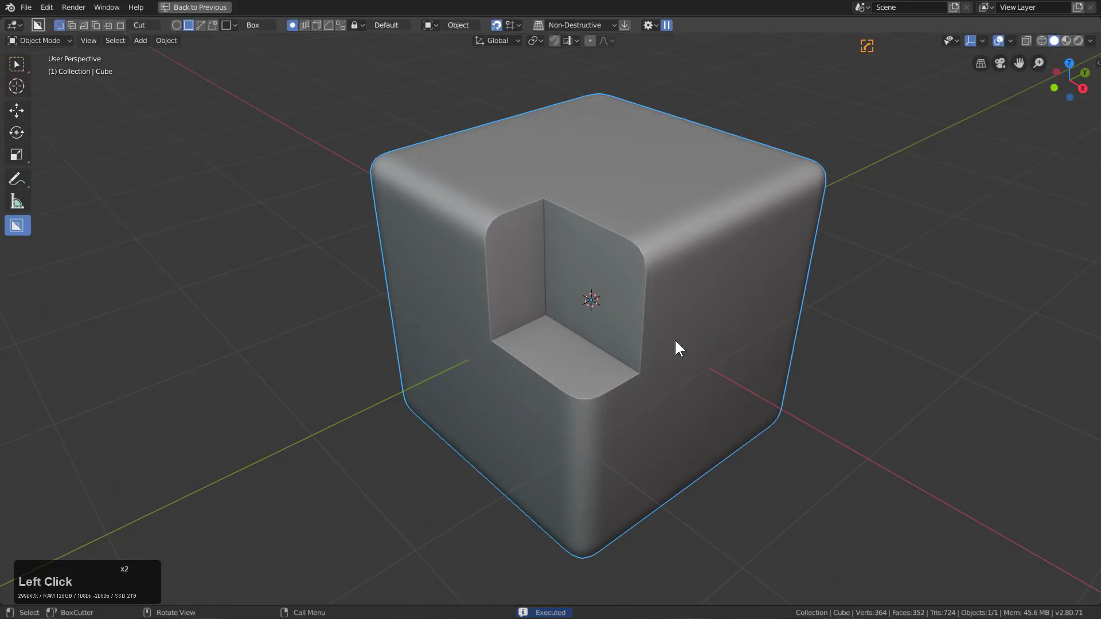
key("ctrl+grave")
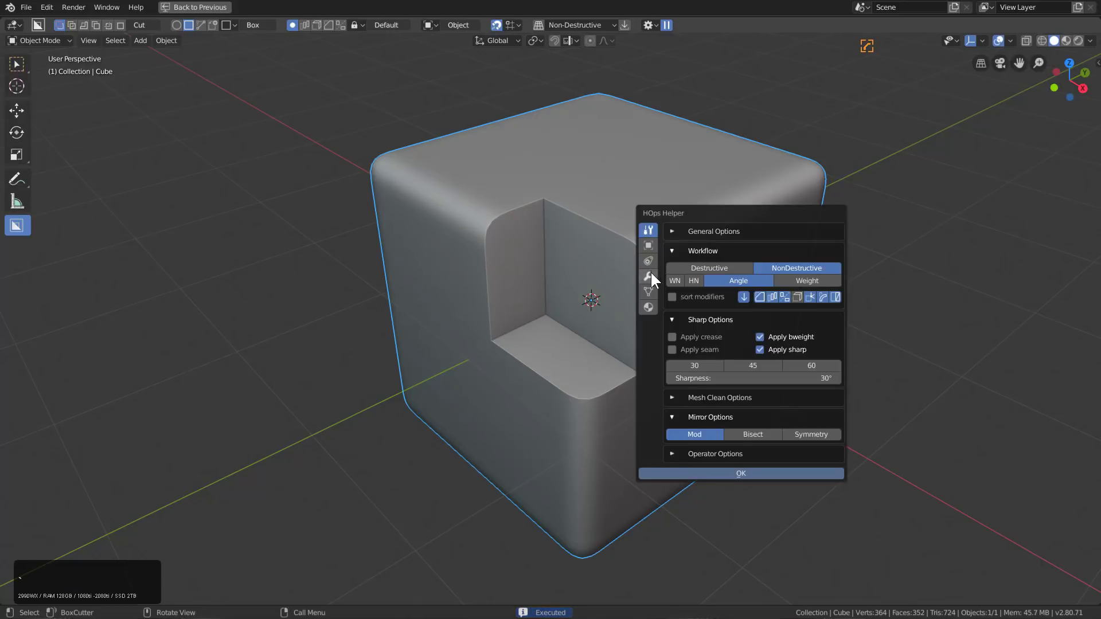
left_click(649, 276)
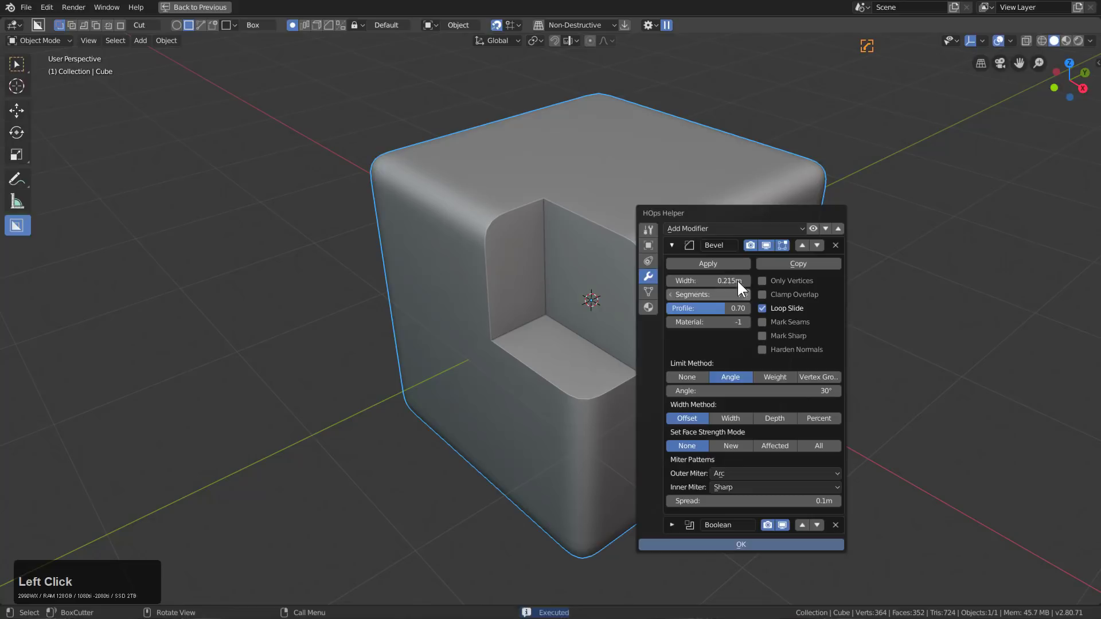
key("Escape")
- Add a new bevel modifier after the corner cut, about 0.031 m wide with 3 segments
key("q")
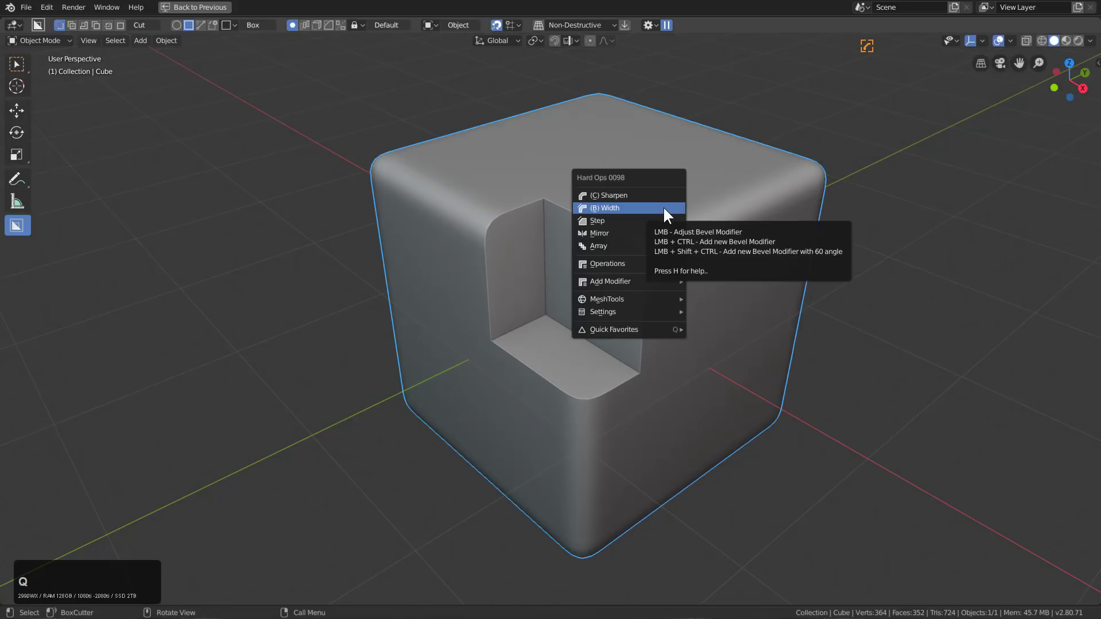
left_click(663, 208)
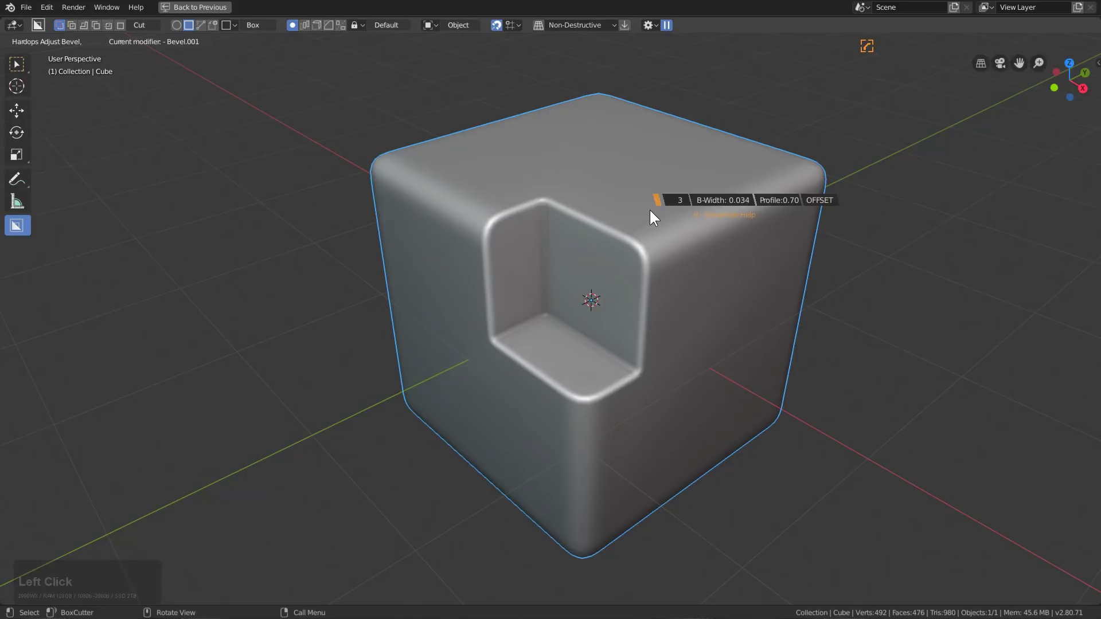
left_click(655, 206)
middle_click_drag(655, 207, 685, 225)
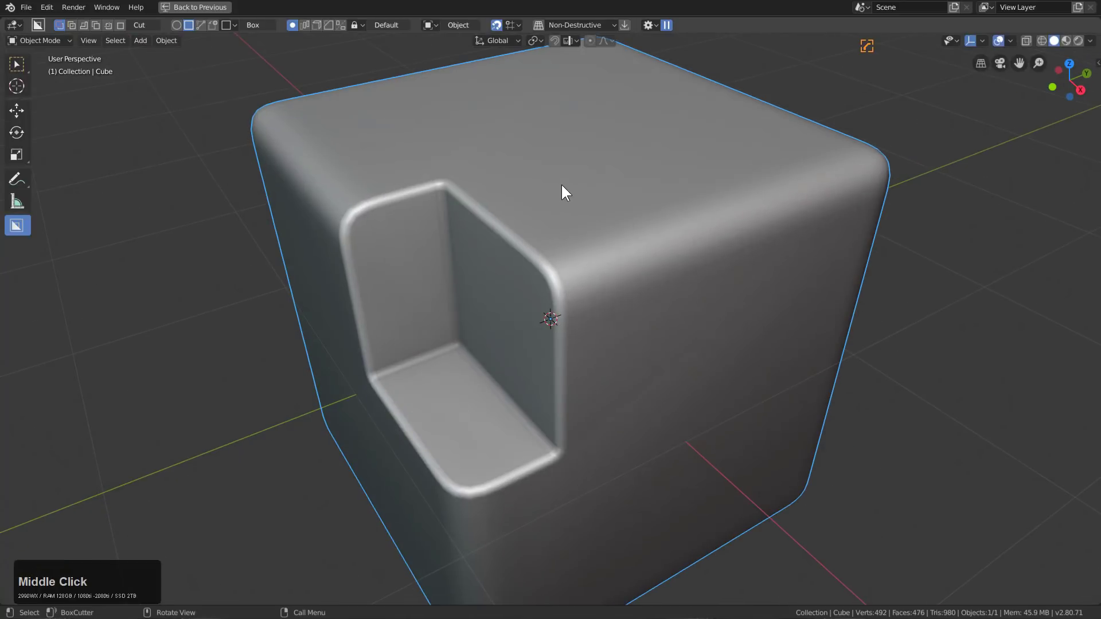
- Cut a second box notch through the middle of the top edge and add a new 3-segment bevel about 0.03 m wide
key("ctrl+grave")
left_click(594, 29)
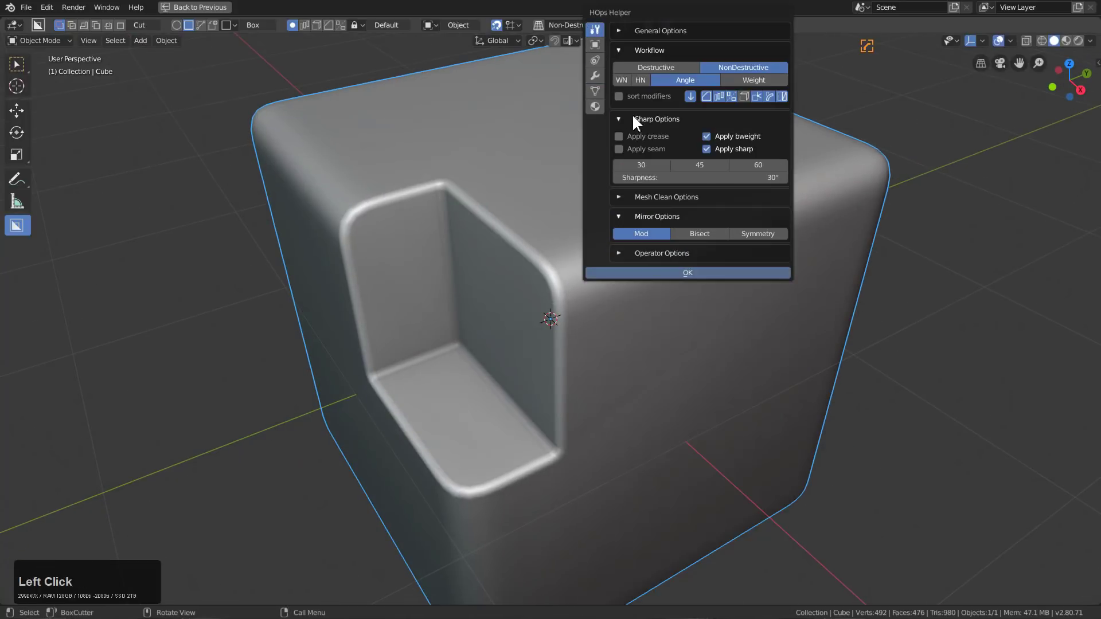
key("Escape")
left_click(579, 179)
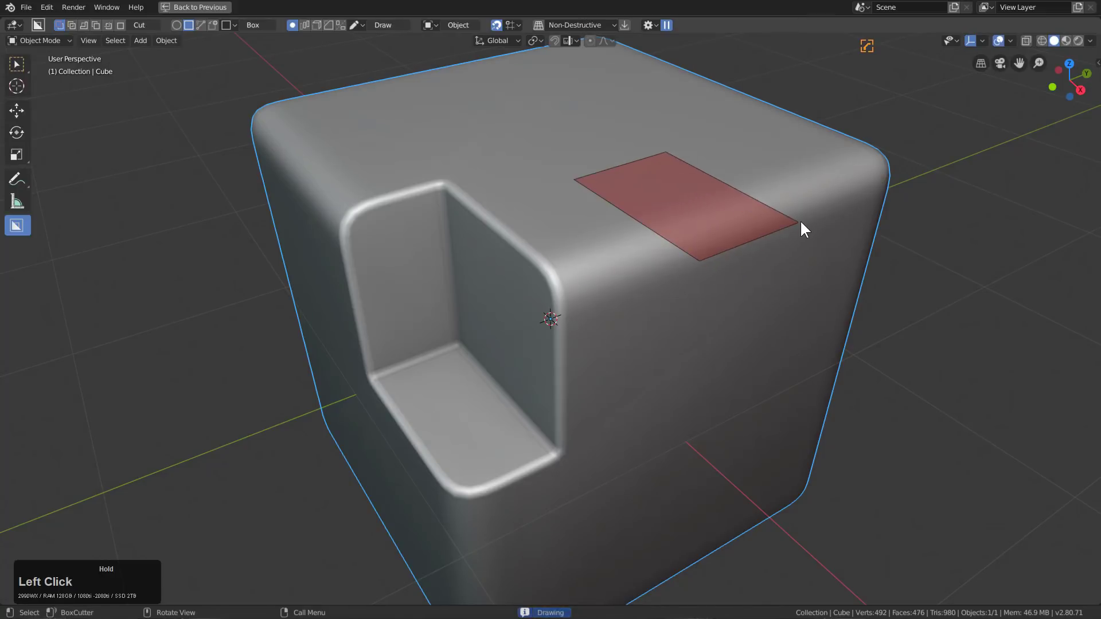
left_click(802, 228)
key("q")
left_click(848, 328)
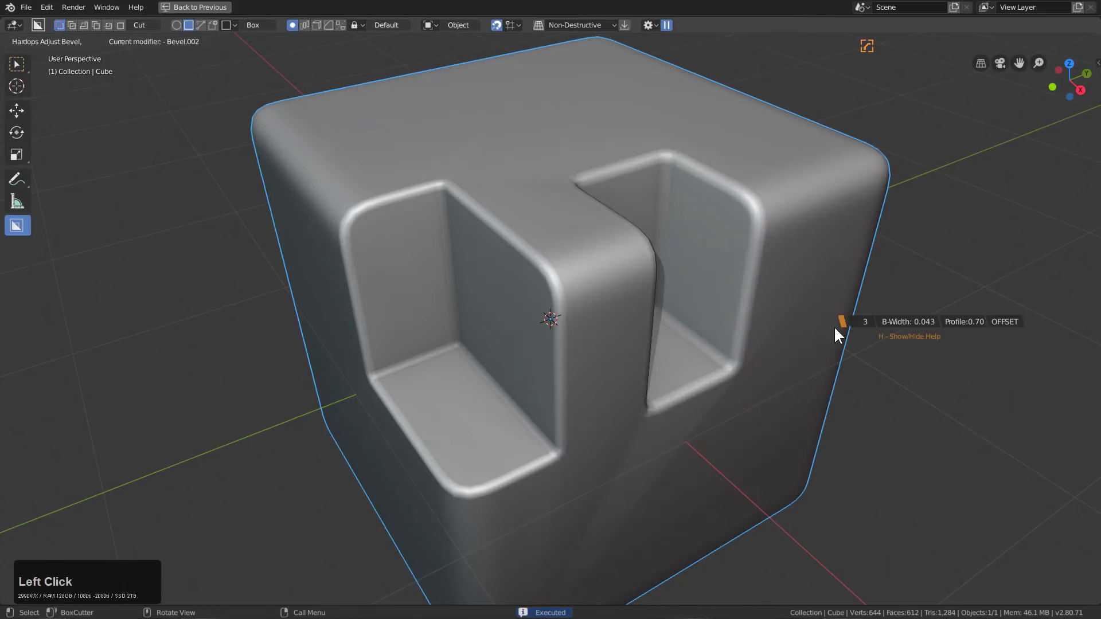
left_click(840, 323)
- Cut a third box notch at the far end of the same top edge and add a new 3-segment bevel about 0.041 m wide
middle_click_drag(813, 245, 776, 265)
left_click_drag(691, 195, 959, 241)
left_click(909, 364)
key("q")
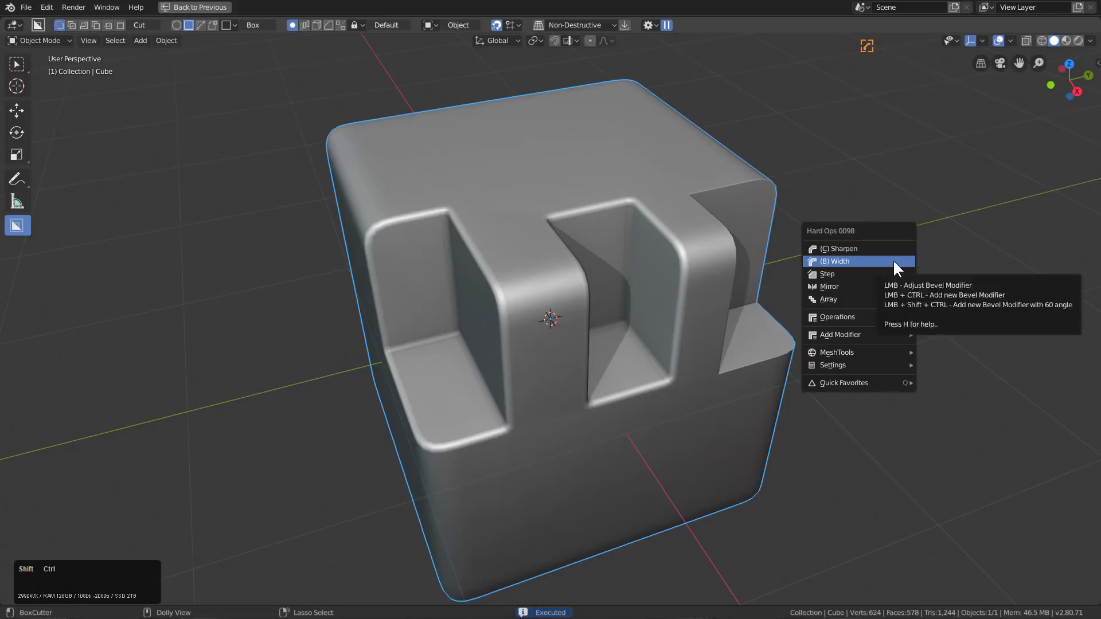
left_click(892, 259)
left_click(880, 257)
- Cut a fourth box notch into the adjacent top edge beyond the third one and add a new 3-segment bevel about 0.03 m wide
middle_click_drag(879, 257, 807, 236)
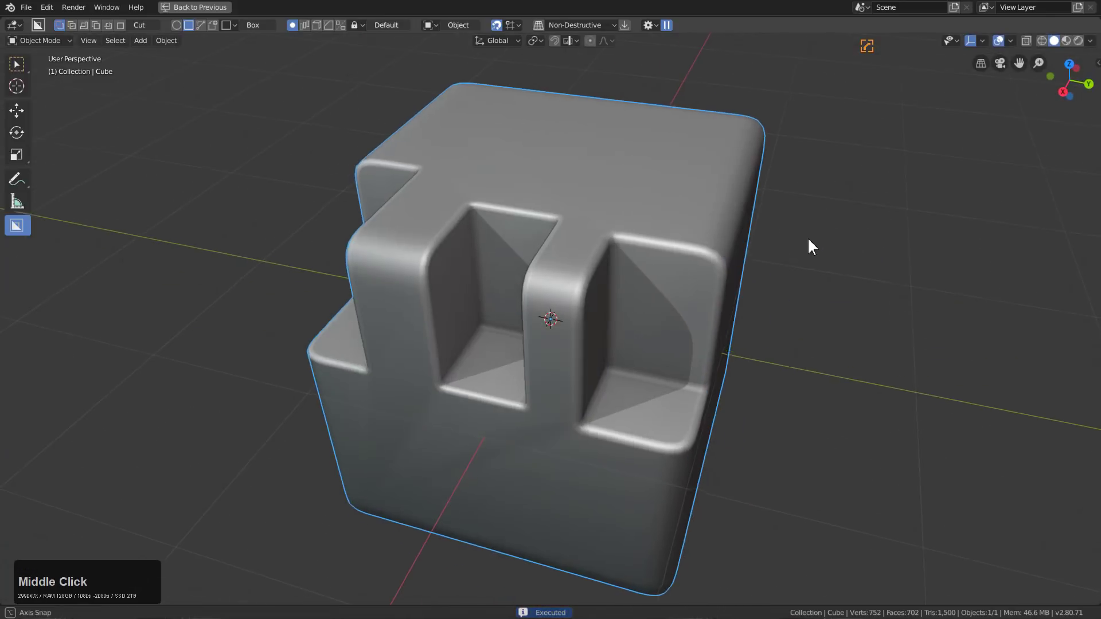
left_click_drag(628, 196, 853, 179)
left_click(860, 265)
mouse_move(860, 265)
middle_mouse_down()
mouse_move(813, 251)
mouse_move(620, 257)
mouse_move(825, 263)
middle_mouse_up()
key("q")
left_click(812, 253)
left_click(807, 250)
- Open the HOps Bevel Helper, hide Bevel.004 through Bevel.001 in the viewport, and toggle the base Bevel off and on
key("ctrl+b")
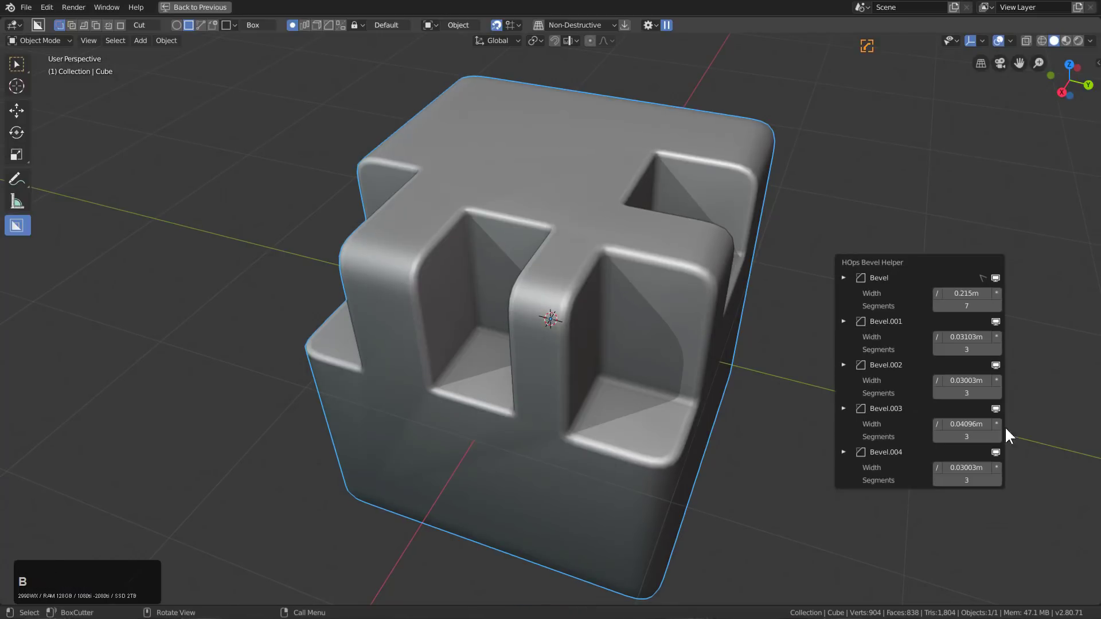
left_click(995, 452)
left_click(995, 408)
left_click(995, 365)
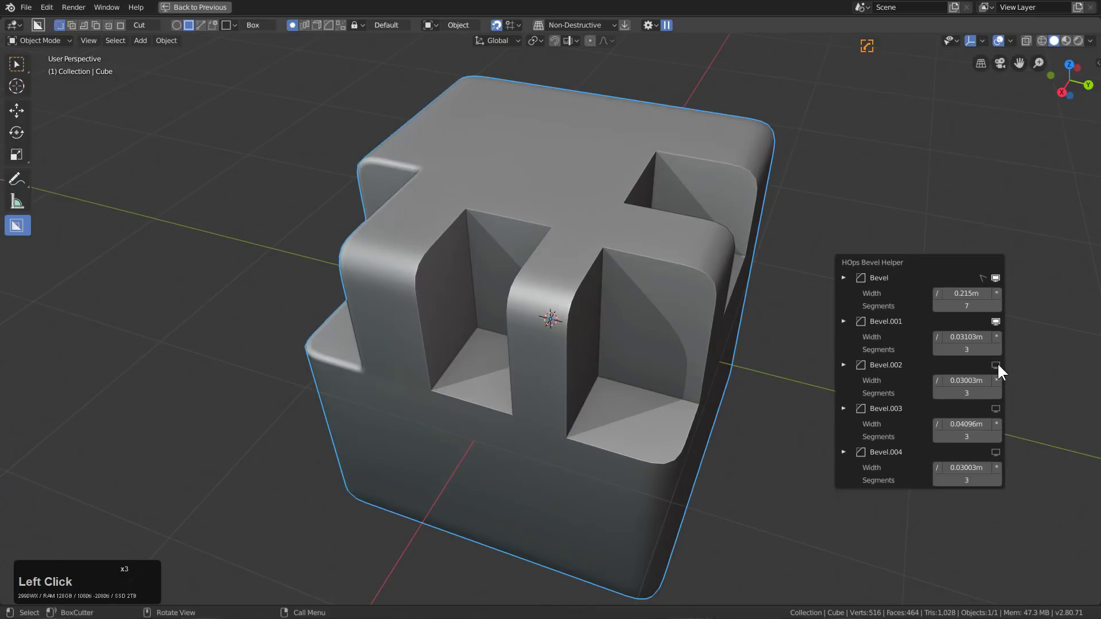
left_click(995, 323)
left_click(993, 277)
left_click(993, 277)
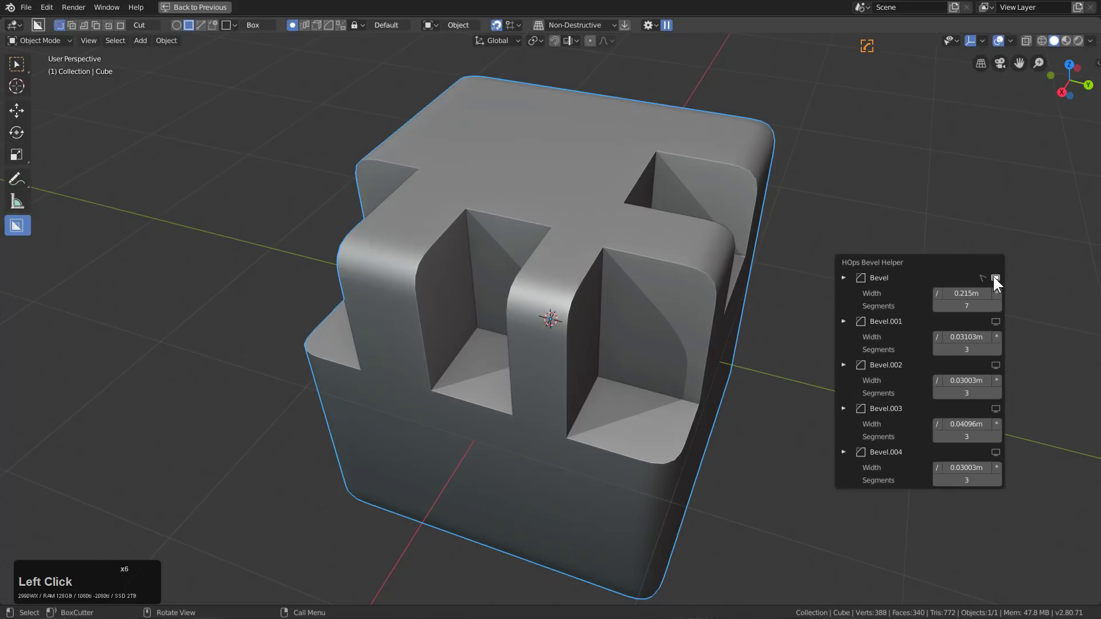
- Show Bevel.004, Bevel.003, Bevel.002 and Bevel.001 in the viewport again
left_click(995, 452)
left_click(994, 408)
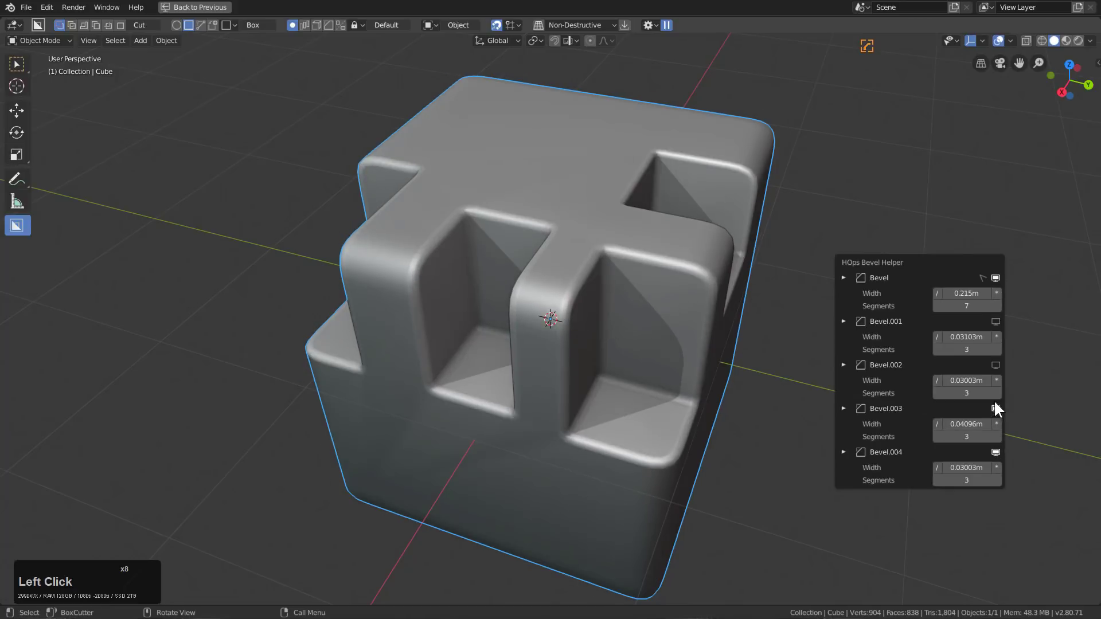
left_click(995, 365)
left_click(995, 321)
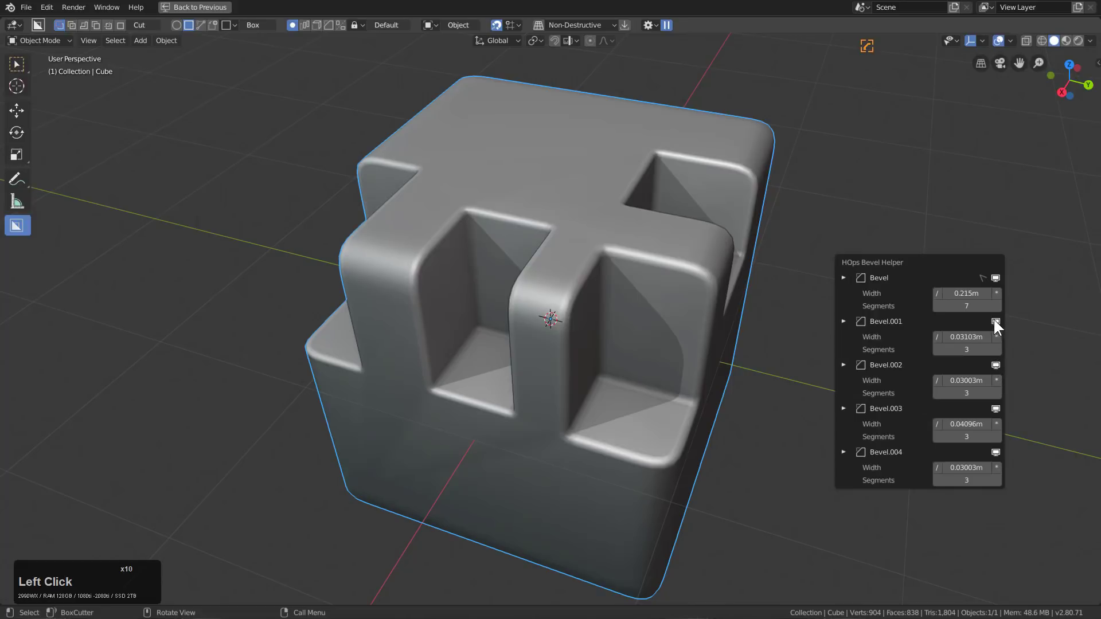
- Hide the four added notch bevels in the viewport once more, from last to first, and restore them all
left_click(995, 408)
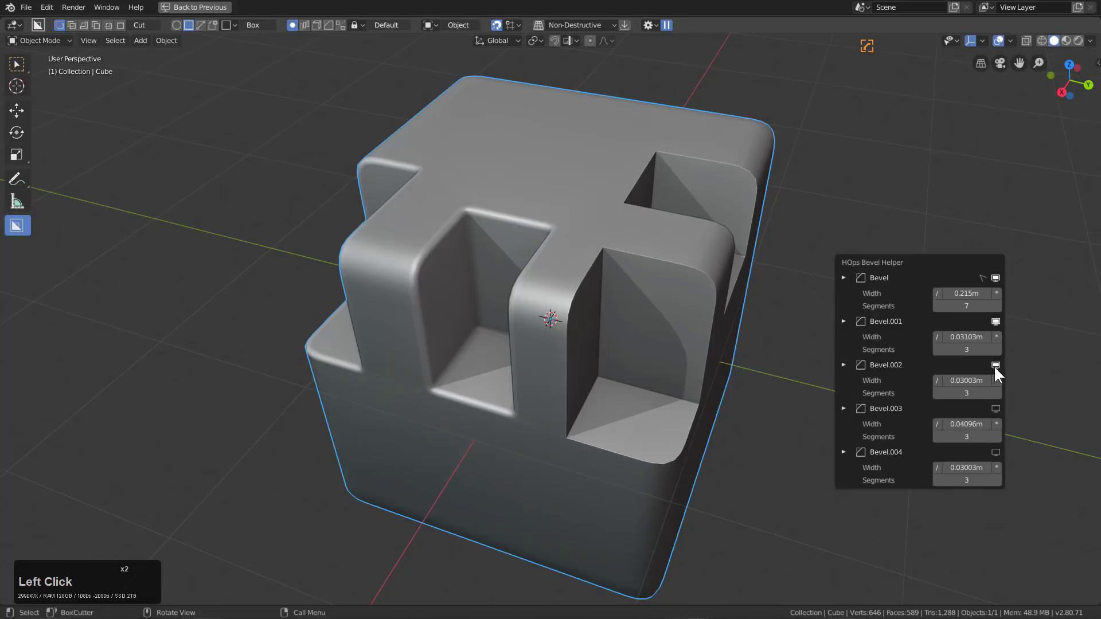
left_click(995, 365)
left_click(993, 321)
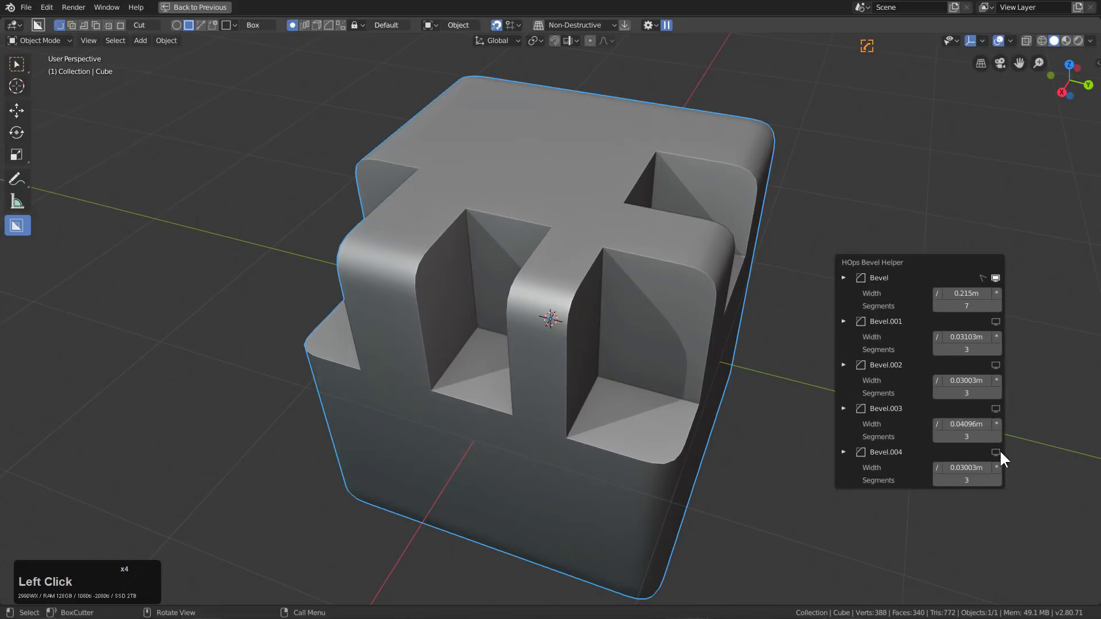
left_click(996, 452)
left_click(996, 408)
left_click(995, 365)
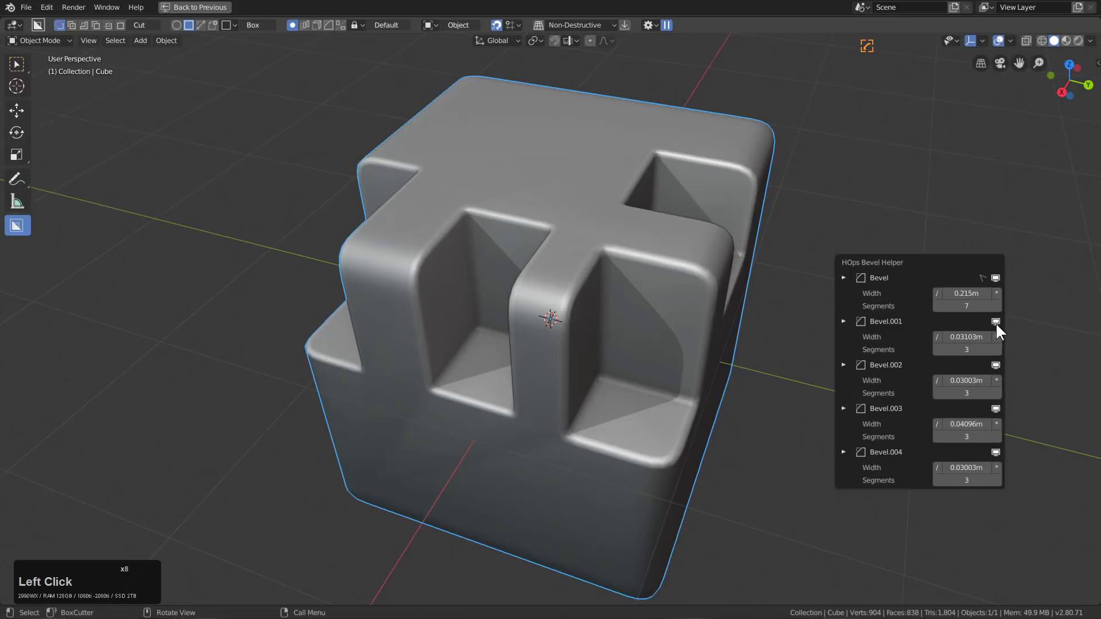
left_click(995, 321)
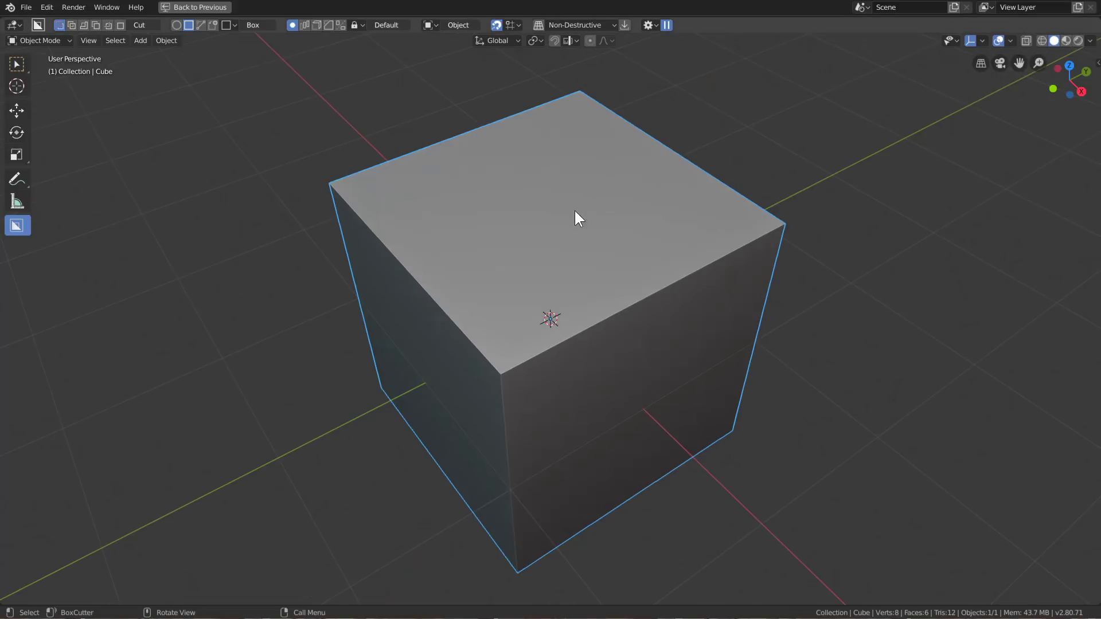
middle_click_drag(574, 209, 642, 272)
scroll(656, 304, "up", 2)
scroll(642, 275, "down", 2)
- Apply (C) Sharpen to the fresh cube and adjust its bevel to about 0.26 m wide with 6 segments
key("q")
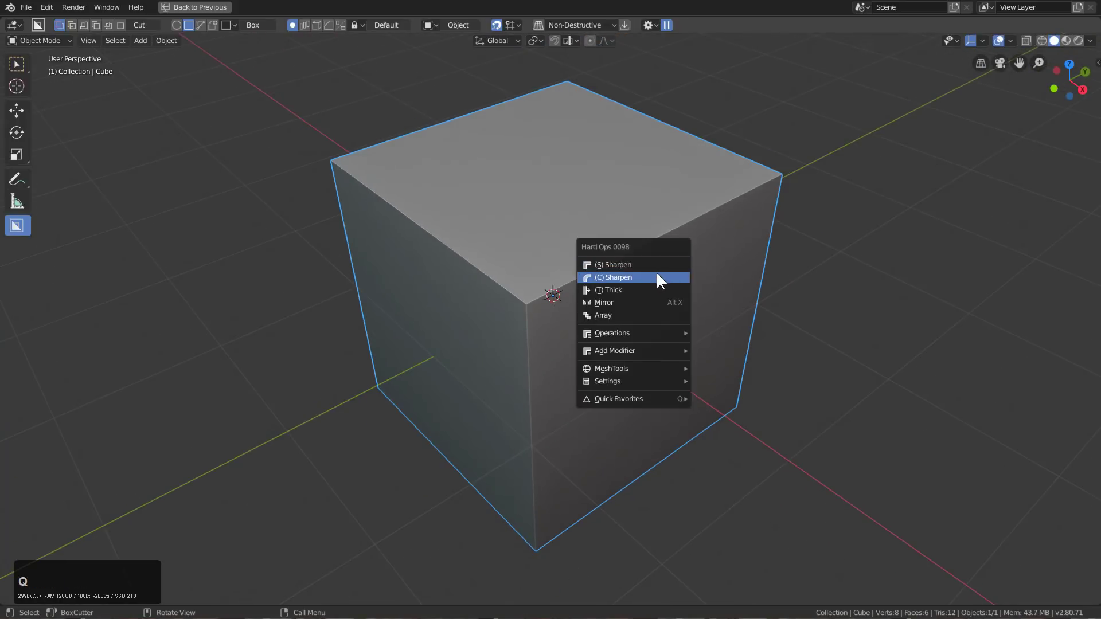
left_click(655, 274)
key("q")
left_click(697, 274)
scroll(547, 277, "up", 3)
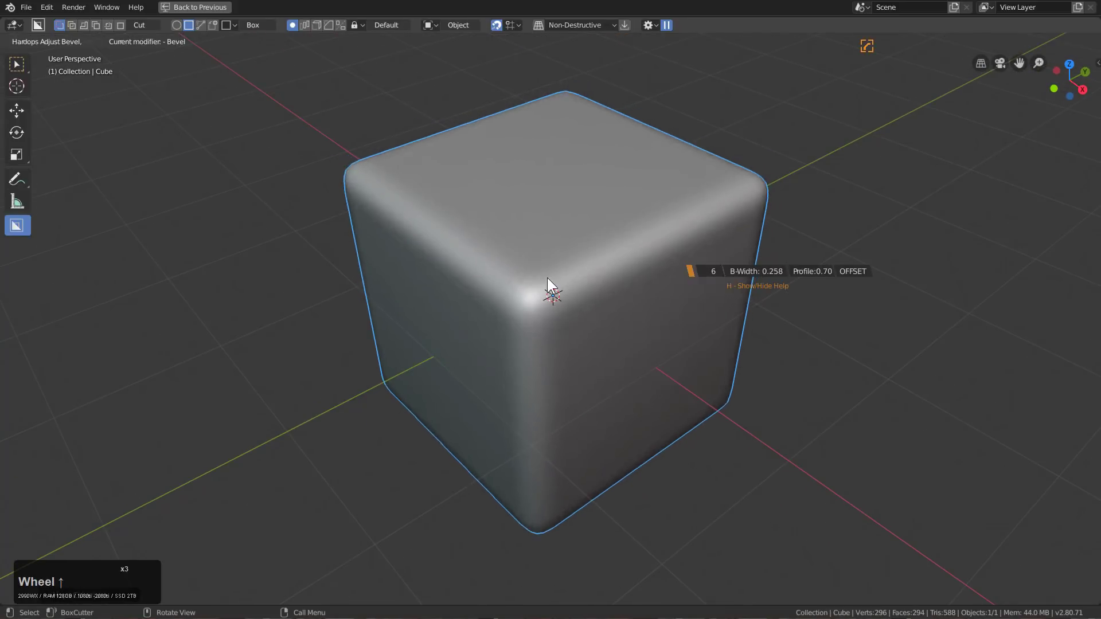
scroll(531, 277, "down", 1)
left_click(535, 277)
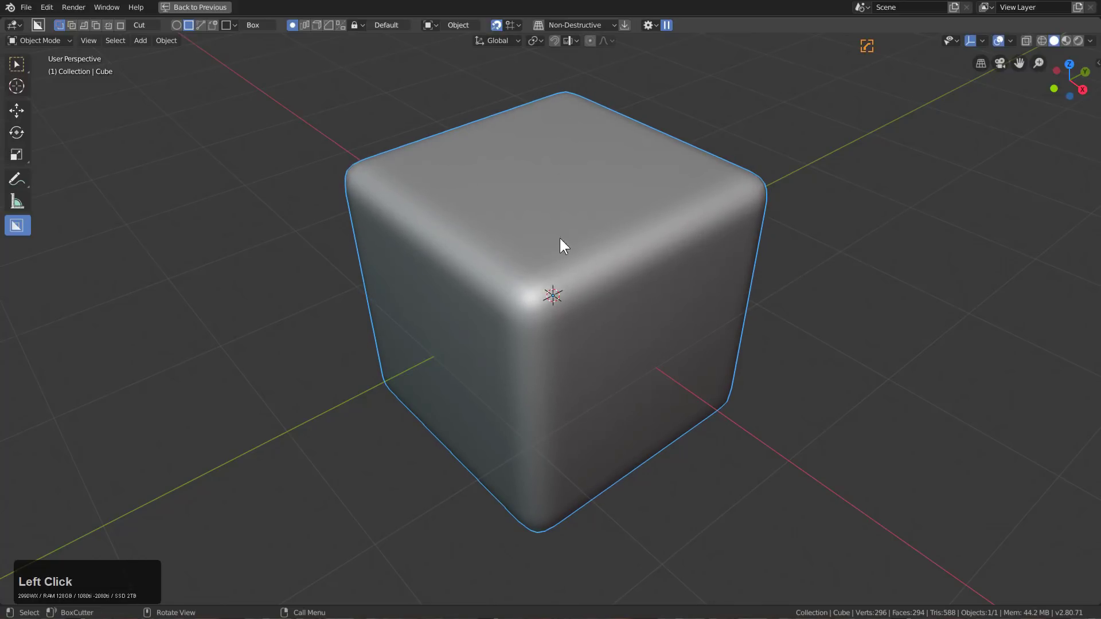
- Inspect the modifier sorting options in the HOps Helper and in BoxCutter's behavior settings
middle_click_drag(547, 248, 742, 231)
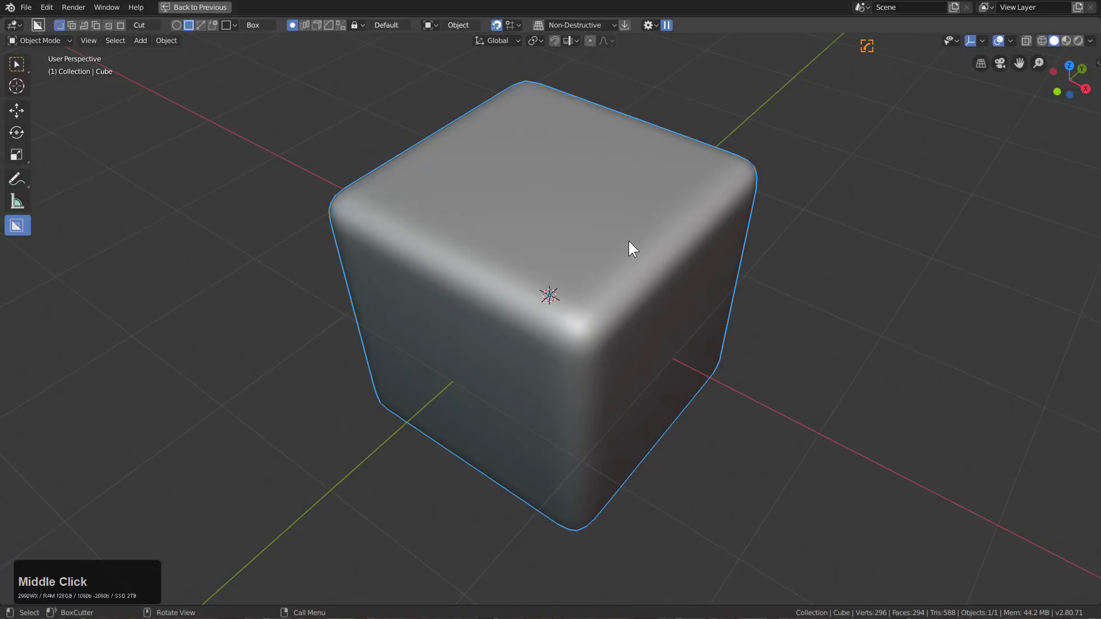
key("grave")
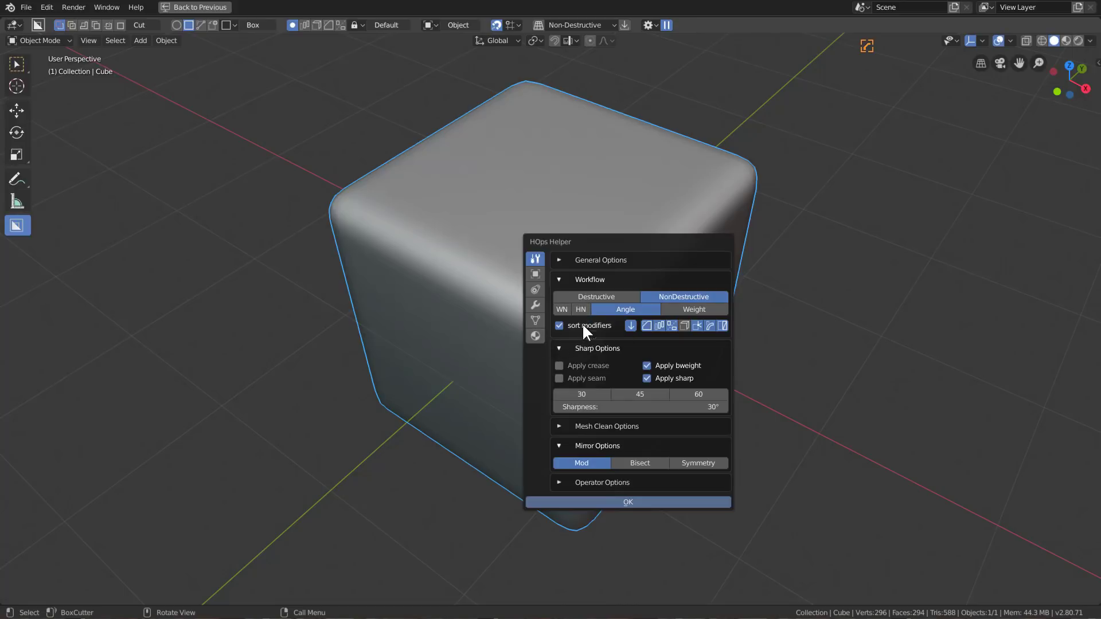
key("Escape")
left_click(650, 25)
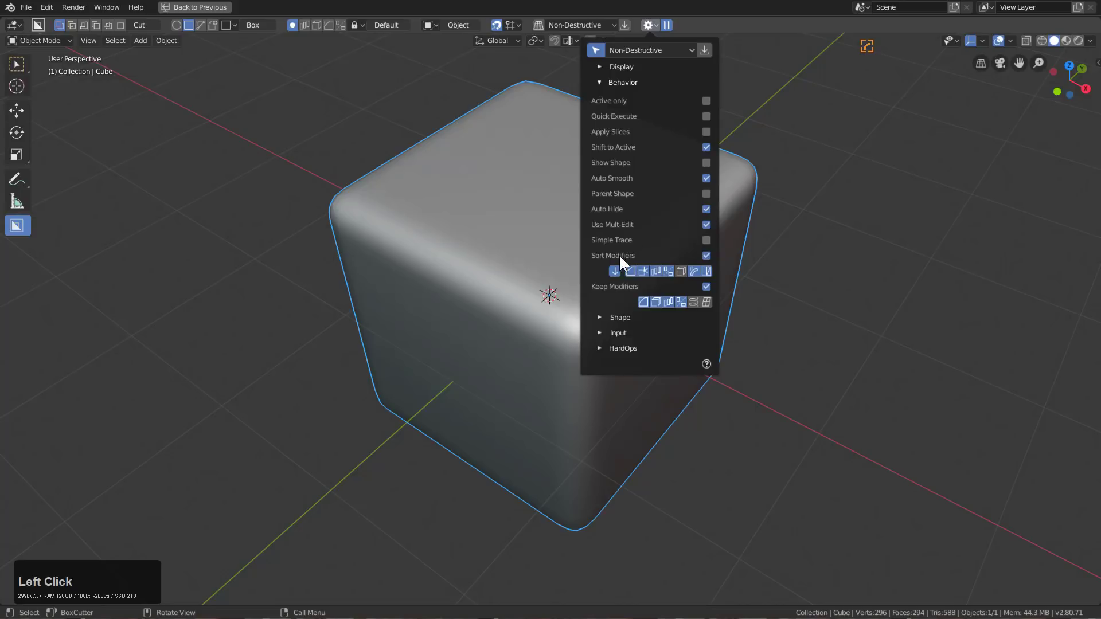
key("Escape")
middle_click_drag(683, 248, 528, 235)
scroll(606, 246, "up", 1)
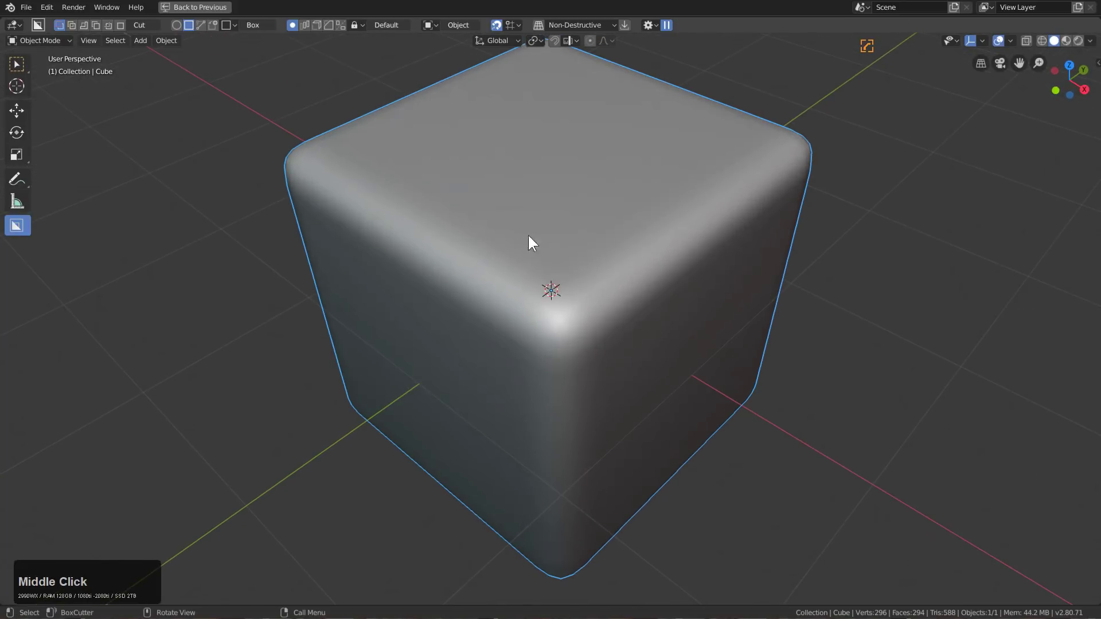
- Disable sort modifiers in the HOps Helper's workflow settings
key("ctrl+grave")
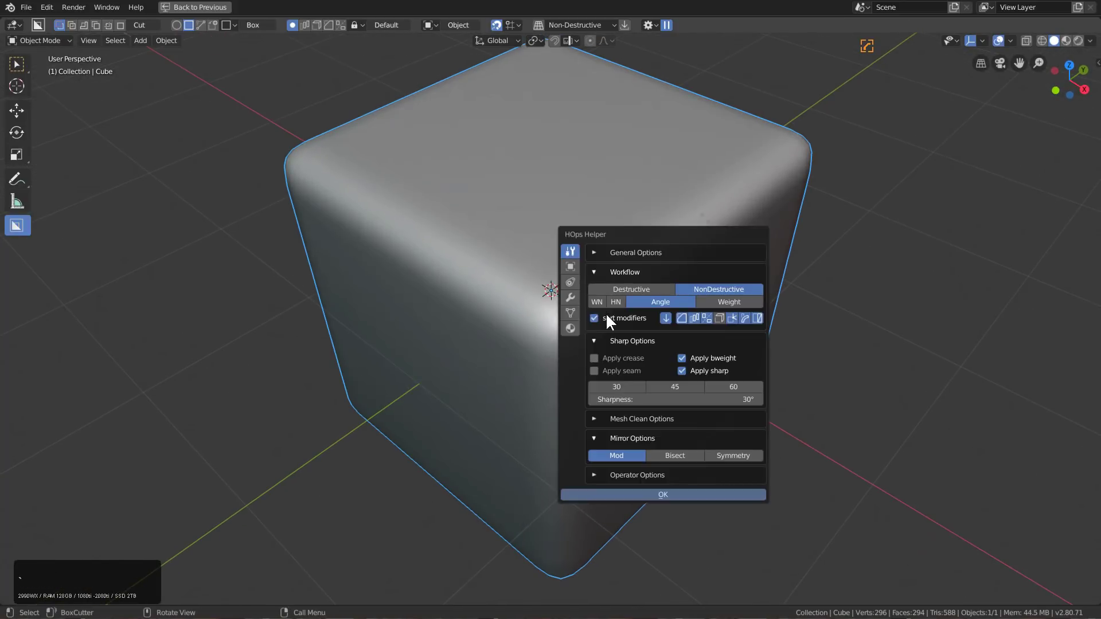
left_click(604, 314)
key("Escape")
- Cut a box notch out of the cube's front top corner and a long one along the adjacent top edge
mouse_move(503, 216)
left_mouse_down()
mouse_move(601, 401)
mouse_move(583, 439)
left_mouse_up()
left_click(612, 527)
middle_click_drag(577, 320, 565, 245)
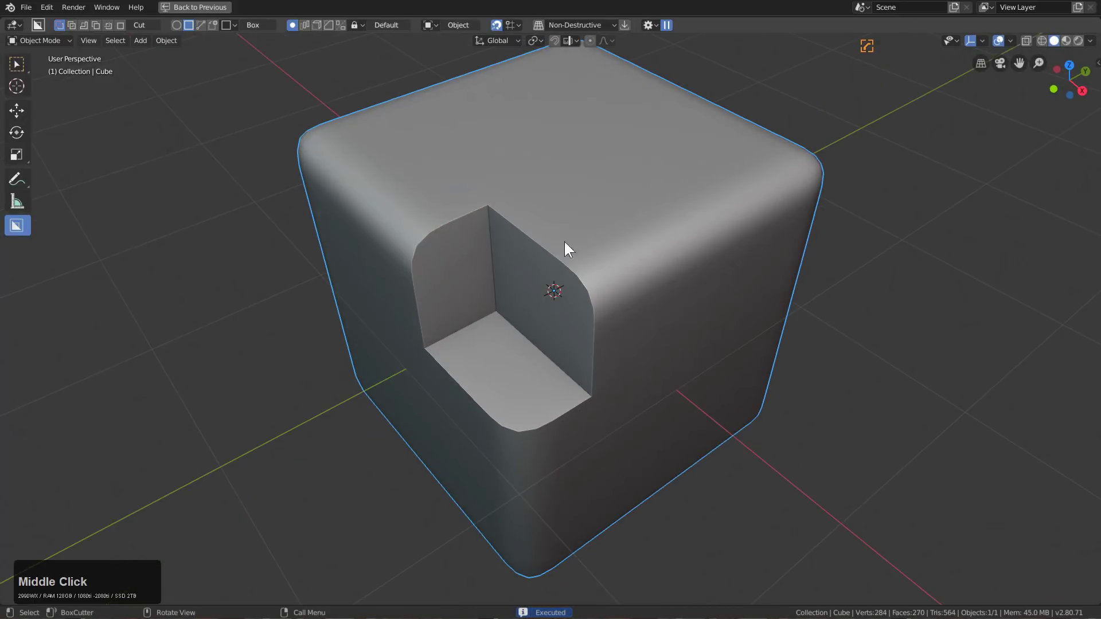
mouse_move(574, 227)
left_mouse_down()
mouse_move(855, 219)
mouse_move(933, 179)
left_mouse_up()
left_click(903, 275)
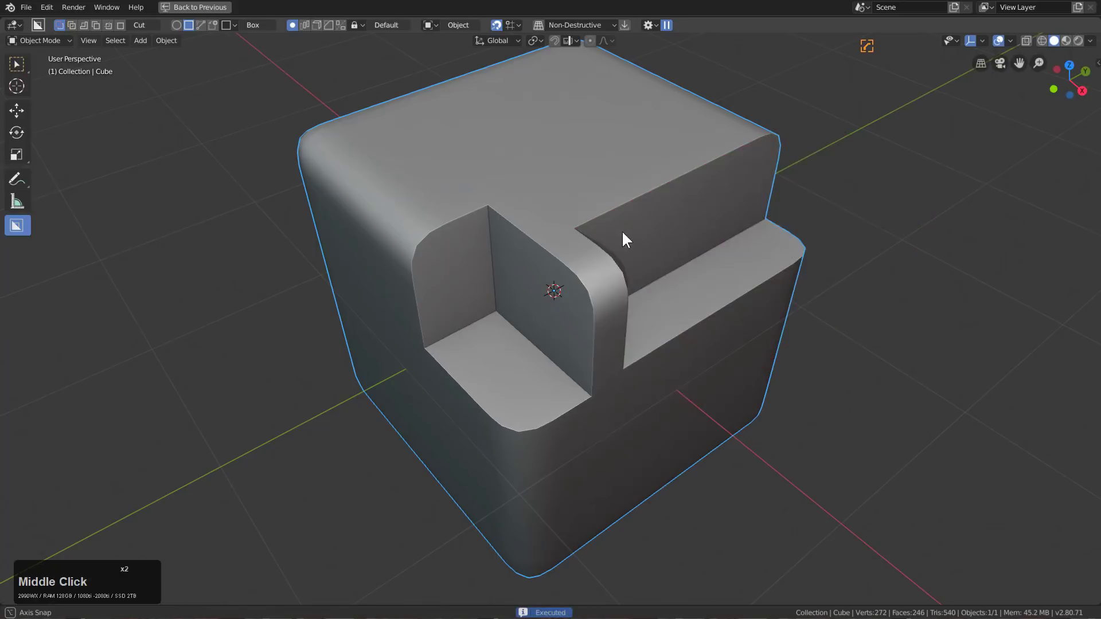
middle_click_drag(621, 236, 601, 222)
- Add a new 3-segment bevel modifier over the two cuts with (B) Width and recheck the sorting option in the HOps Helper
key("q")
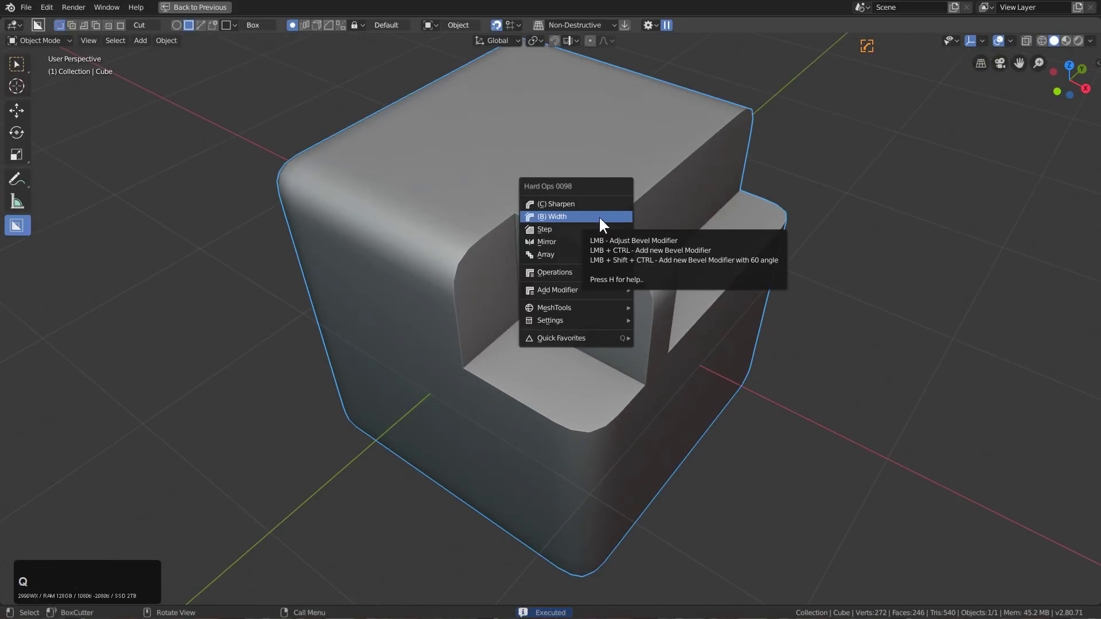
left_click(599, 215)
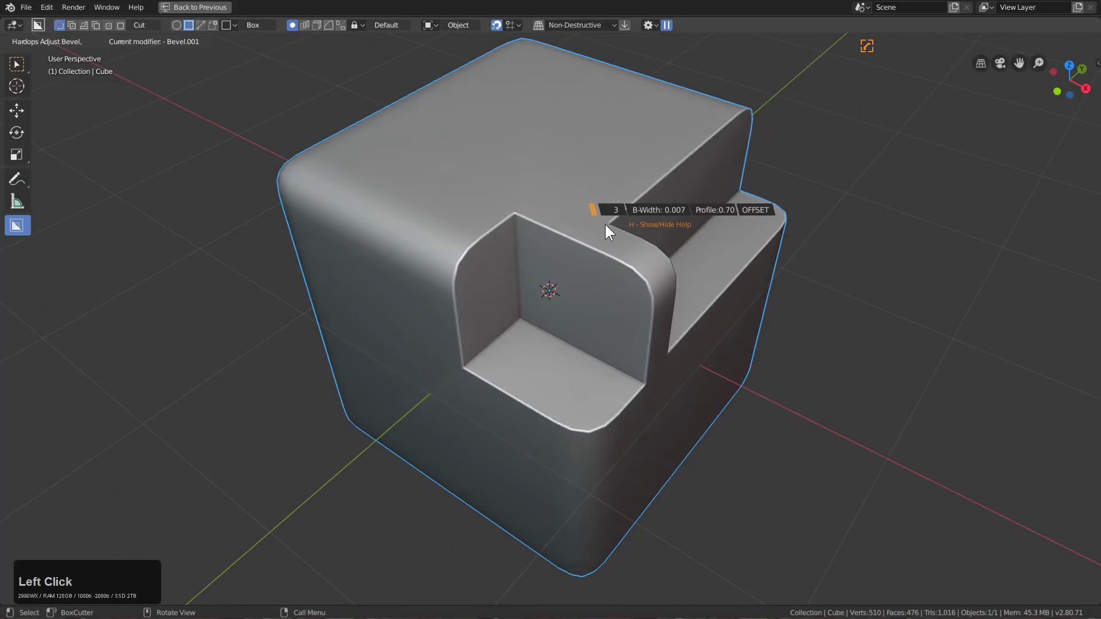
left_click(598, 222)
middle_click_drag(595, 212, 419, 190)
middle_click_drag(451, 228, 577, 239)
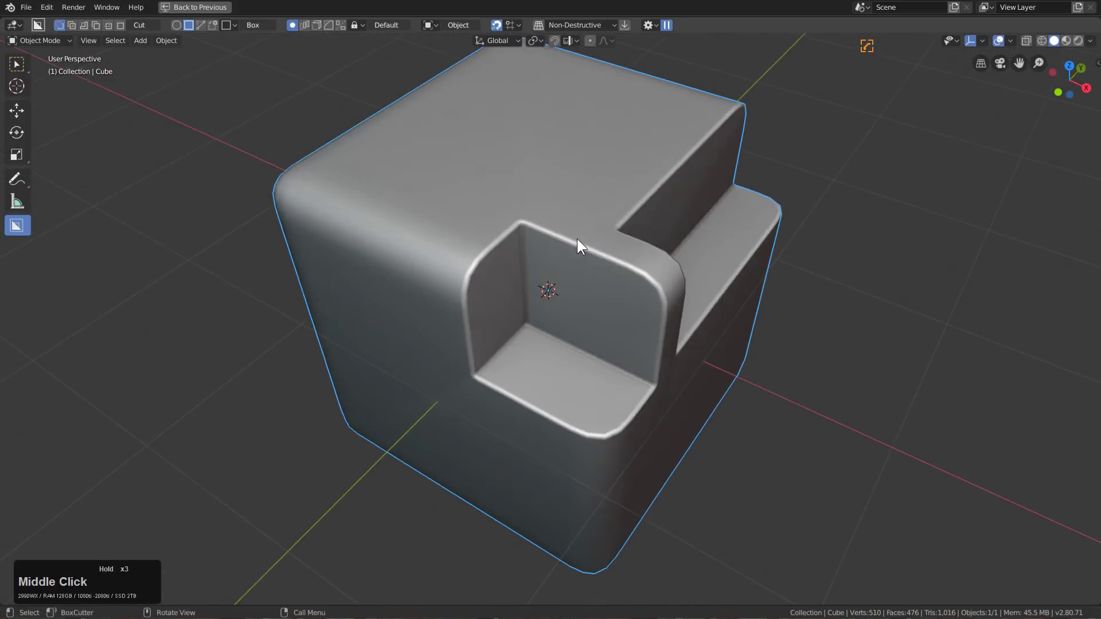
key("d")
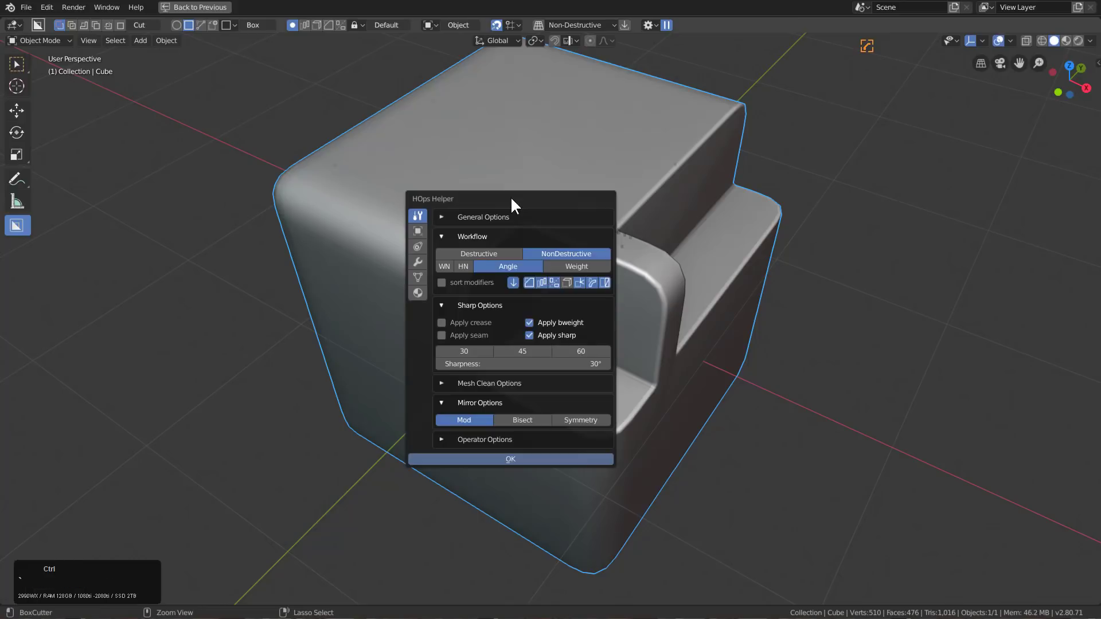
key("Escape")
- Cut several more box notches into the top edges and corners around the cube, some overlapping the beveled cuts
left_click_drag(521, 198, 496, 356)
middle_click_drag(553, 307, 591, 259)
left_click_drag(653, 207, 899, 266)
middle_click_drag(899, 266, 720, 219)
left_click_drag(720, 219, 941, 263)
middle_click_drag(524, 228, 720, 214)
mouse_move(396, 193)
left_mouse_down()
mouse_move(407, 331)
mouse_move(445, 411)
left_mouse_up()
left_click(445, 410)
middle_click_drag(345, 205, 418, 206)
left_click_drag(431, 218, 417, 367)
left_click(418, 437)
middle_click_drag(591, 258, 554, 261)
- Add another bevel modifier with a 60 angle using (B) Width, about 0.012 wide with 3 segments
key("q")
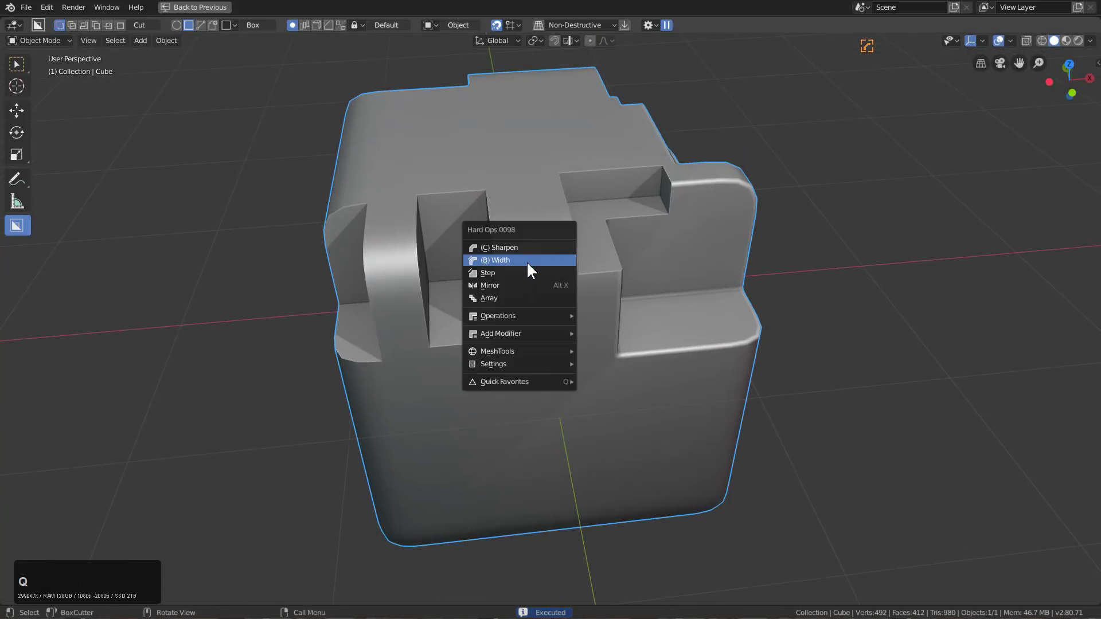
key("shift+ctrl")
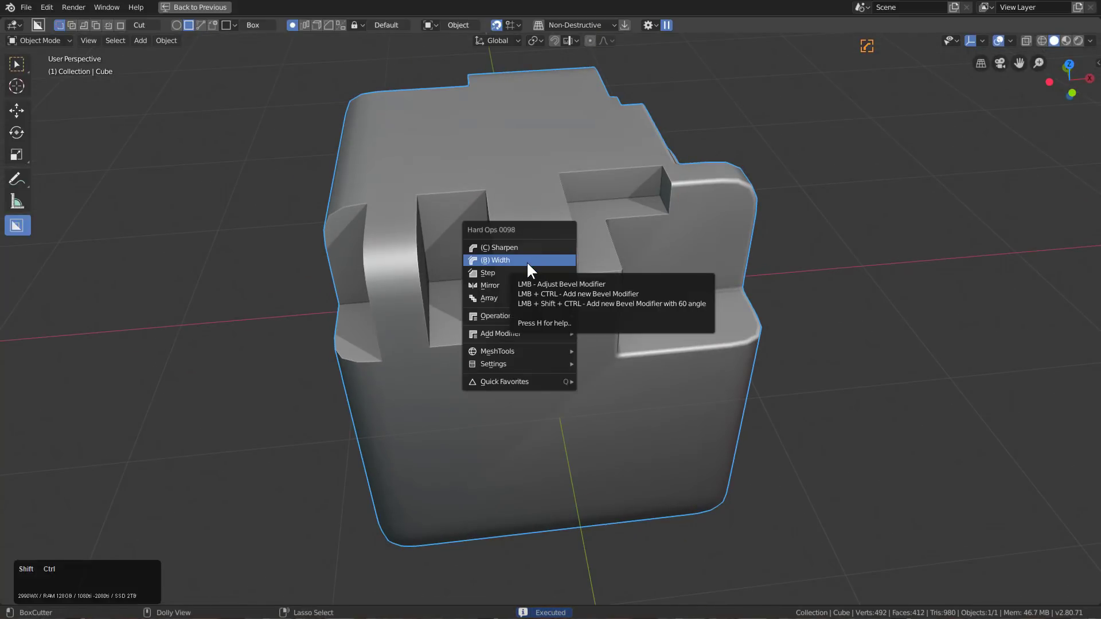
left_click(526, 260, "ctrl+shift")
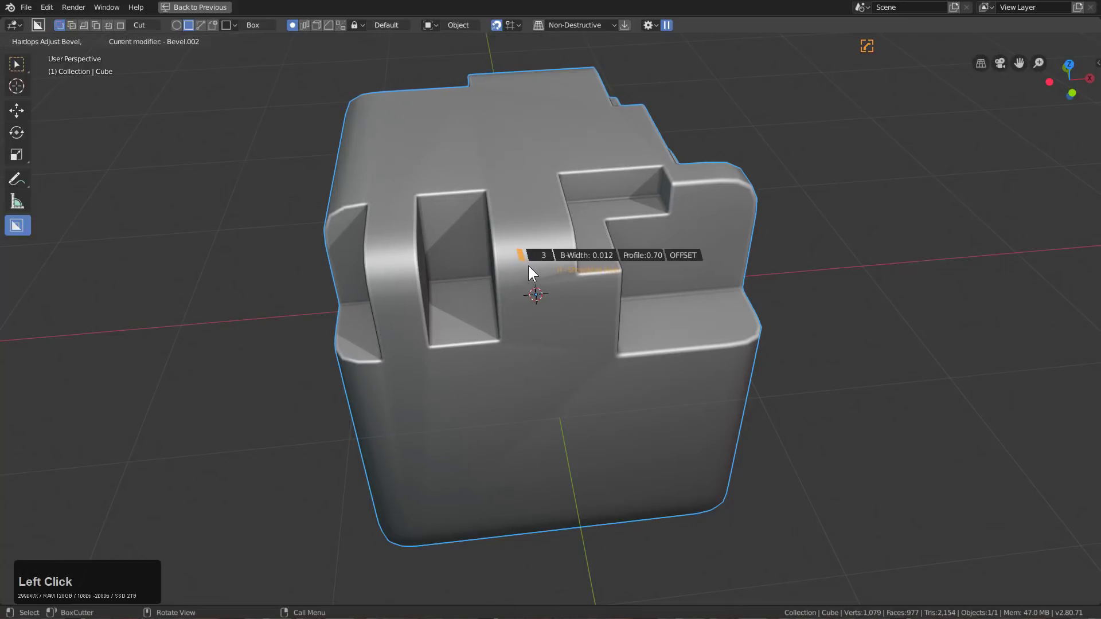
left_click(532, 266)
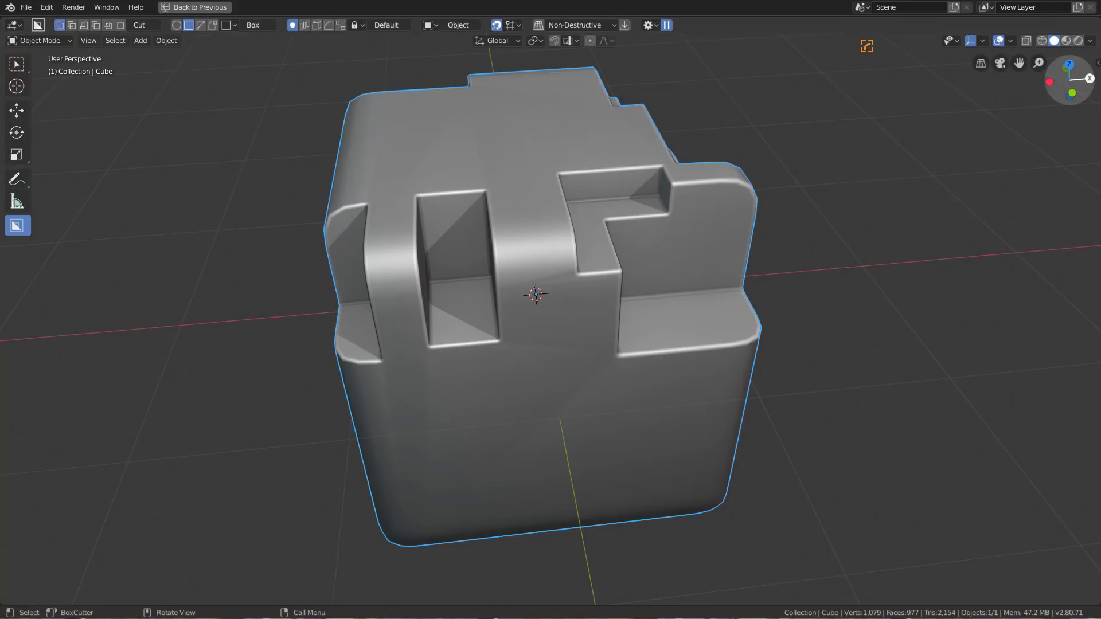
middle_click_drag(458, 181, 572, 201)
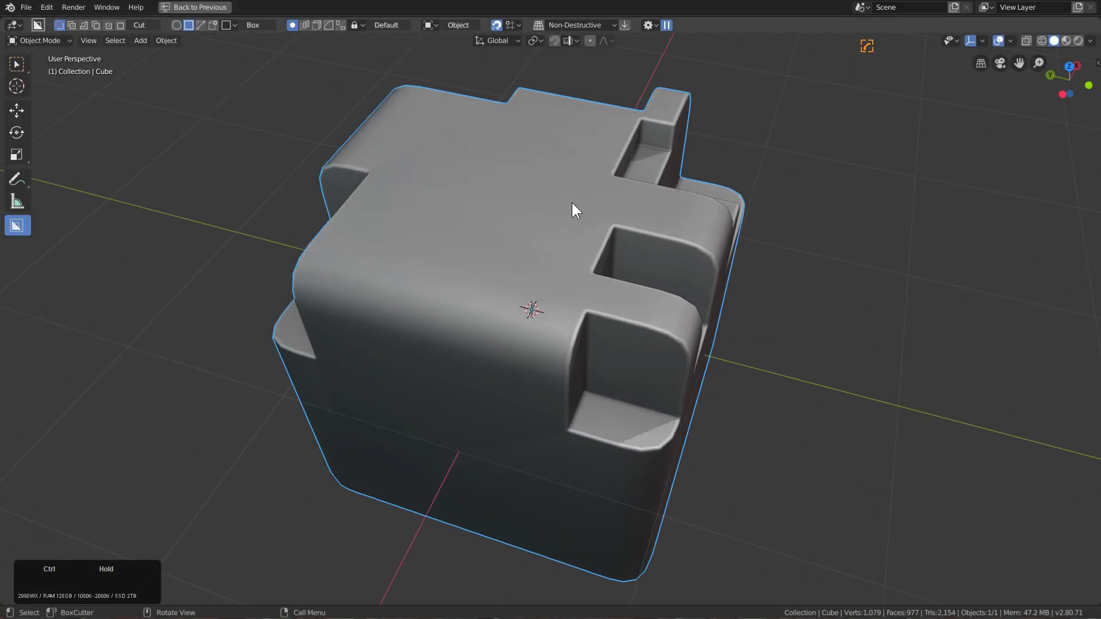
key("ctrl+grave")
key("Escape")
- Cut a narrow slot into the rounded top edge and a larger box notch overlapping the neighbouring corner cutout
middle_click_drag(548, 263, 544, 263)
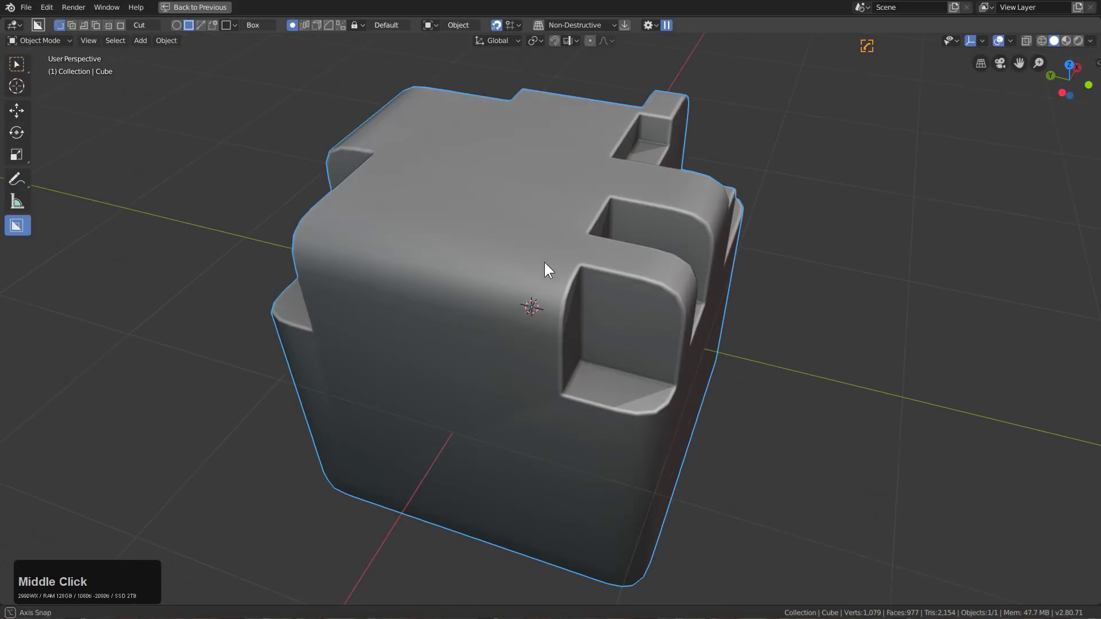
left_click_drag(510, 224, 491, 316)
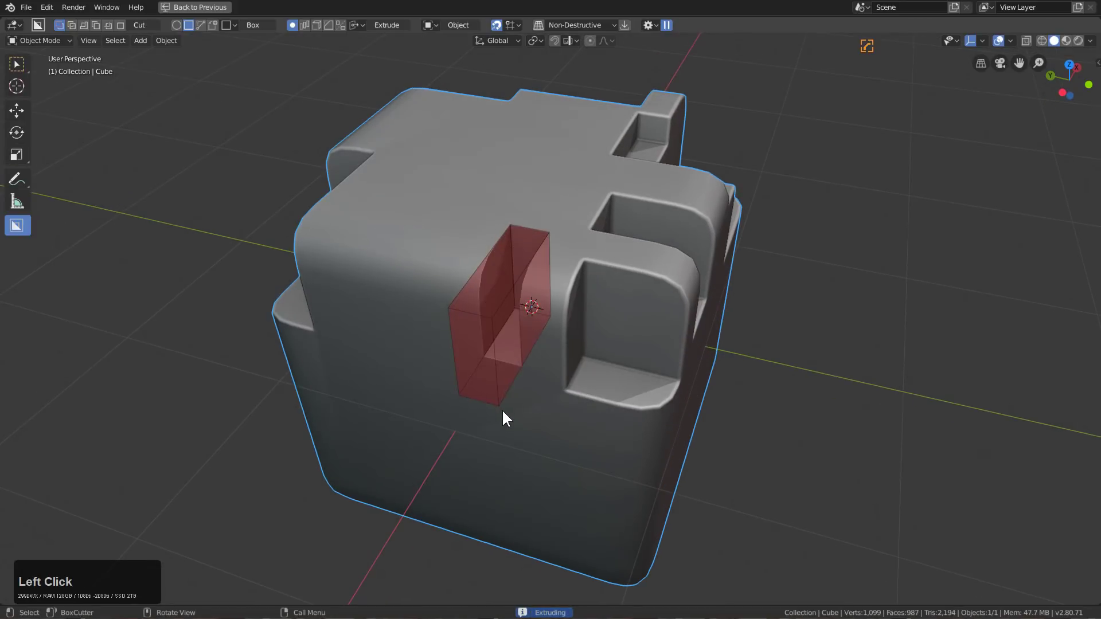
left_click(501, 408)
middle_click_drag(389, 271, 508, 238)
left_click_drag(467, 315, 442, 387)
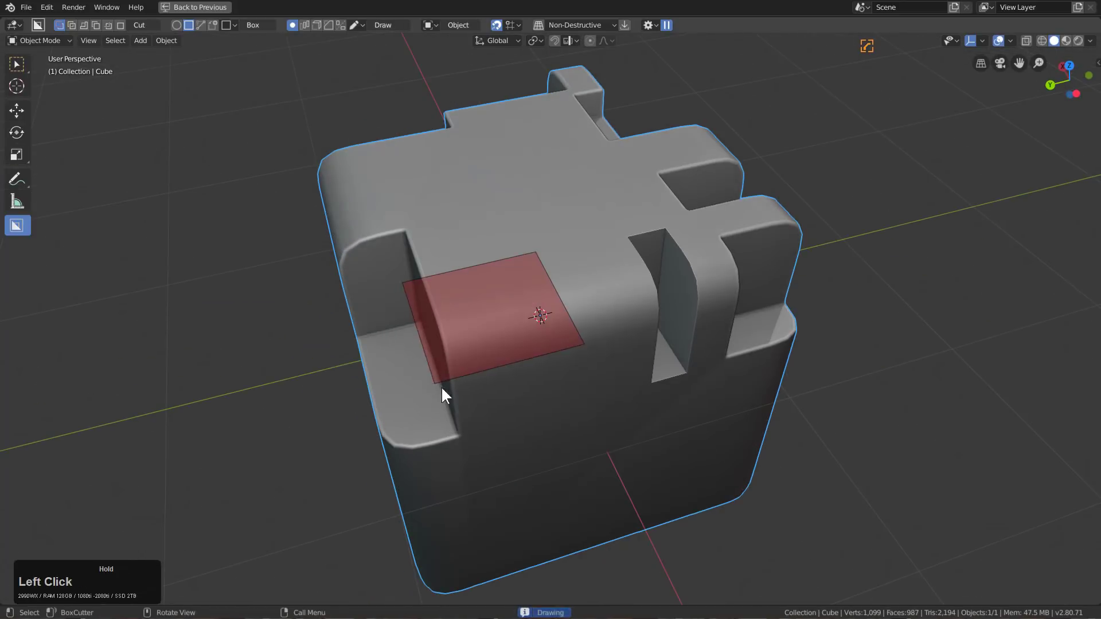
left_click(461, 446)
scroll(533, 286, "up", 3)
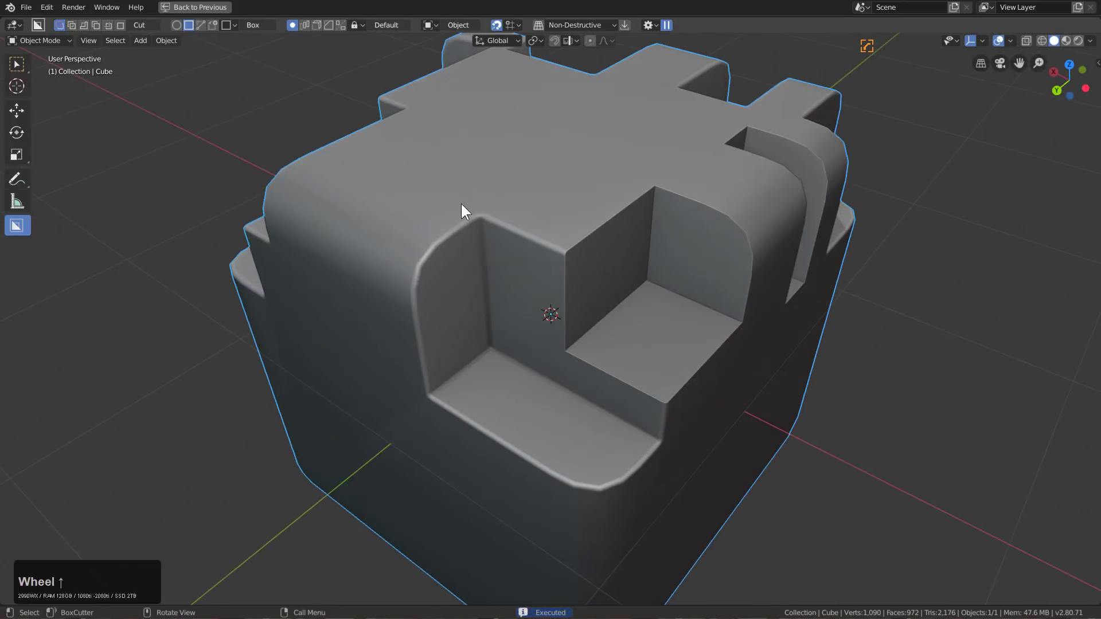
- Cut a second box notch into the top rim, overlapping the other end of the corner cutout
middle_click_drag(461, 204, 438, 254)
left_click(479, 210)
left_click(429, 402)
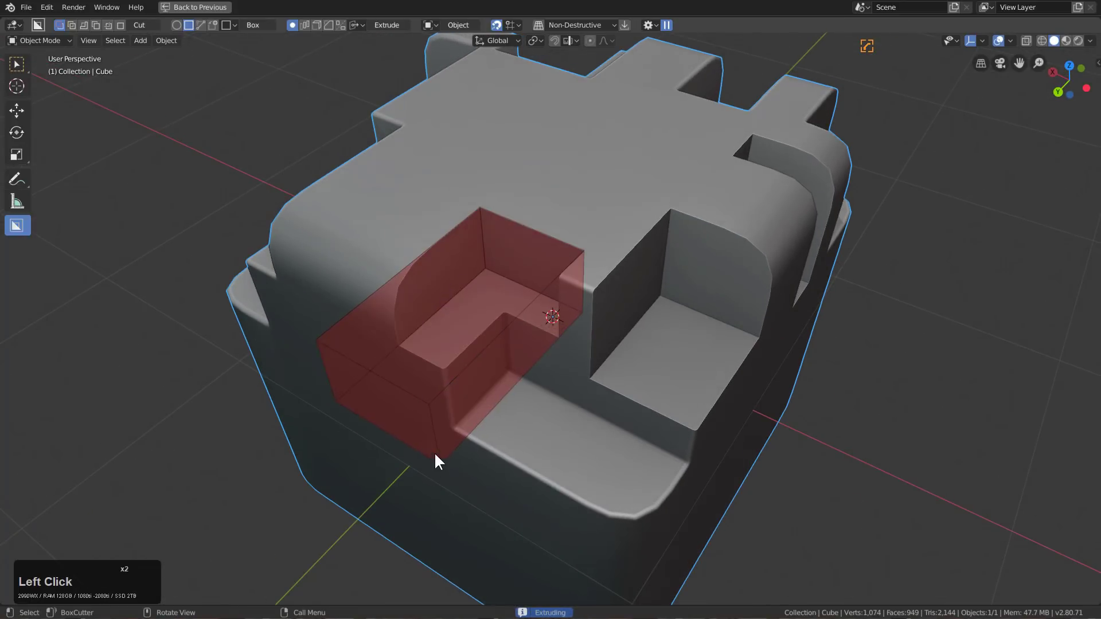
left_click(435, 456)
middle_click_drag(435, 456, 496, 326)
- Add a new bevel modifier over the latest cuts with (B) Width, about 0.007 wide with 3 segments
scroll(647, 243, "up", 3)
key("q")
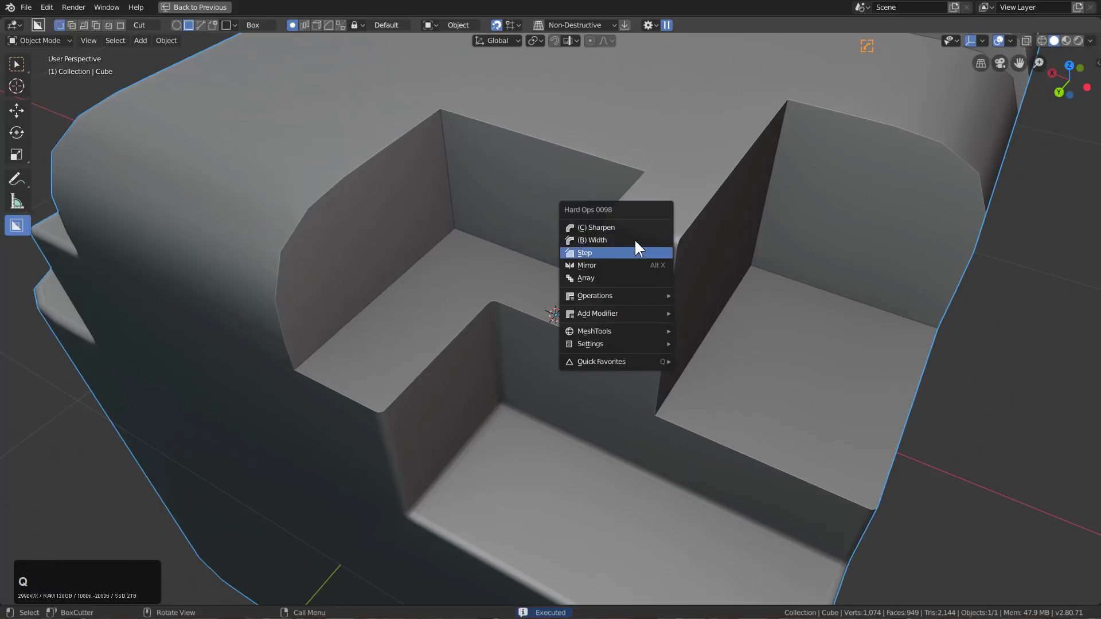
left_click(634, 240)
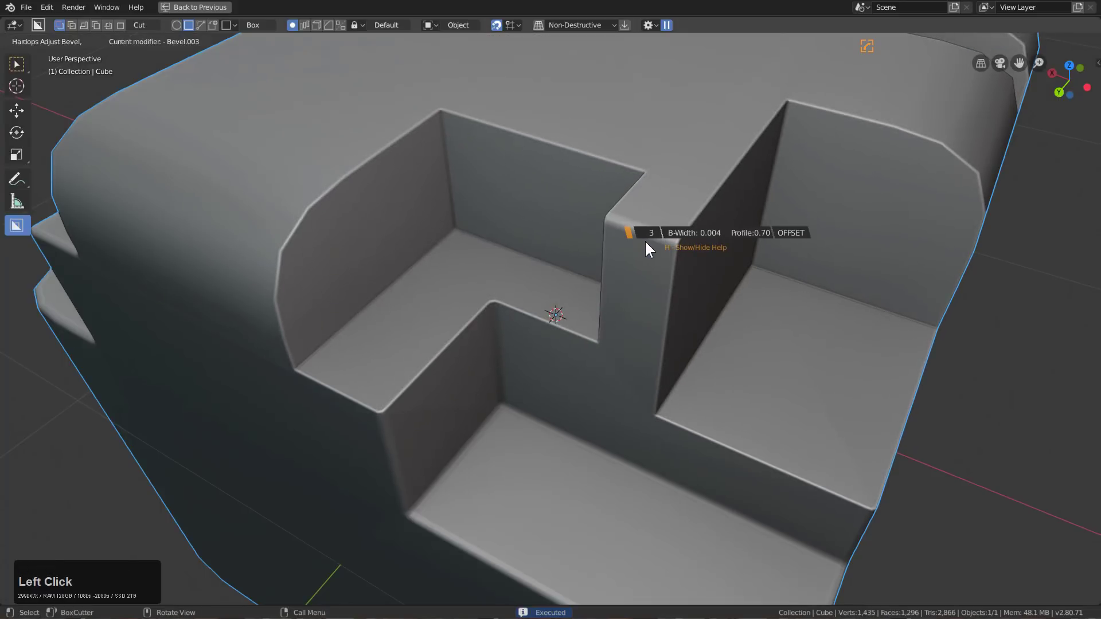
mouse_move(642, 240)
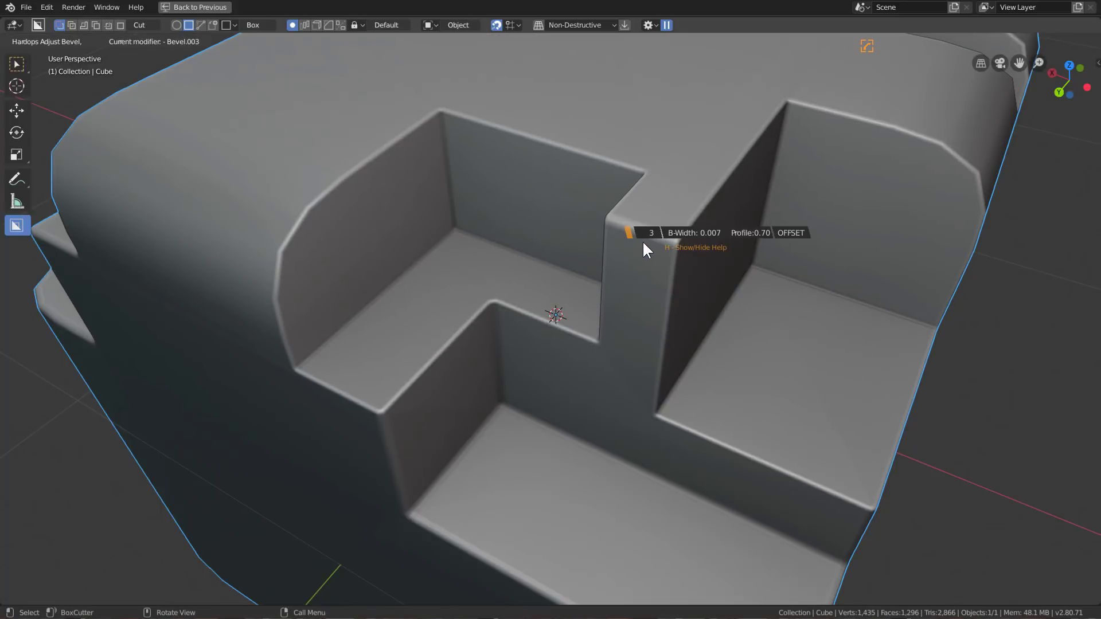
left_click(642, 241)
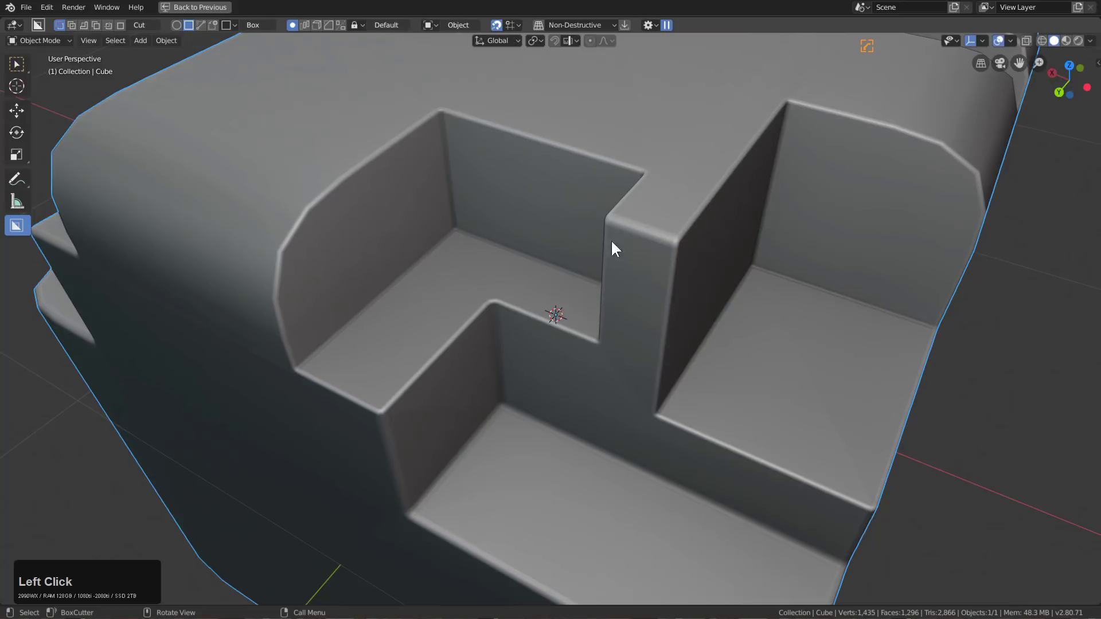
- Cut a wider, shallower box notch over the narrow slot in the rounded top edge
middle_click_drag(612, 241, 604, 270)
scroll(606, 266, "down", 3)
middle_click_drag(741, 216, 625, 238)
left_click(480, 152)
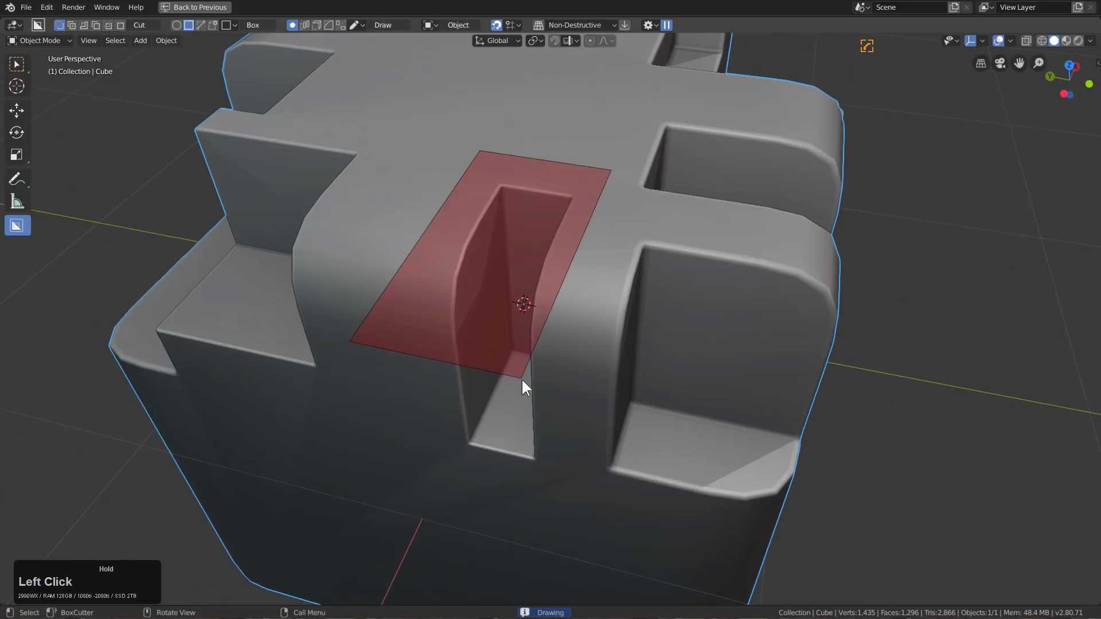
left_click(522, 378)
left_click(532, 450)
- Cut small box notches into the top inner corners of the two box cutouts beside the corner
middle_click_drag(420, 188, 548, 209)
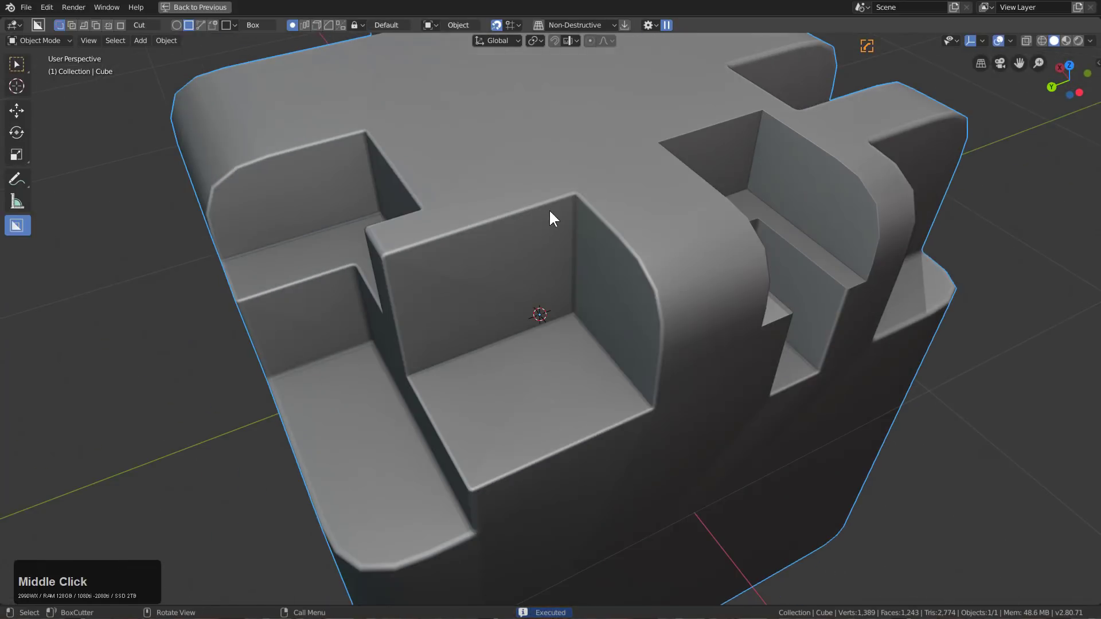
left_click_drag(580, 170, 559, 239)
left_click(563, 273)
middle_click_drag(562, 273, 534, 141)
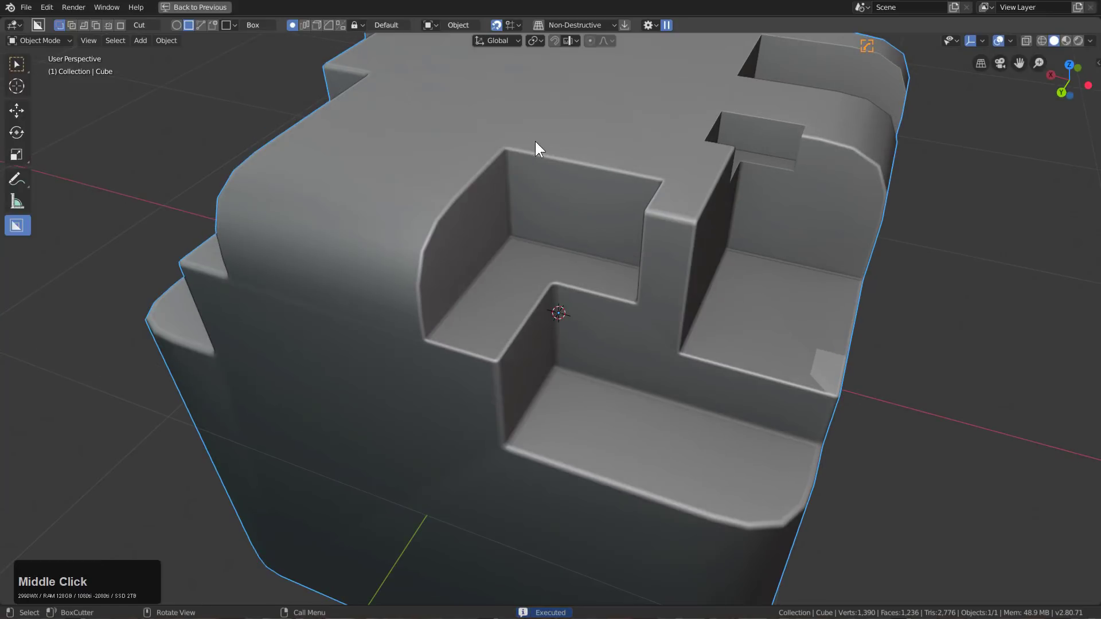
left_click_drag(494, 123, 508, 174)
left_click(634, 186)
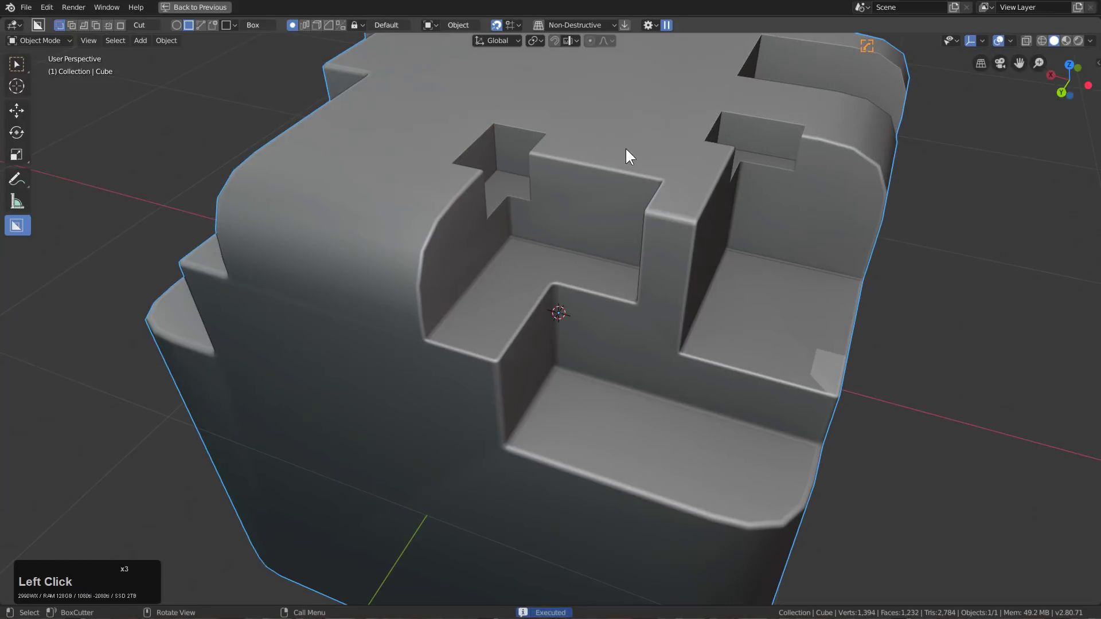
- Cut a small box notch into the cutout's top rim and another into the inner corner of the step below
left_click_drag(624, 146, 662, 200)
left_click(682, 303)
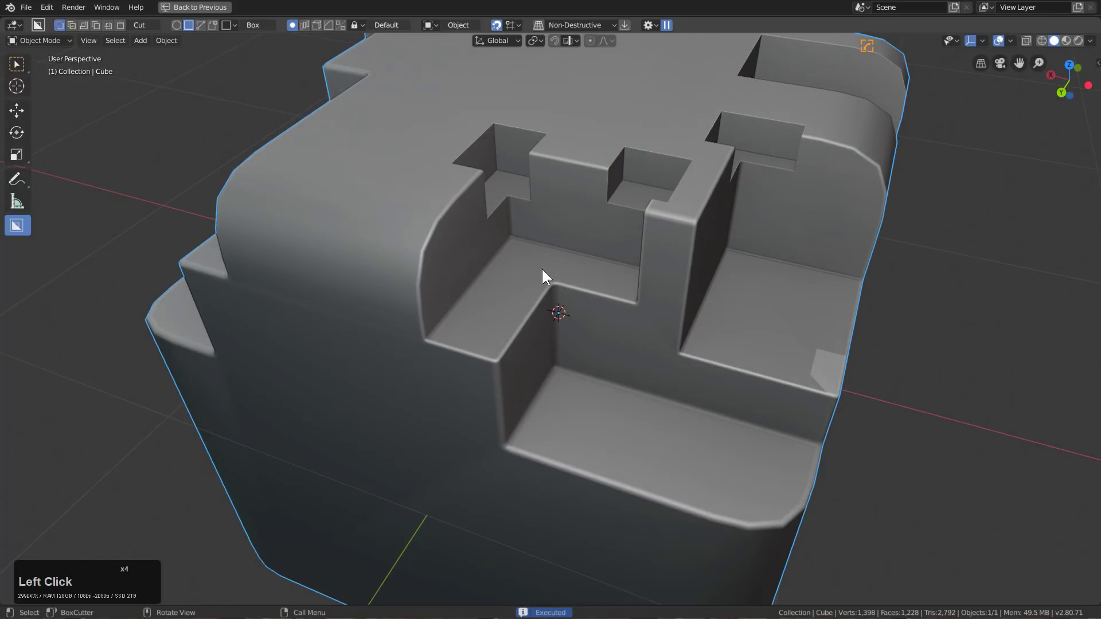
left_click_drag(541, 267, 570, 316)
left_click(580, 359)
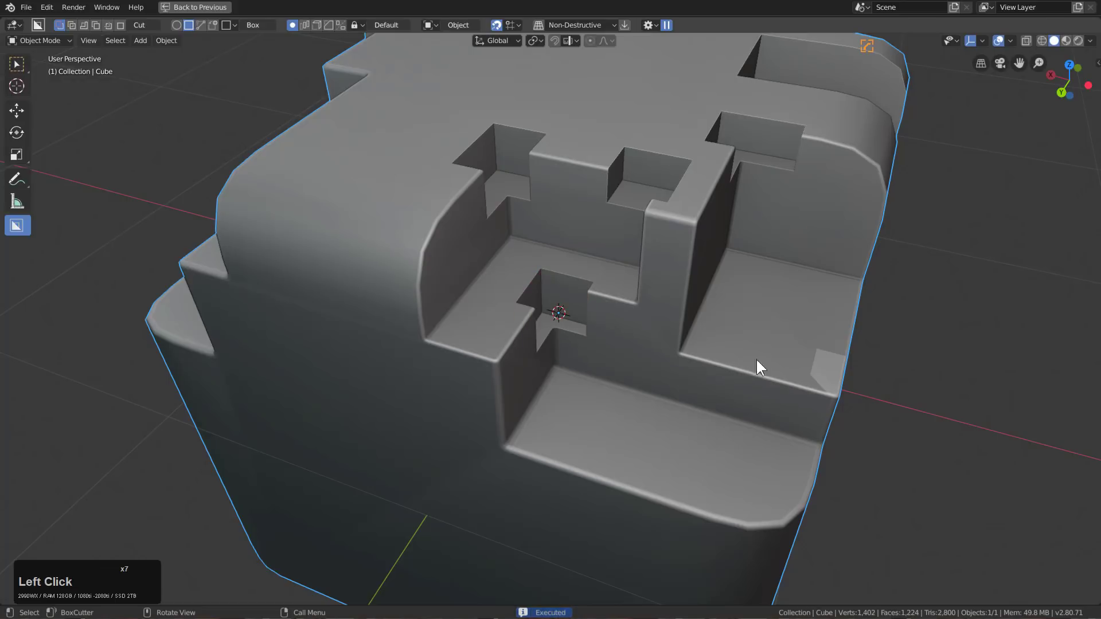
- Cut two more box notches into the outer edges of the stepped ledges
left_click_drag(757, 360, 901, 459)
left_click(656, 444)
left_click_drag(555, 428, 651, 518)
left_click(533, 444)
- Cut a shallow rectangular notch into the edge of the upper ledge on another side of the cube
middle_click_drag(533, 445, 659, 390)
scroll(674, 337, "up", 2)
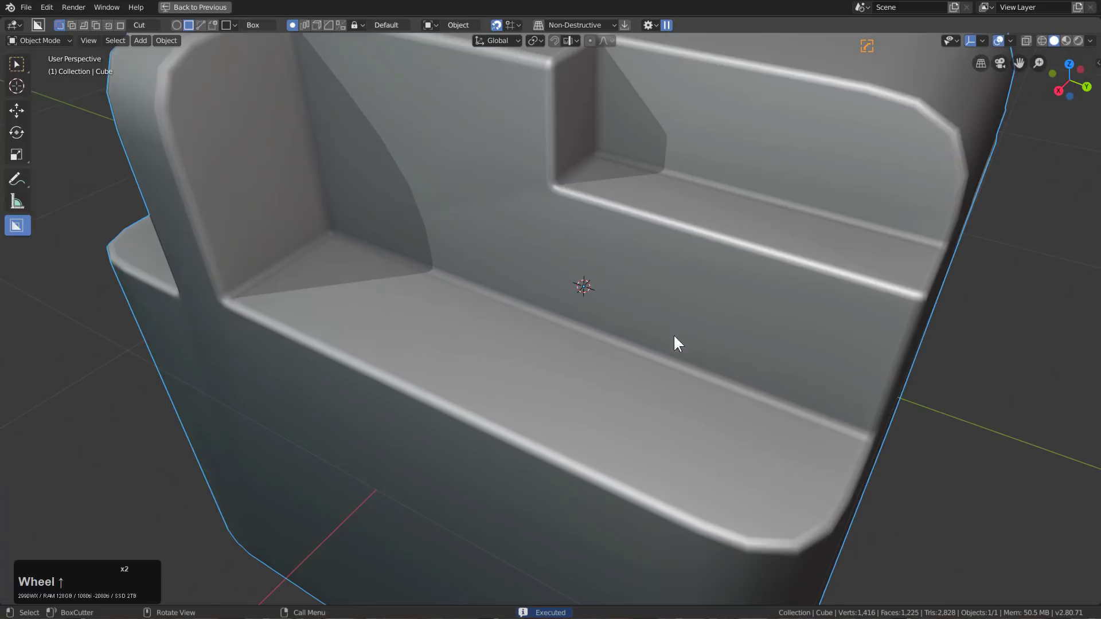
left_click_drag(610, 184, 745, 282)
left_click(742, 338)
scroll(598, 349, "down", 2)
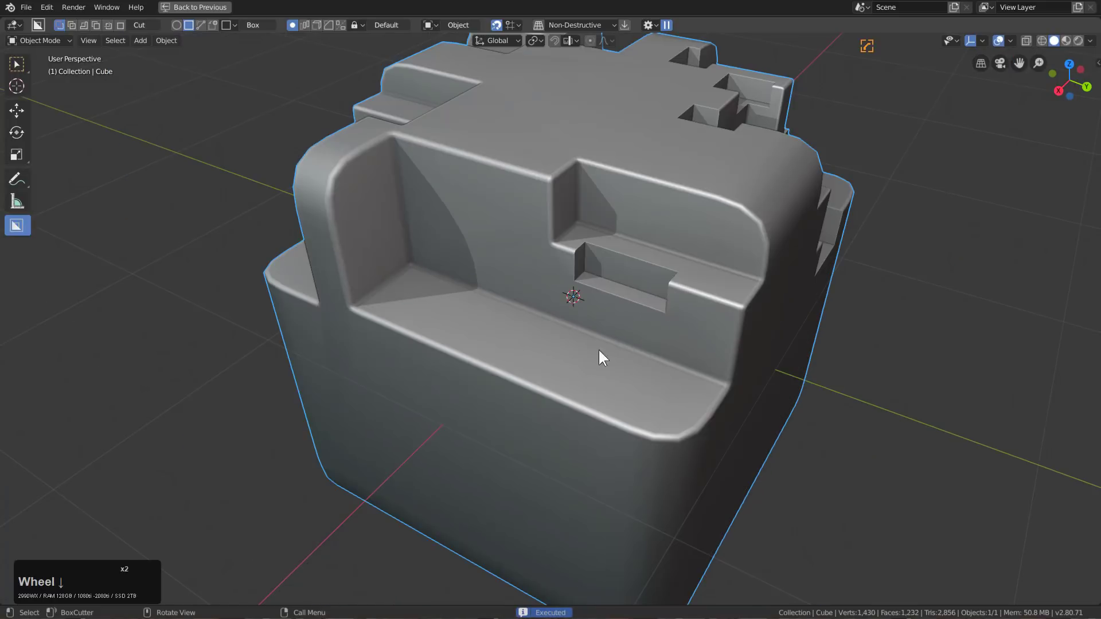
- Cut a box notch into the outer end of the lower ledge
left_click(618, 375)
left_click_drag(617, 376, 751, 503)
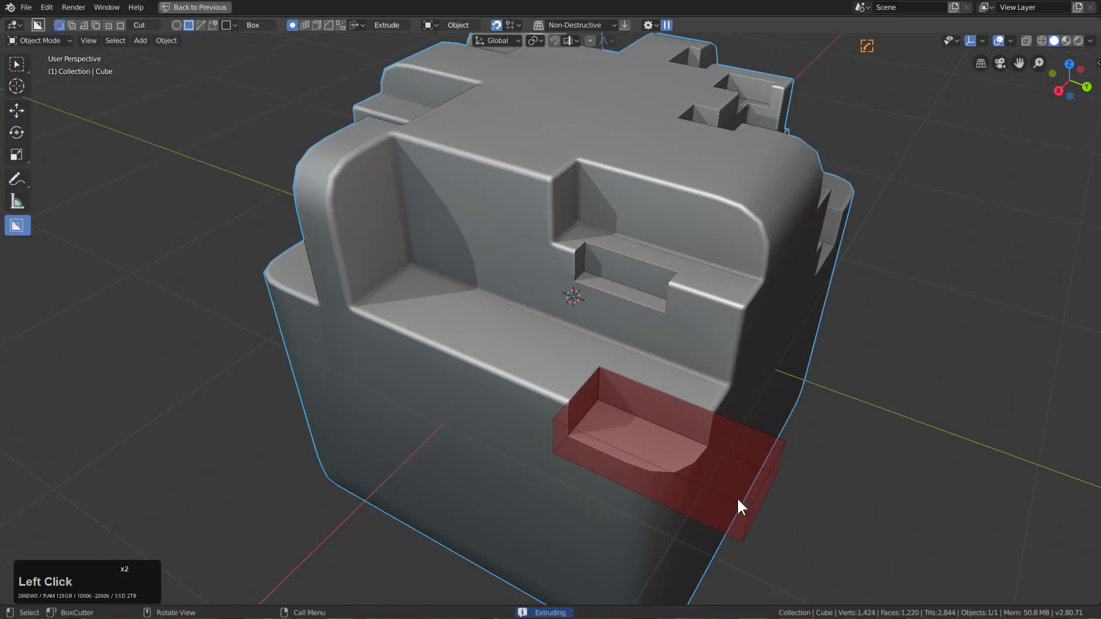
left_click(737, 497)
- Cut a wide shallow box notch into the top rim above the step and a small one beside it
left_click_drag(555, 138, 589, 189)
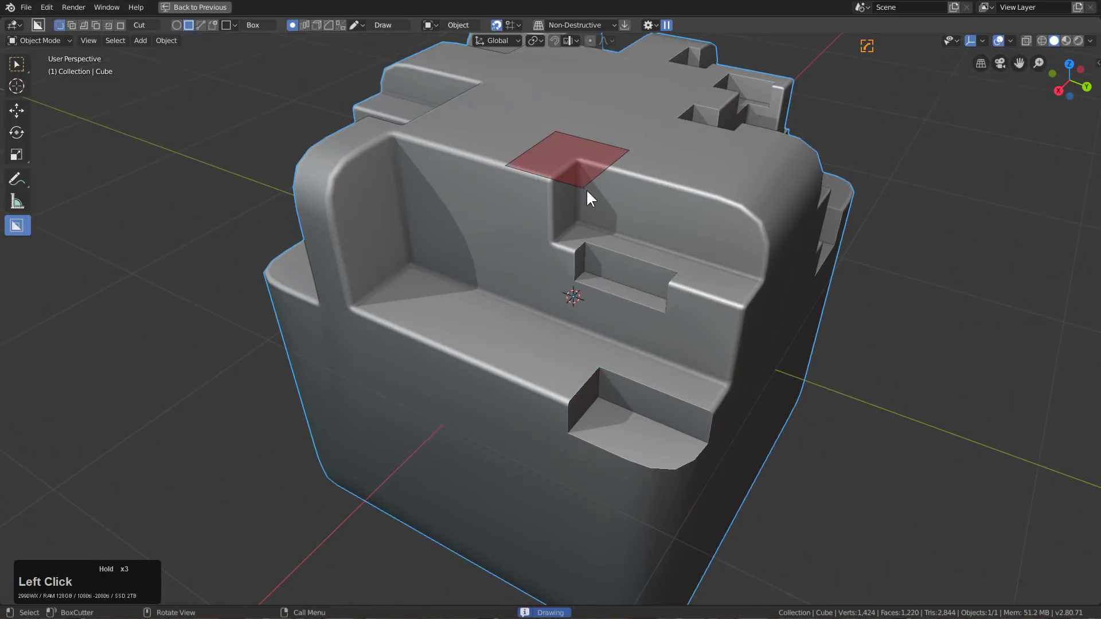
left_click(648, 183)
left_click_drag(653, 174, 677, 193)
left_click(677, 198)
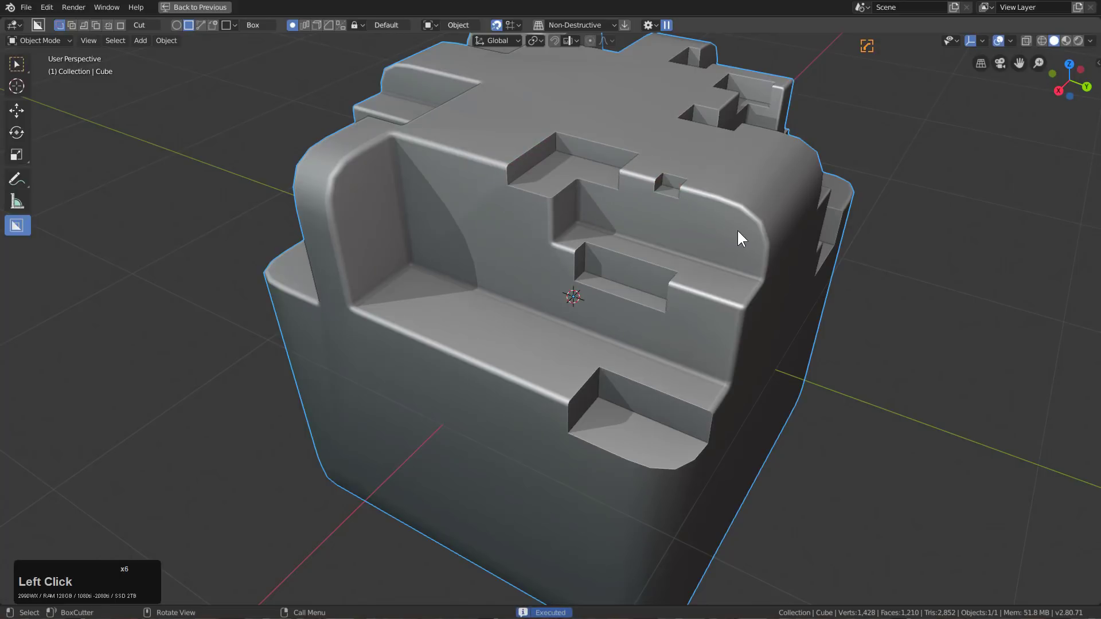
- Add a new Hard Ops bevel modifier with 60 angle and set its width to 0.005
scroll(689, 255, "up", 2)
key("q")
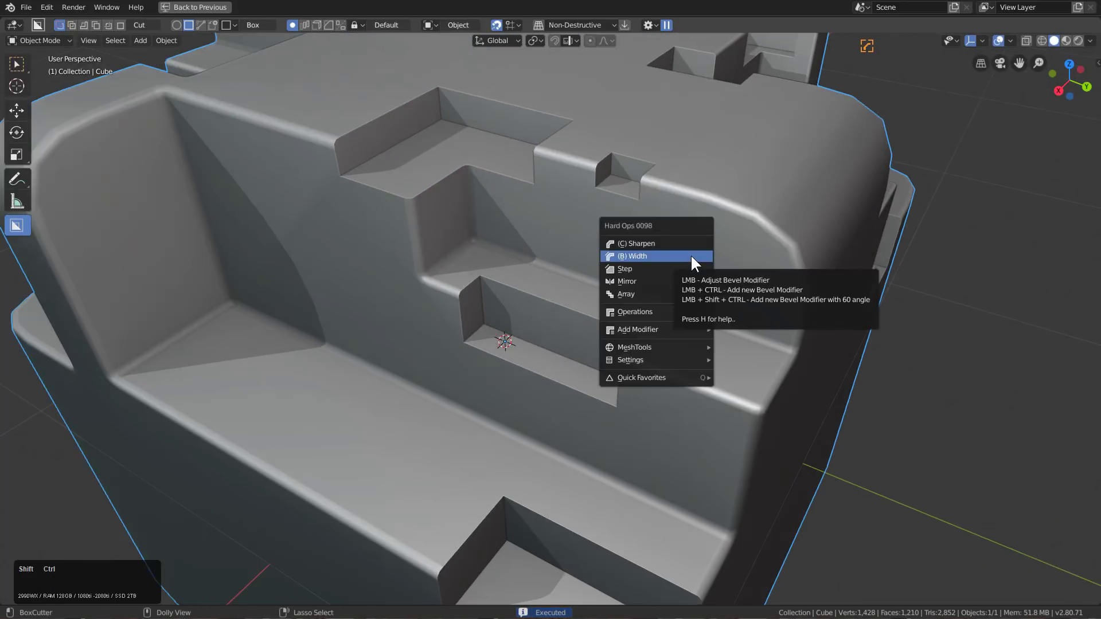
left_click(691, 255)
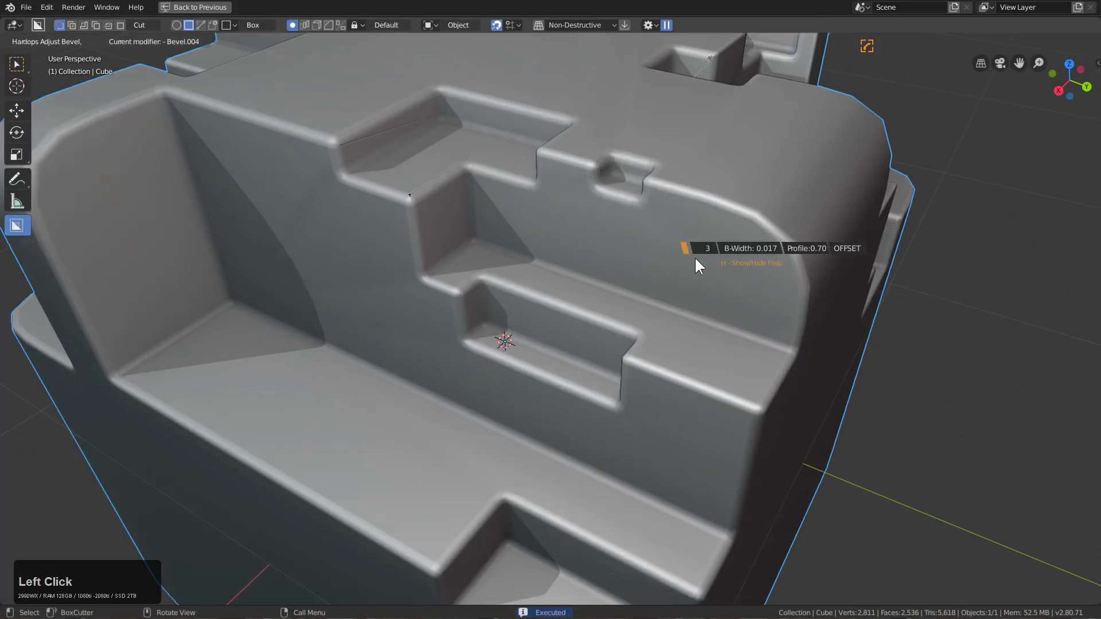
key("shift")
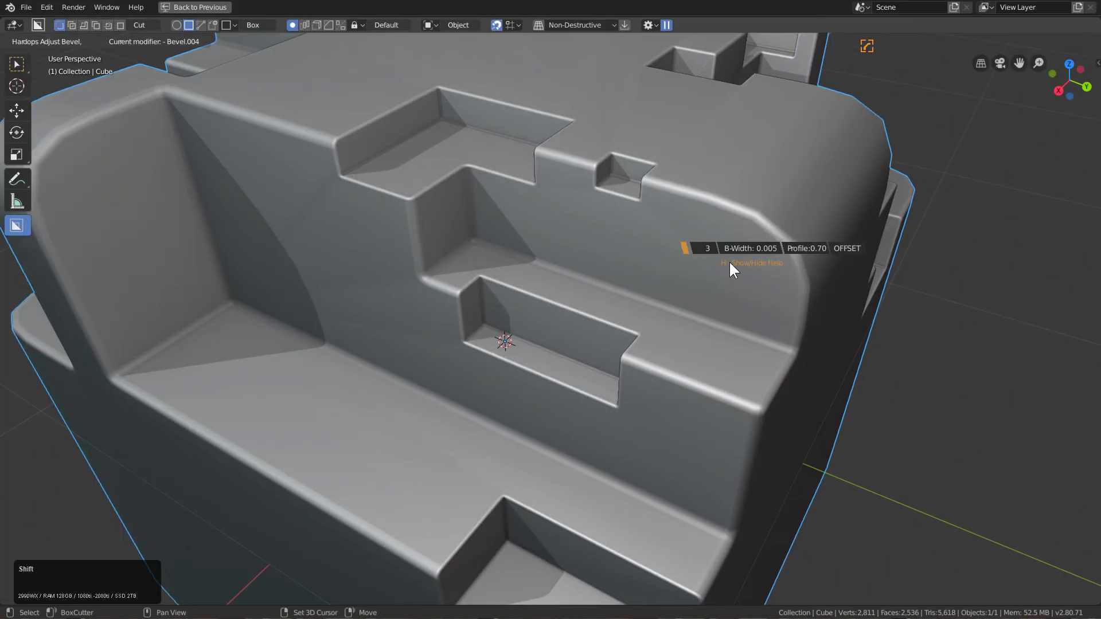
left_click(731, 261)
- Turn on modifier sorting in the Hard Ops helper's workflow options
middle_click_drag(660, 215, 548, 220)
scroll(529, 219, "down", 4)
scroll(589, 212, "down", 4)
key("ctrl+grave")
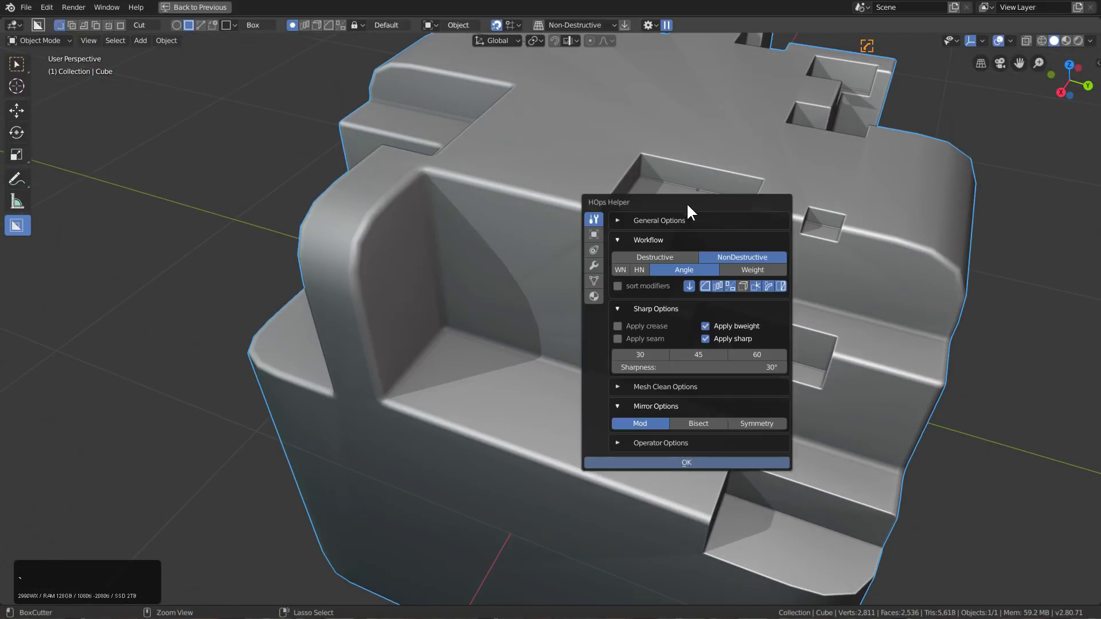
left_click(627, 286)
- Cut a narrow box notch and a long box notch into the outer edge of the lower ledge
scroll(550, 370, "down", 1)
middle_click_drag(551, 370, 590, 311, "shift")
left_click_drag(524, 280, 520, 375)
left_click(546, 358)
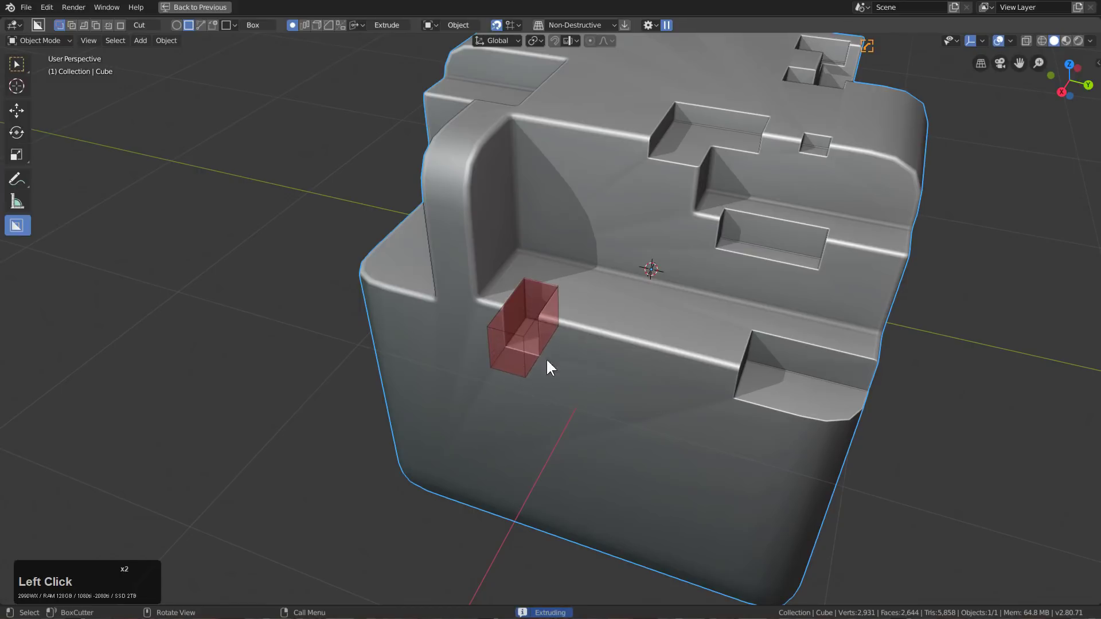
left_click_drag(572, 304, 694, 386)
left_click(698, 407)
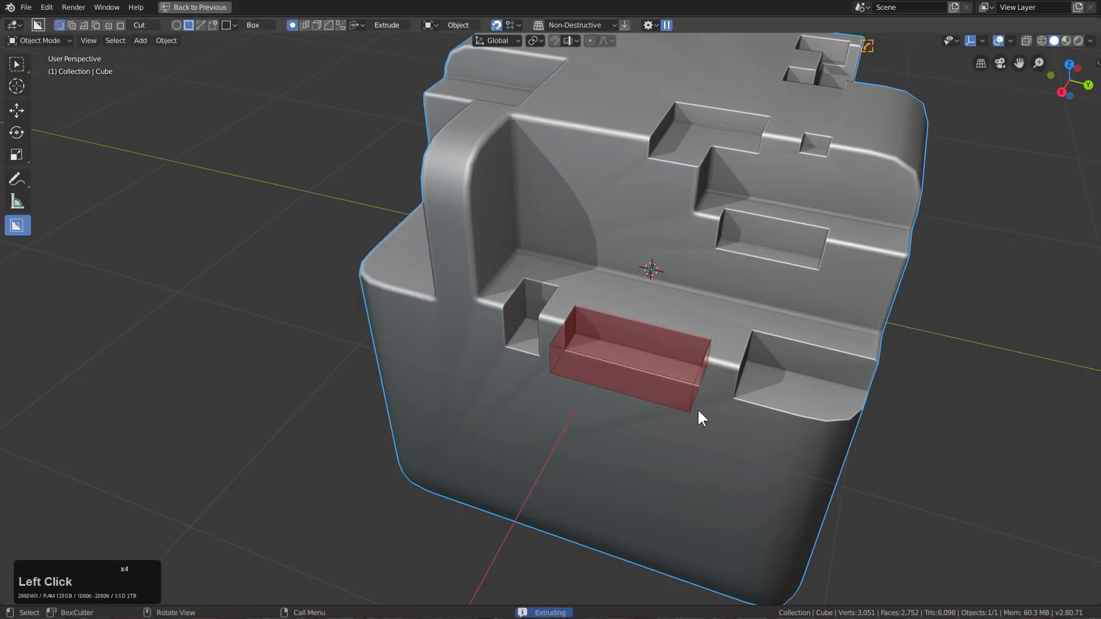
- Cut a small notch into the edge of the corner cutout's lower ledge and a slot into the rounded wall beside it
mouse_move(579, 328)
middle_mouse_down()
mouse_move(625, 319)
mouse_move(564, 327)
middle_mouse_up()
left_click(559, 322)
left_click(564, 333)
left_click(562, 348)
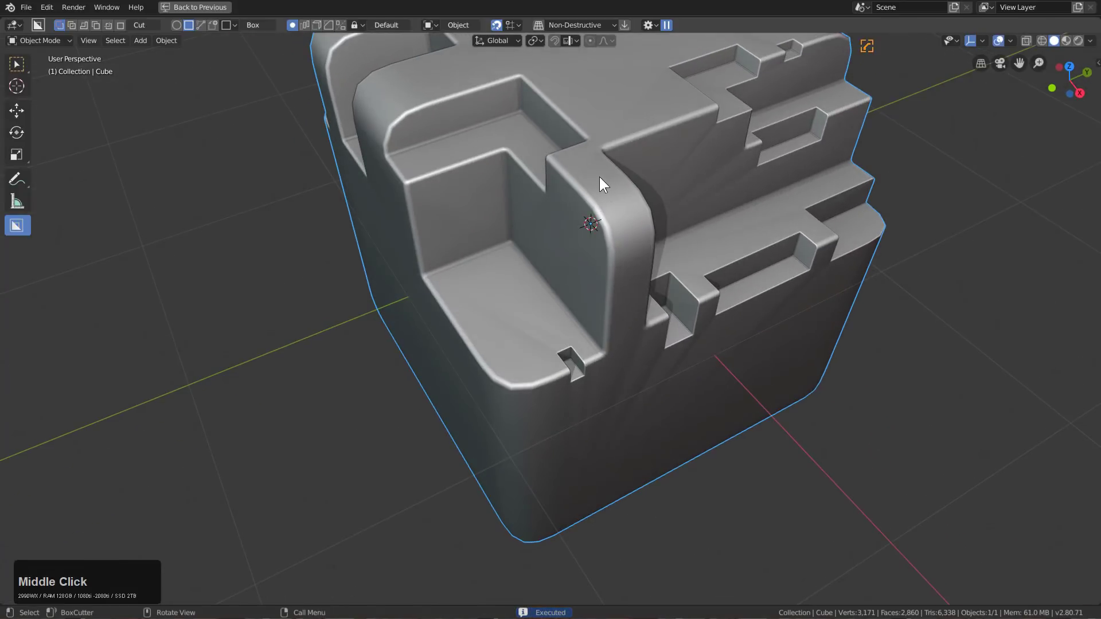
left_click_drag(586, 178, 694, 283)
- Cut a long rectangular notch into the outer edge of the corner cutout's lower ledge
left_click(516, 258)
middle_click_drag(516, 258, 517, 308)
left_click_drag(517, 309, 591, 387)
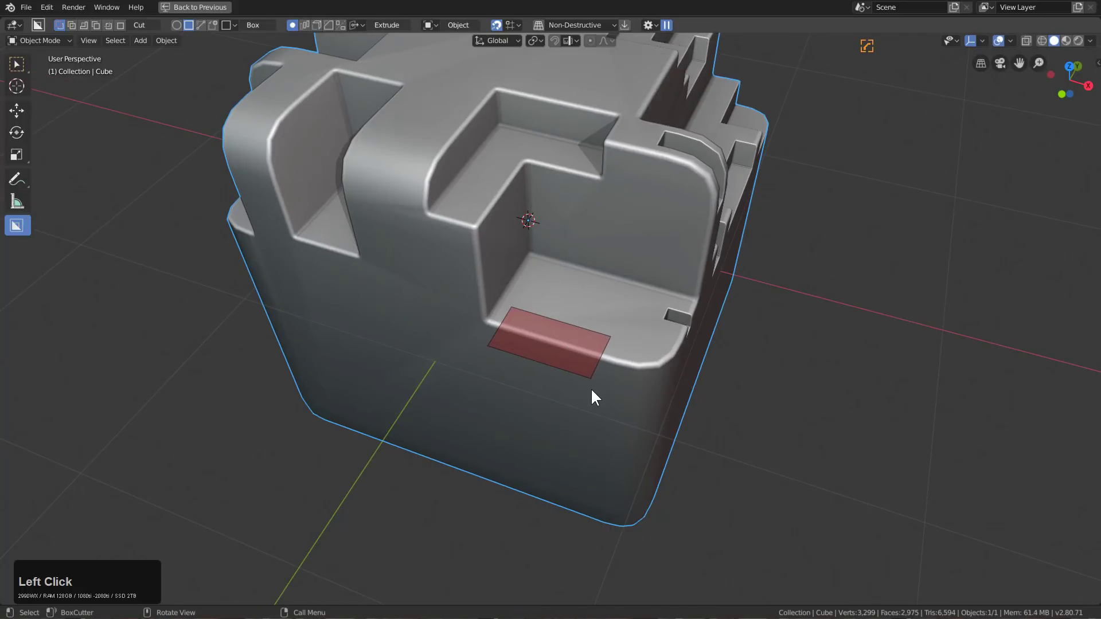
middle_click_drag(591, 391, 546, 305)
- Cut a small box notch into the upper ledge's edge and a box slot through the neighbouring rounded wall
scroll(462, 194, "up", 2)
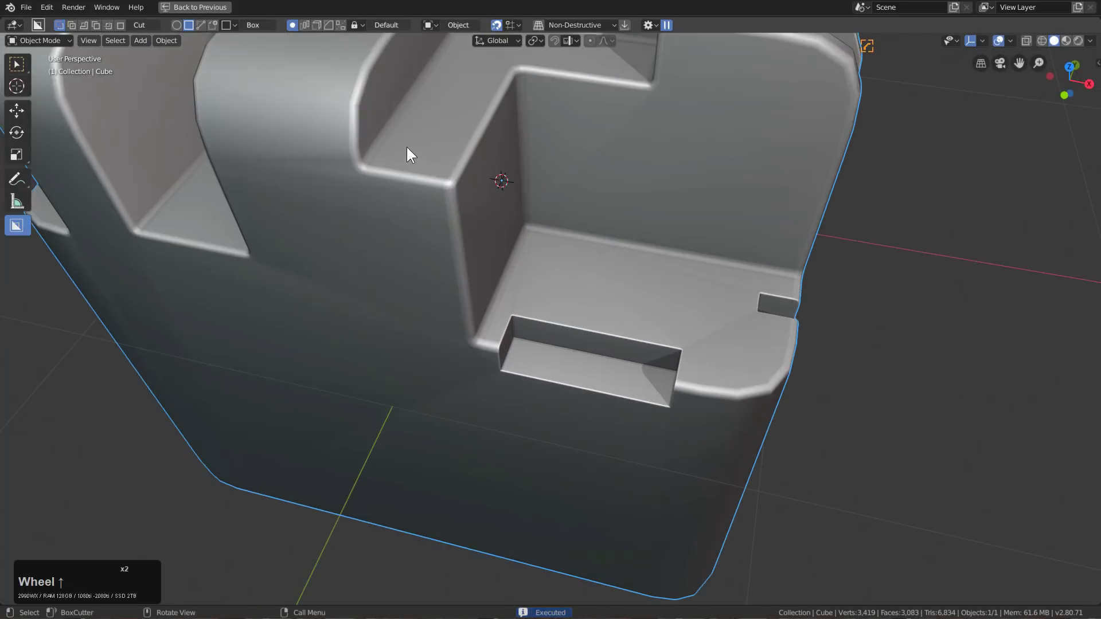
left_click_drag(407, 147, 431, 211)
scroll(419, 200, "down", 2)
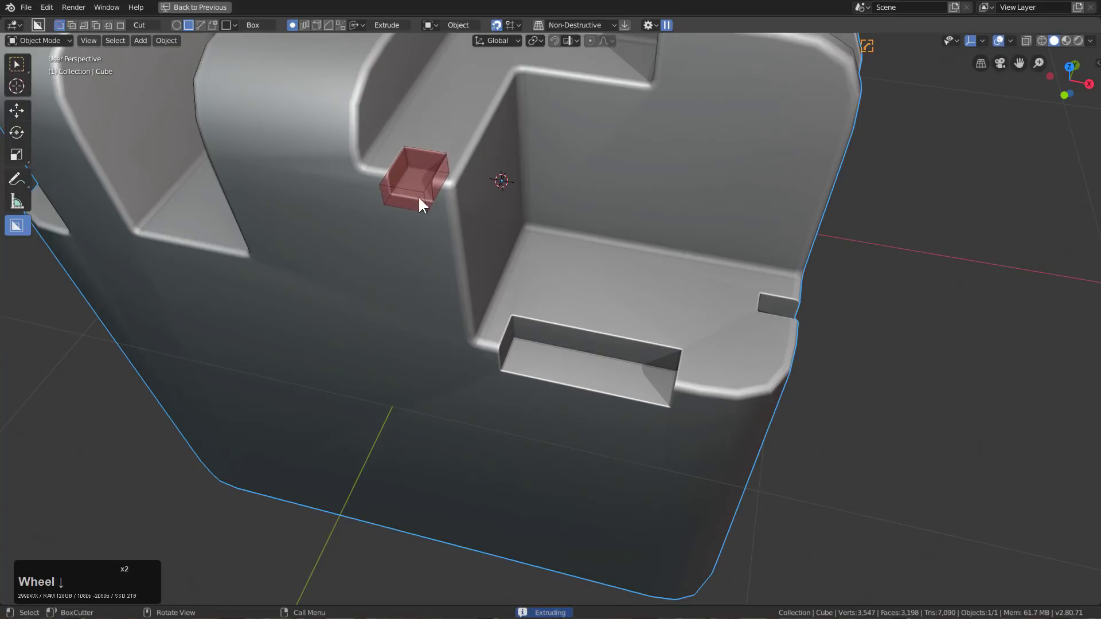
middle_click_drag(419, 198, 474, 216)
scroll(506, 179, "up", 1)
left_click_drag(504, 297, 515, 306)
left_click(541, 360)
- Cut a shallow box notch around the top inner corner of the cutout above the upper ledge
middle_click_drag(610, 304, 558, 287)
scroll(559, 287, "up", 1)
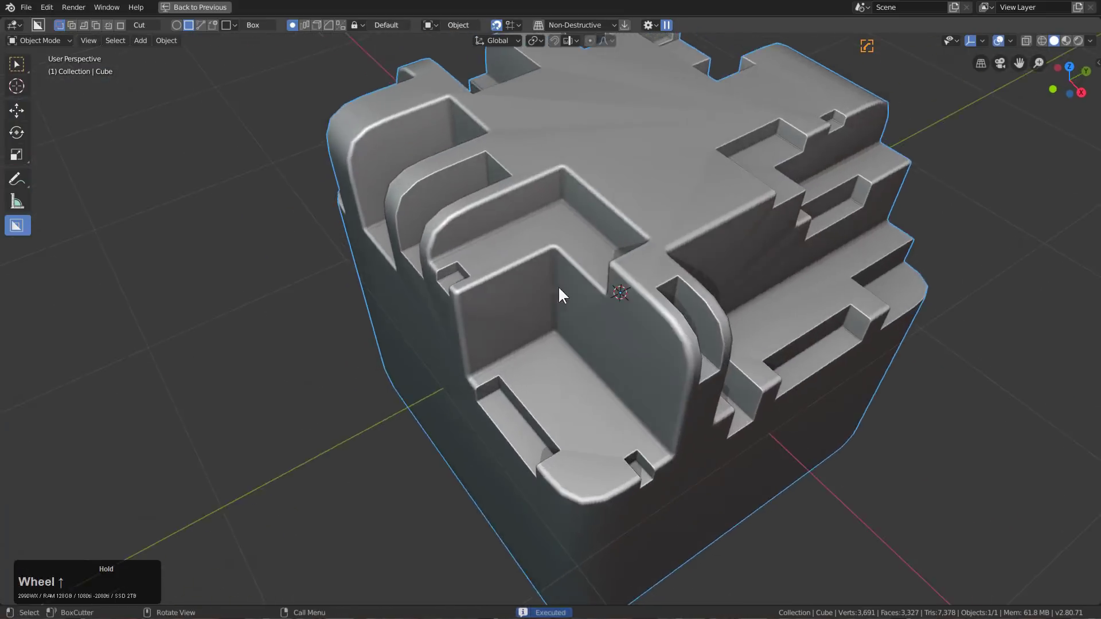
scroll(559, 287, "up", 1)
left_click_drag(568, 126, 579, 194)
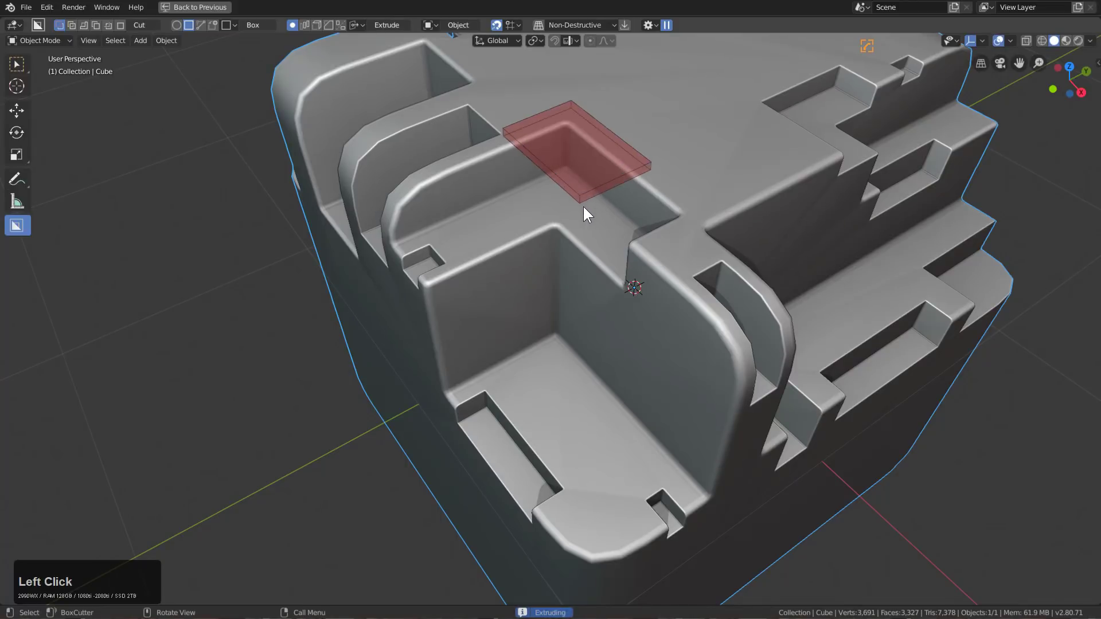
right_click(584, 192)
mouse_move(572, 103)
left_mouse_down()
mouse_move(597, 196)
mouse_move(624, 208)
left_mouse_up()
left_click(625, 209)
- Turn off modifier sorting in the Hard Ops helper's workflow options
scroll(703, 215, "down", 2)
middle_click_drag(733, 254, 712, 250, "shift")
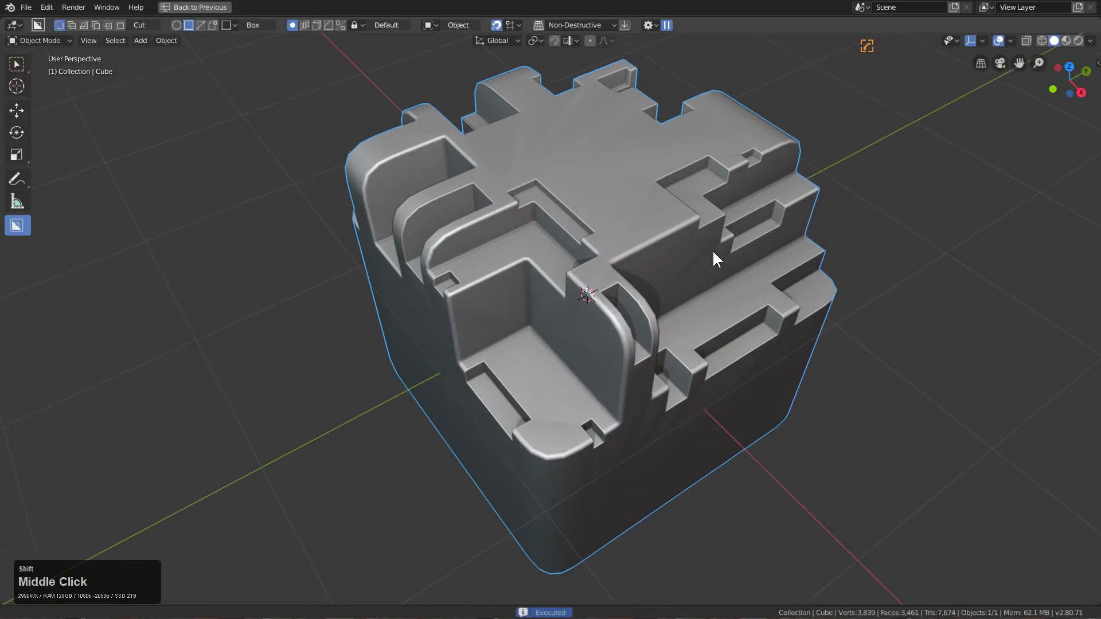
key("d")
left_click(781, 321)
key("Escape")
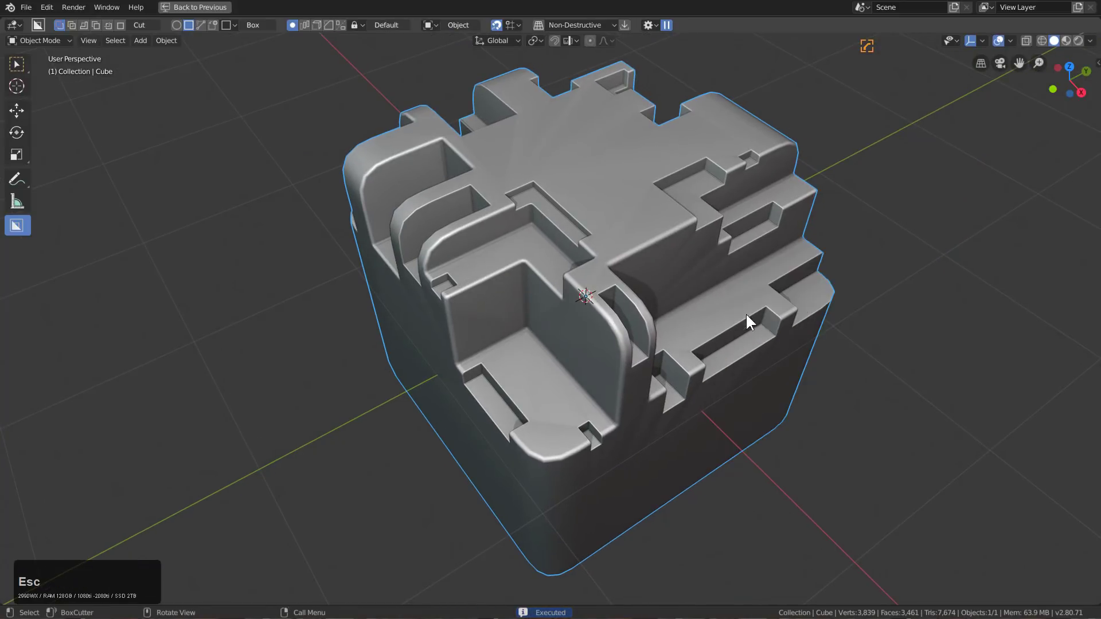
- Try to cut a shallow box notch into the rim corner where the long wall meets the stepped pocket
middle_click_drag(747, 321, 732, 290)
scroll(665, 310, "up", 2)
scroll(719, 263, "up", 3)
left_click(724, 267)
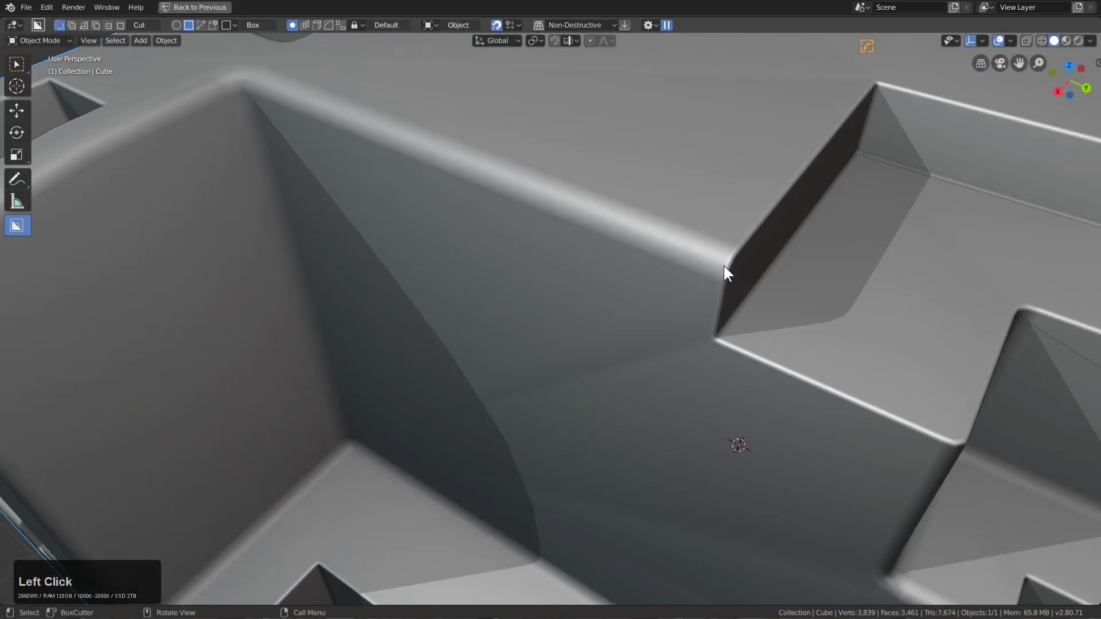
left_click_drag(724, 266, 738, 327)
middle_click(788, 306, "shift")
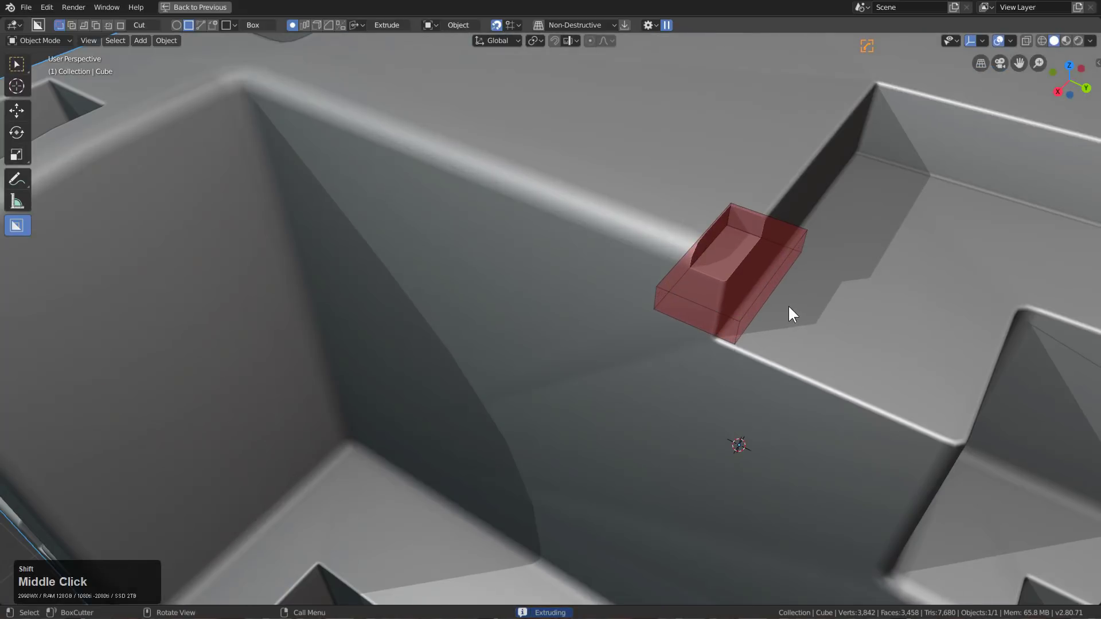
middle_click_drag(789, 306, 693, 322, "shift")
left_click(693, 322)
middle_click_drag(504, 258, 607, 233)
key("ctrl+z")
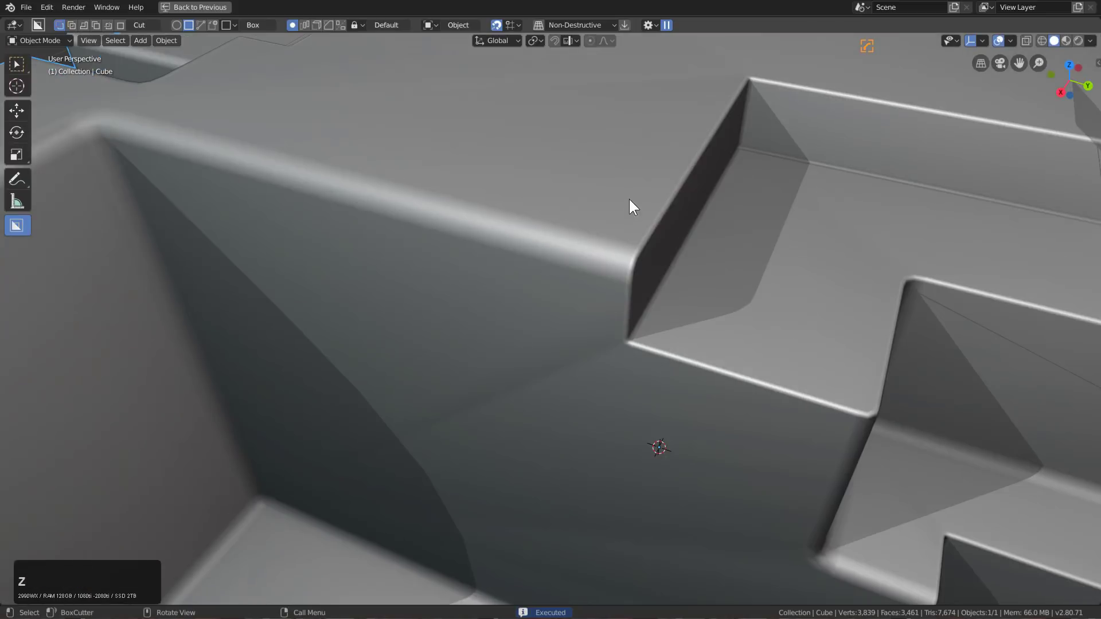
- Cut a deep box notch into the pocket's front rim corner and a shallow one around its back corner
left_click_drag(631, 205, 644, 331)
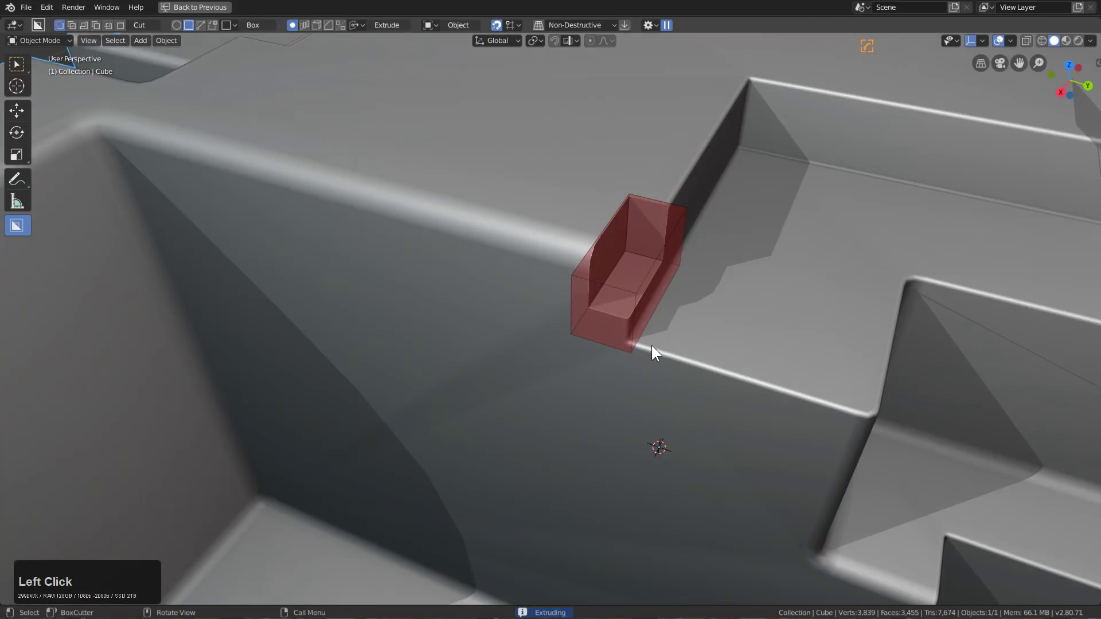
left_click(651, 346)
mouse_move(730, 69)
left_mouse_down()
mouse_move(838, 153)
mouse_move(841, 177)
left_mouse_up()
left_click(834, 178)
- Add another Hard Ops bevel modifier and set its width to 0.001
key("q")
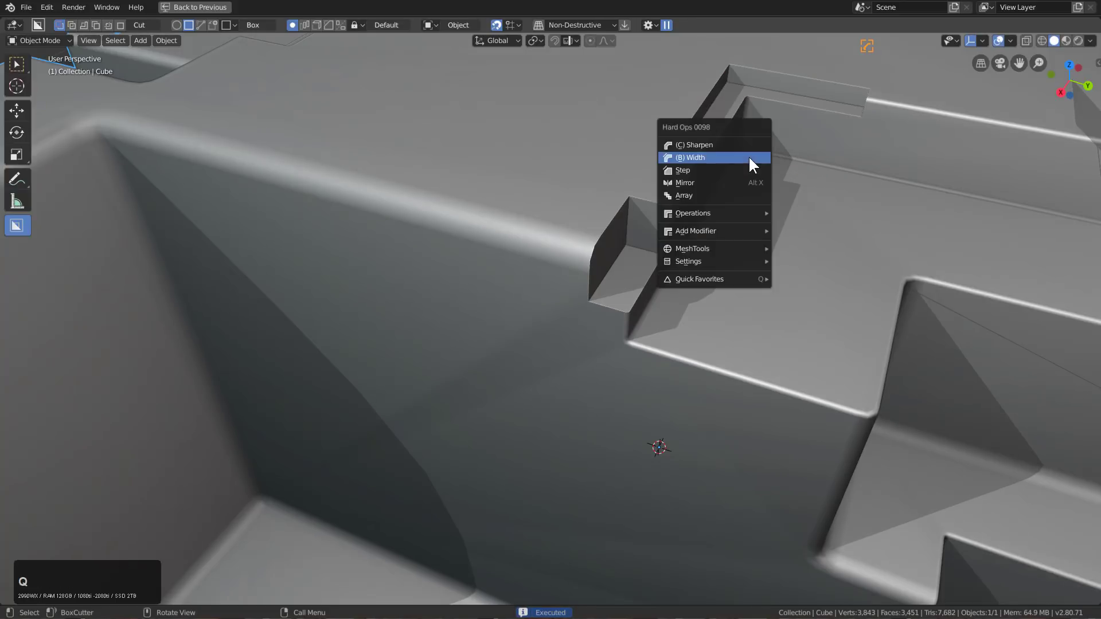
left_click(748, 156)
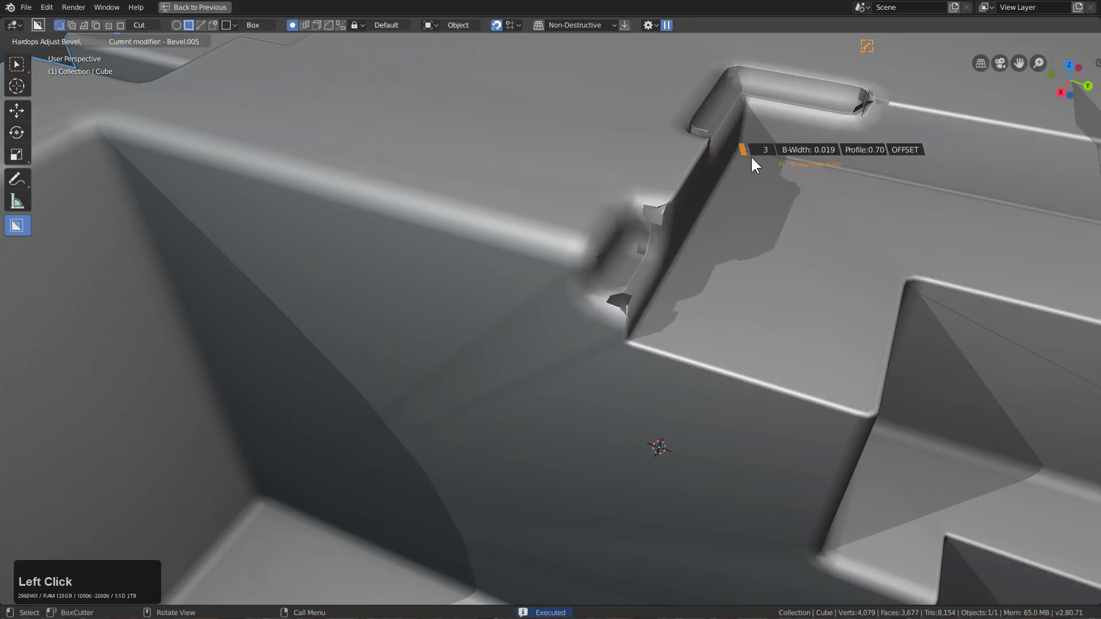
key("shift")
mouse_move(844, 171)
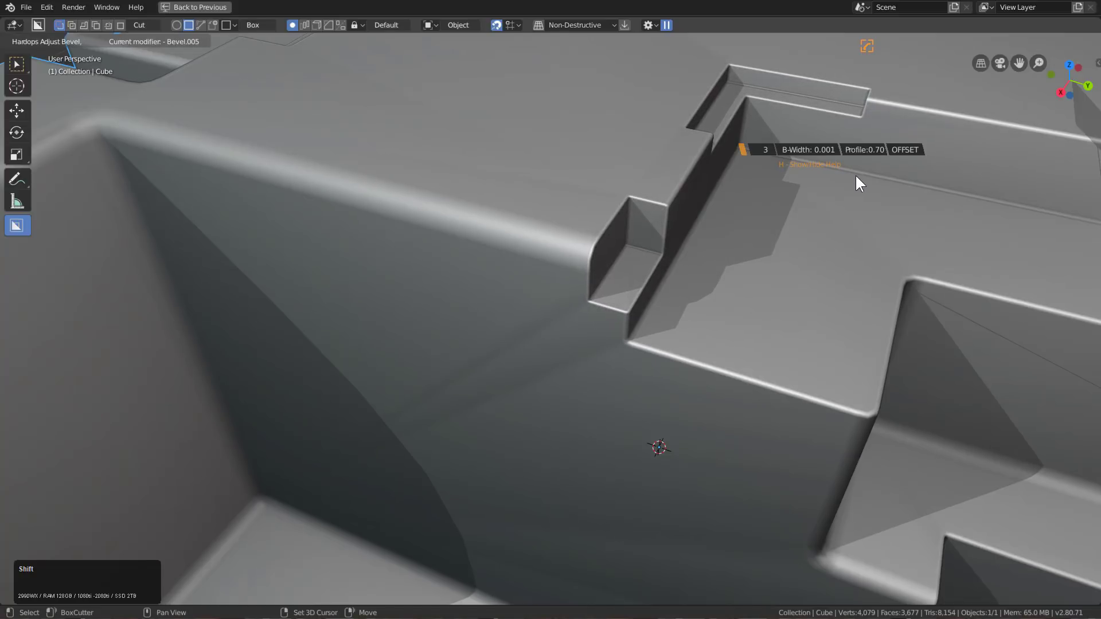
left_click(855, 174)
- Re-enable modifier sorting in the Hard Ops helper's workflow options
middle_click_drag(857, 183, 774, 172)
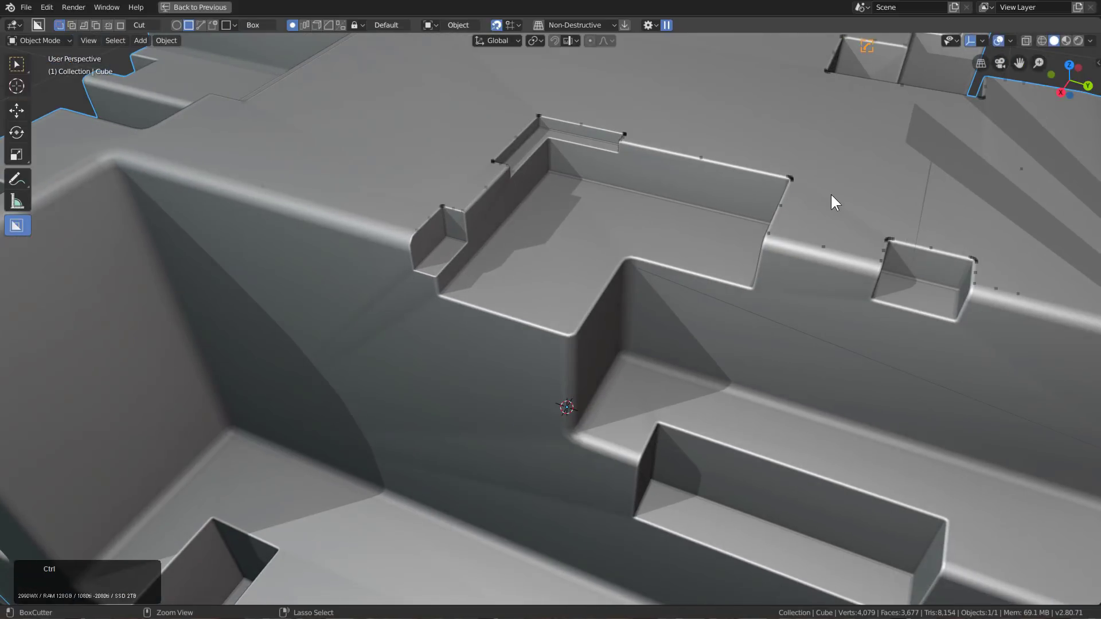
key("ctrl+grave")
left_click(777, 280)
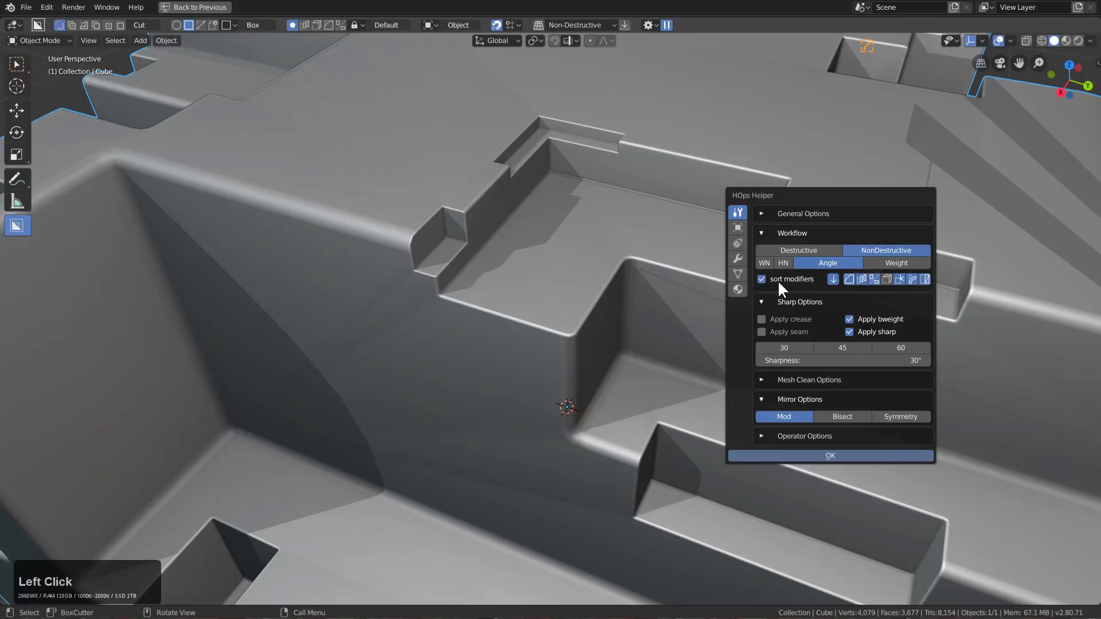
key("Escape")
- Cut a shallow notch into the pocket's remaining rim corner and a thin solidified box groove around the small top-edge notch
mouse_move(748, 160)
left_mouse_down()
mouse_move(794, 223)
mouse_move(787, 232)
left_mouse_up()
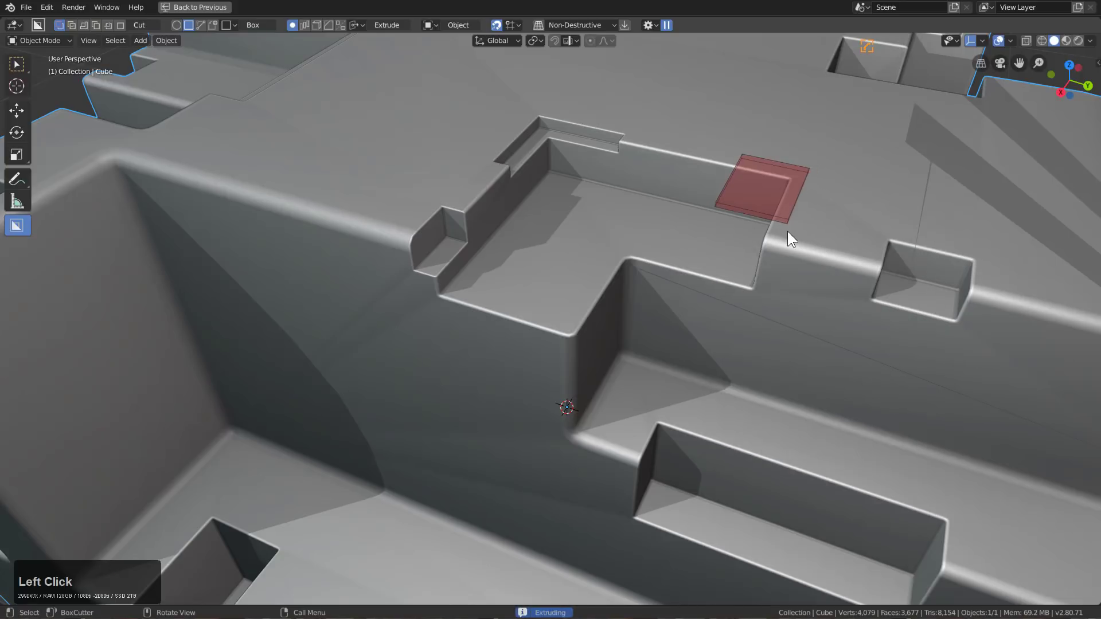
left_click(833, 257)
middle_click_drag(833, 257, 690, 209, "shift")
mouse_move(661, 198)
left_mouse_down()
mouse_move(738, 301)
mouse_move(744, 340)
left_mouse_up()
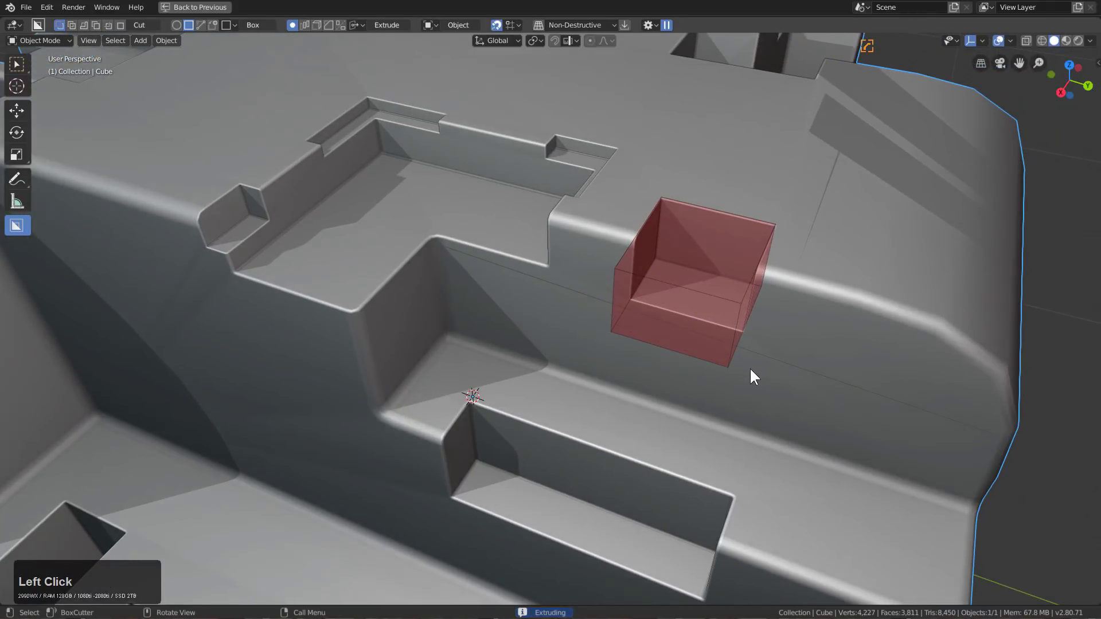
key("t")
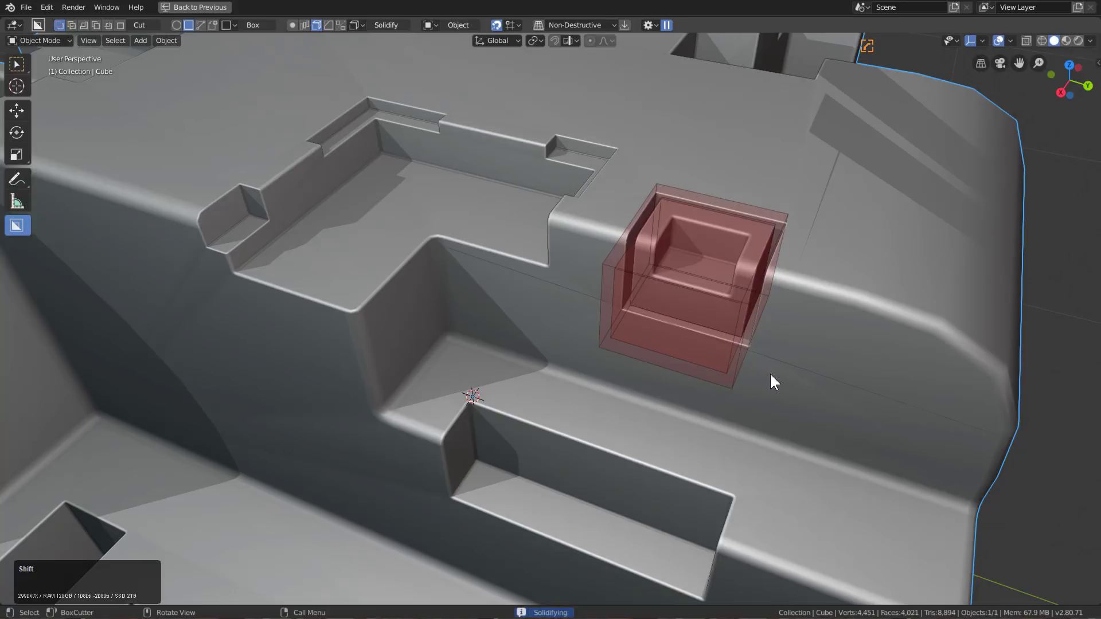
left_click(790, 376)
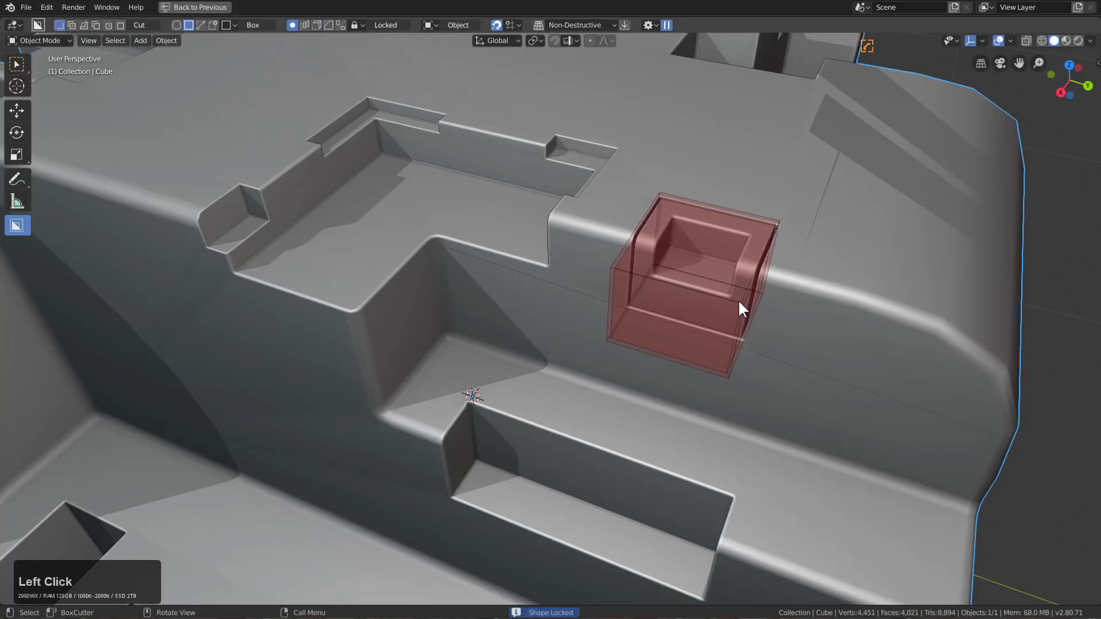
scroll(728, 302, "down", 6)
middle_click_drag(710, 306, 721, 276, "shift")
- Cut a thin solidified box groove around the wide rectangular notch in the middle ledge
middle_click_drag(542, 276, 600, 280)
scroll(600, 280, "up", 3)
middle_click_drag(735, 320, 641, 282)
scroll(641, 282, "up", 2)
middle_click_drag(547, 231, 563, 238)
mouse_move(554, 203)
left_mouse_down()
mouse_move(563, 245)
mouse_move(698, 359)
left_mouse_up()
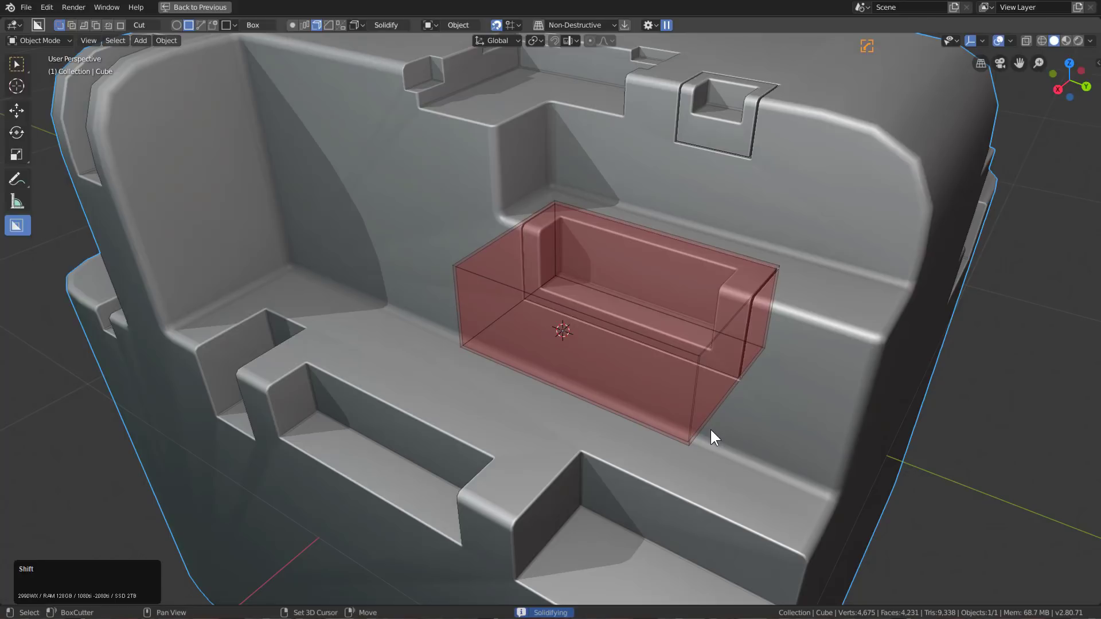
left_click(711, 431)
- Cut a thin solidified box groove around the notch at the lower ledge's outer end
middle_click_drag(656, 376, 613, 366)
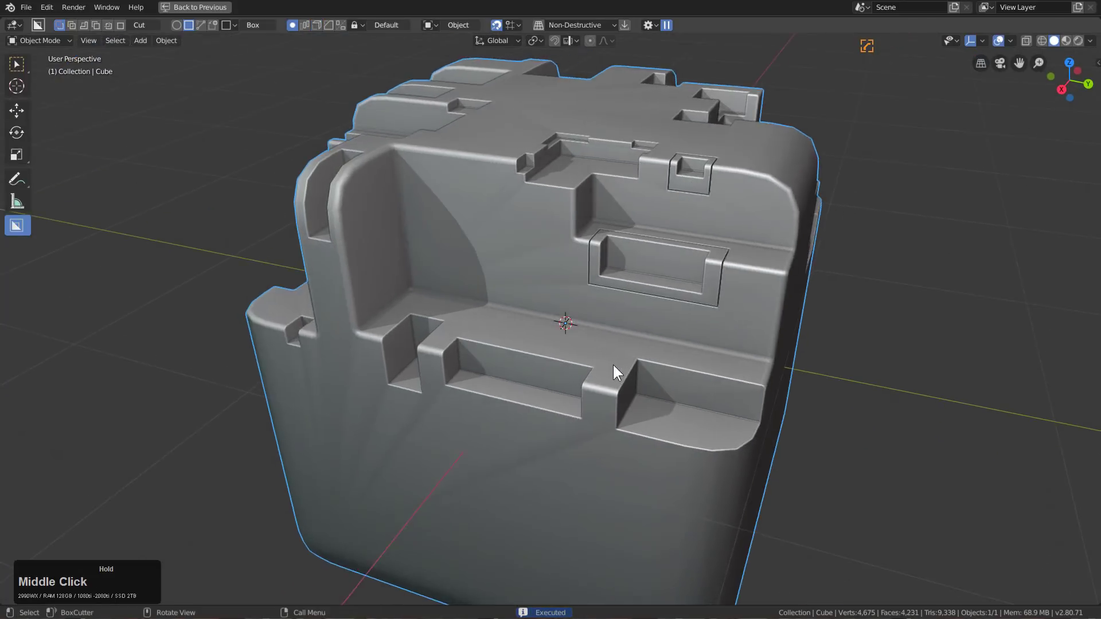
scroll(655, 364, "up", 2)
left_click(658, 364)
left_click_drag(668, 388, 849, 559)
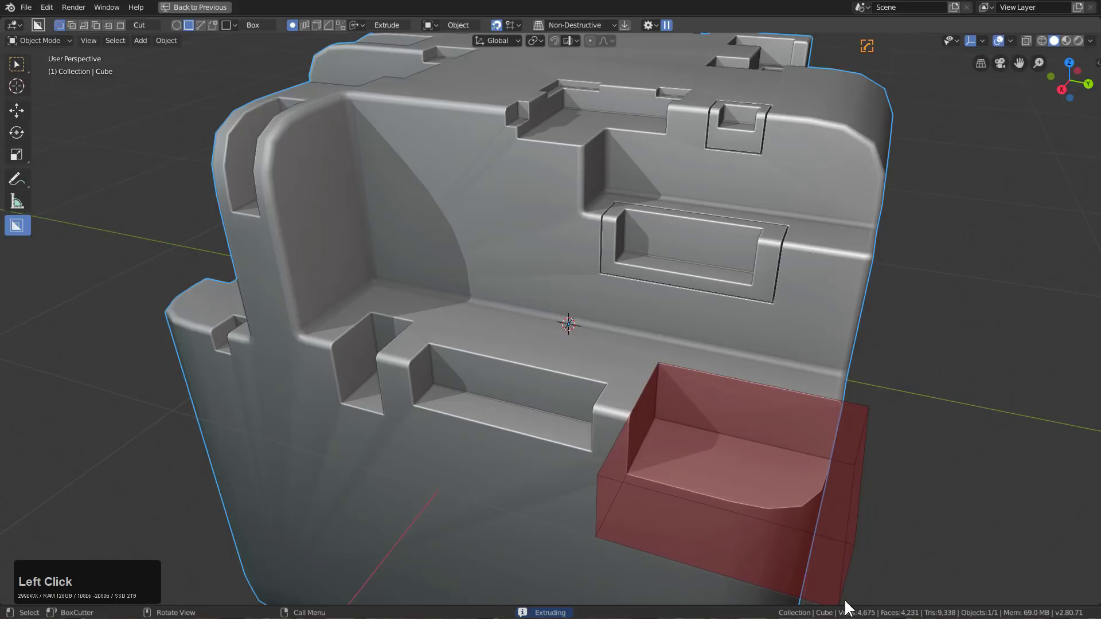
key("t")
left_click(844, 600)
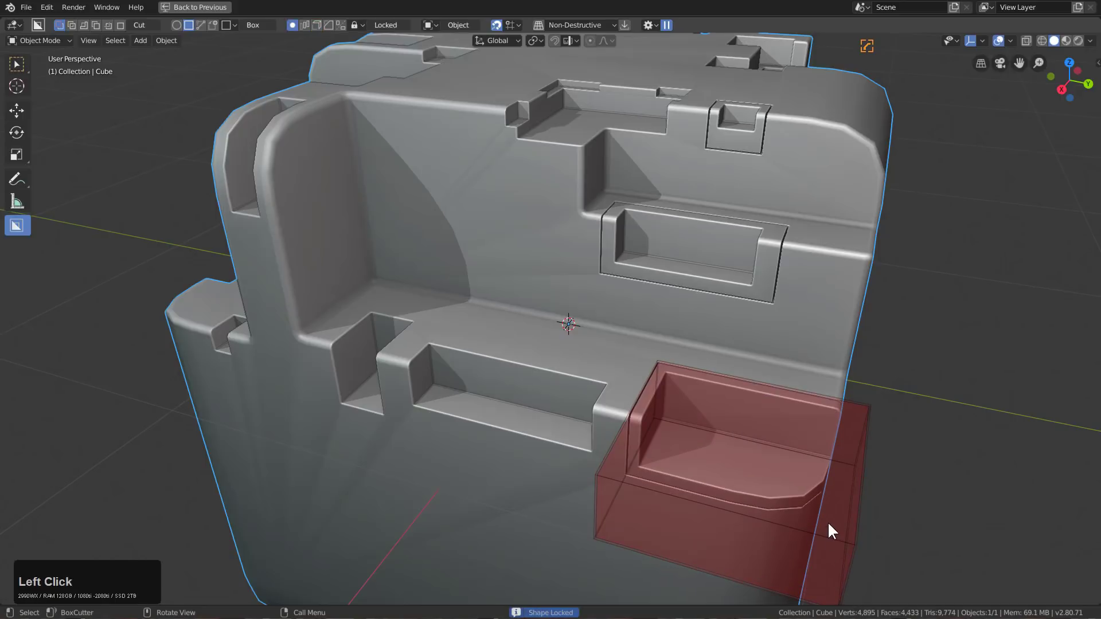
- Cut a thin solidified box groove around the long rectangular notch in the middle of the lower ledge
middle_click_drag(633, 409, 665, 406)
right_click(760, 380)
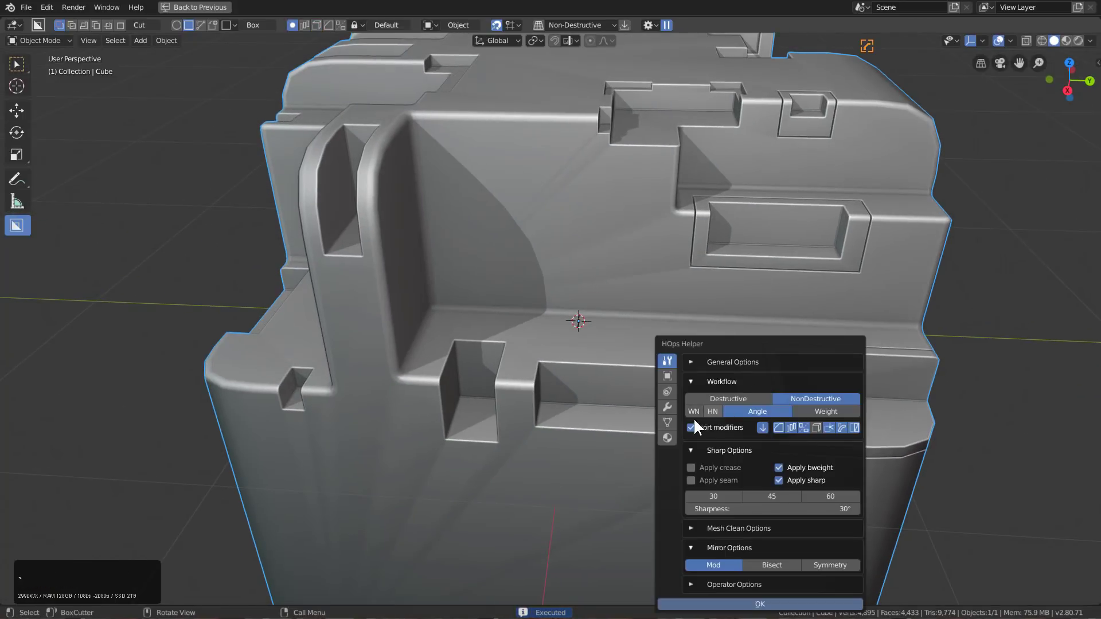
key("Escape")
mouse_move(528, 346)
left_mouse_down()
mouse_move(623, 436)
mouse_move(769, 465)
left_mouse_up()
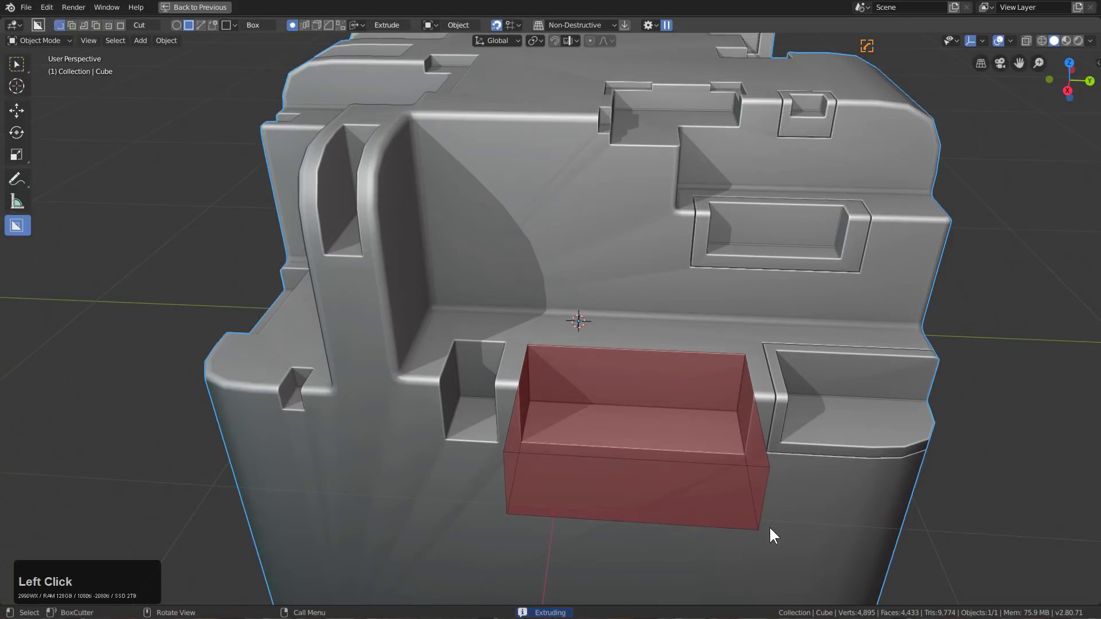
key("t")
left_click(769, 525)
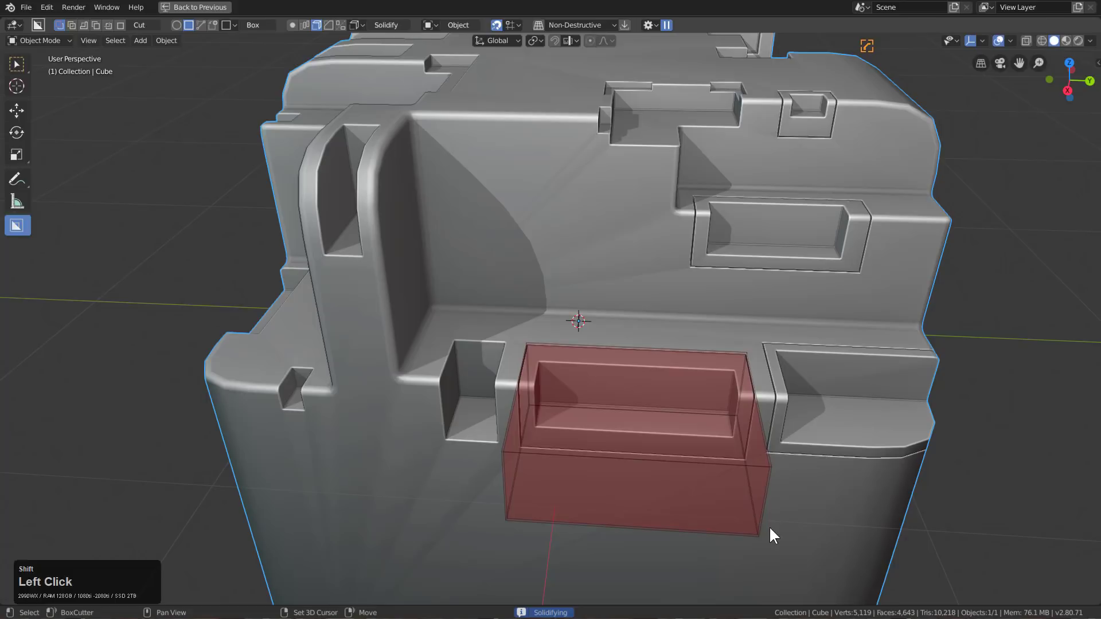
scroll(611, 407, "down", 3)
middle_click_drag(576, 394, 554, 307)
scroll(528, 253, "up", 3)
middle_click_drag(530, 258, 525, 174)
mouse_move(523, 120)
left_mouse_down()
mouse_move(581, 254)
mouse_move(681, 302)
mouse_move(672, 316)
mouse_move(685, 318)
left_mouse_up()
key("b")
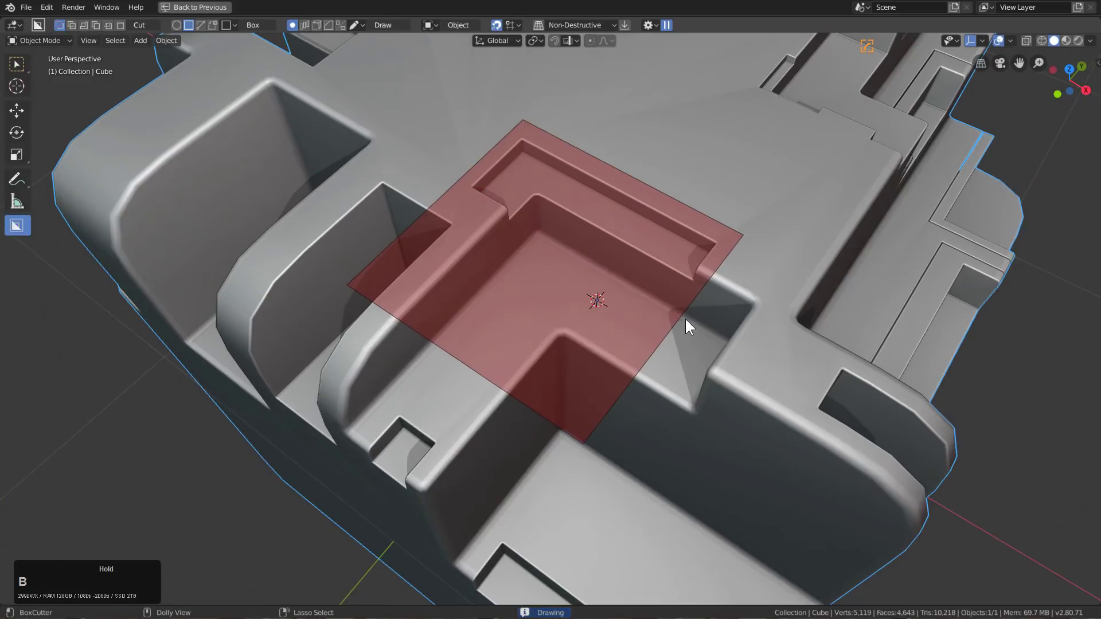
key("Escape")
key("Escape")
key("Escape")
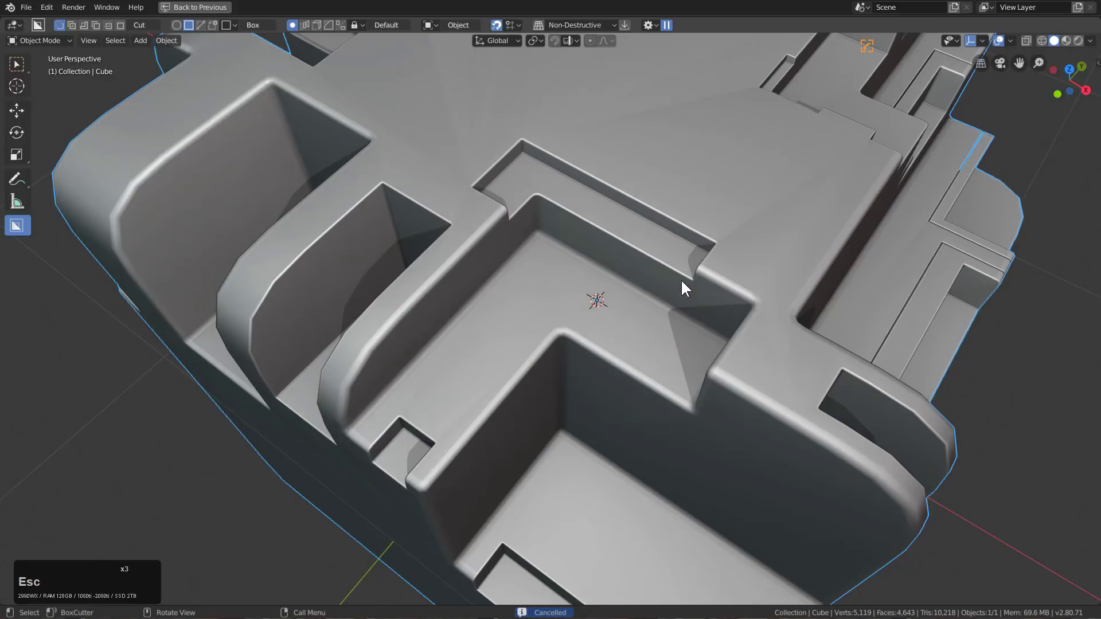
- Cut a thin solidified box groove around the long shallow recess at the back rim of the top face's opposite pocket
mouse_move(523, 123)
left_mouse_down()
mouse_move(628, 288)
mouse_move(694, 318)
mouse_move(676, 315)
mouse_move(678, 325)
left_mouse_up()
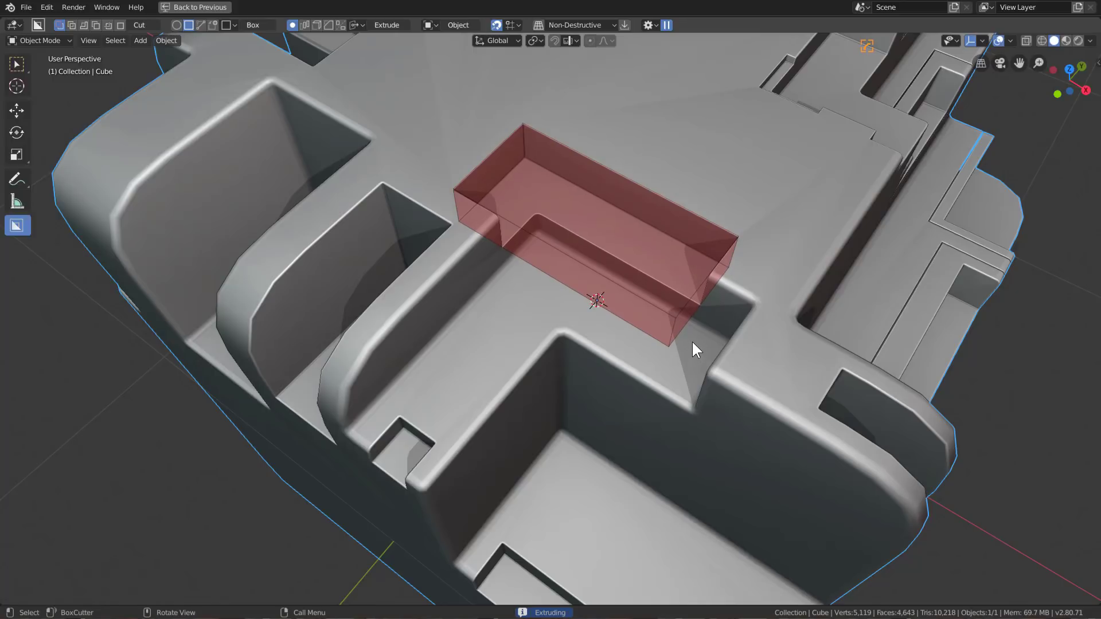
key("t")
left_click(692, 340)
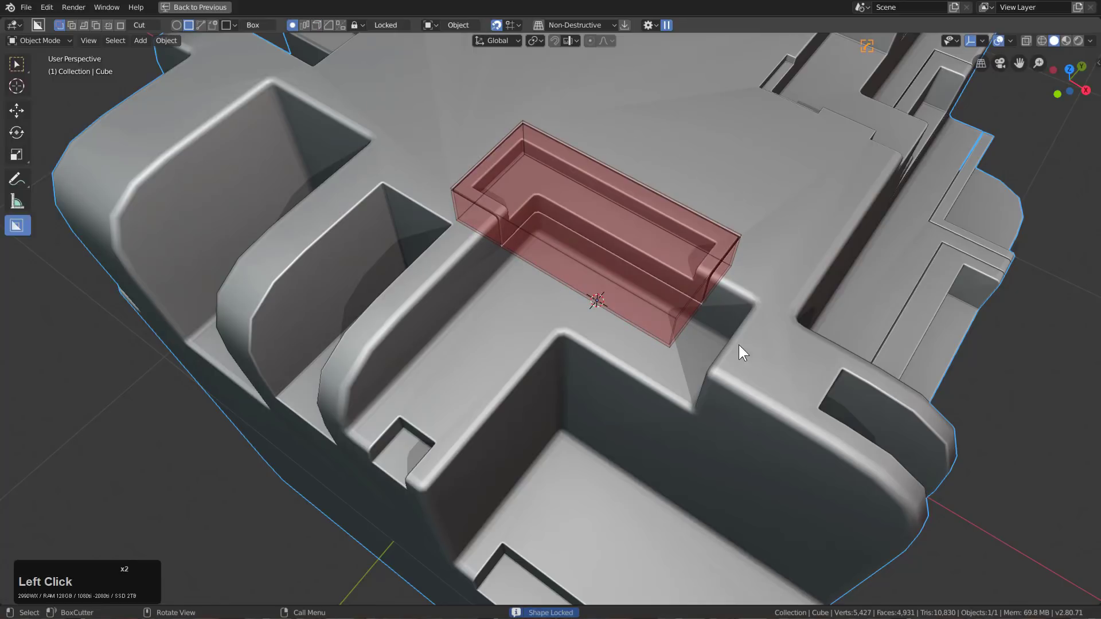
- Cut a thin solidified box groove around the large notched pocket on the top edge above the middle ledge
scroll(743, 349, "down", 2)
middle_click_drag(748, 353, 628, 339)
scroll(647, 338, "down", 1)
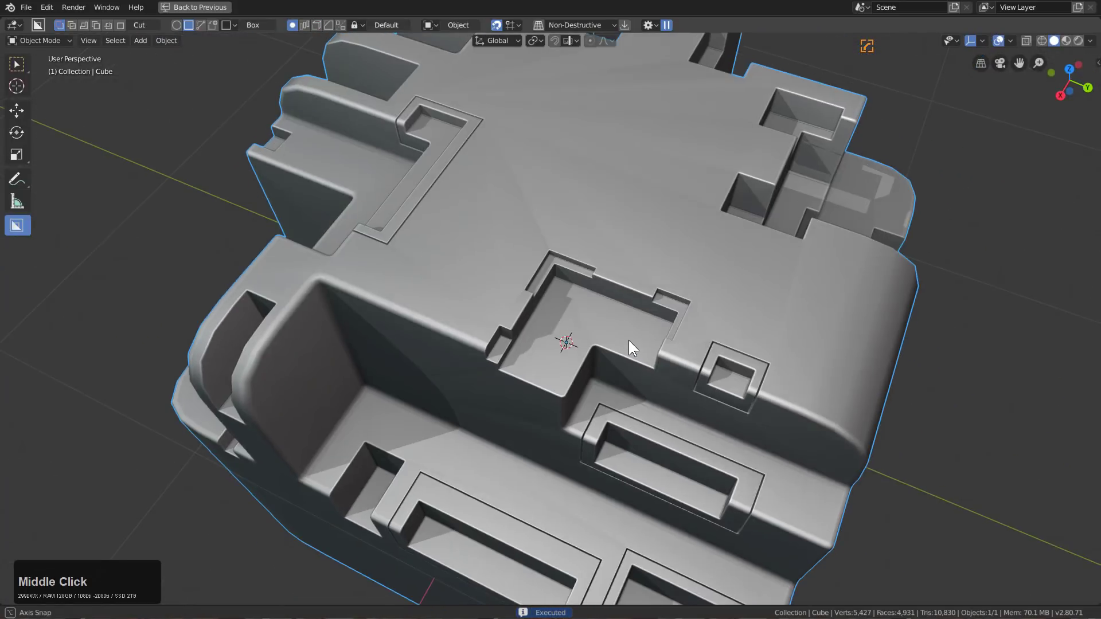
scroll(599, 287, "up", 3)
mouse_move(542, 163)
left_mouse_down()
mouse_move(574, 336)
mouse_move(682, 429)
mouse_move(687, 466)
left_mouse_up()
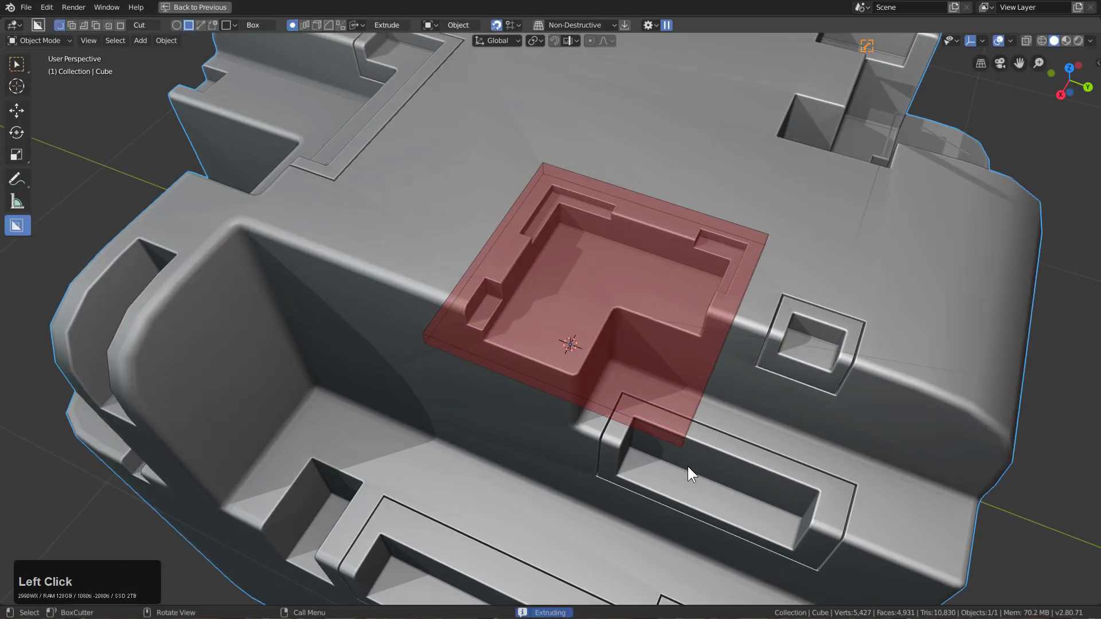
key("t")
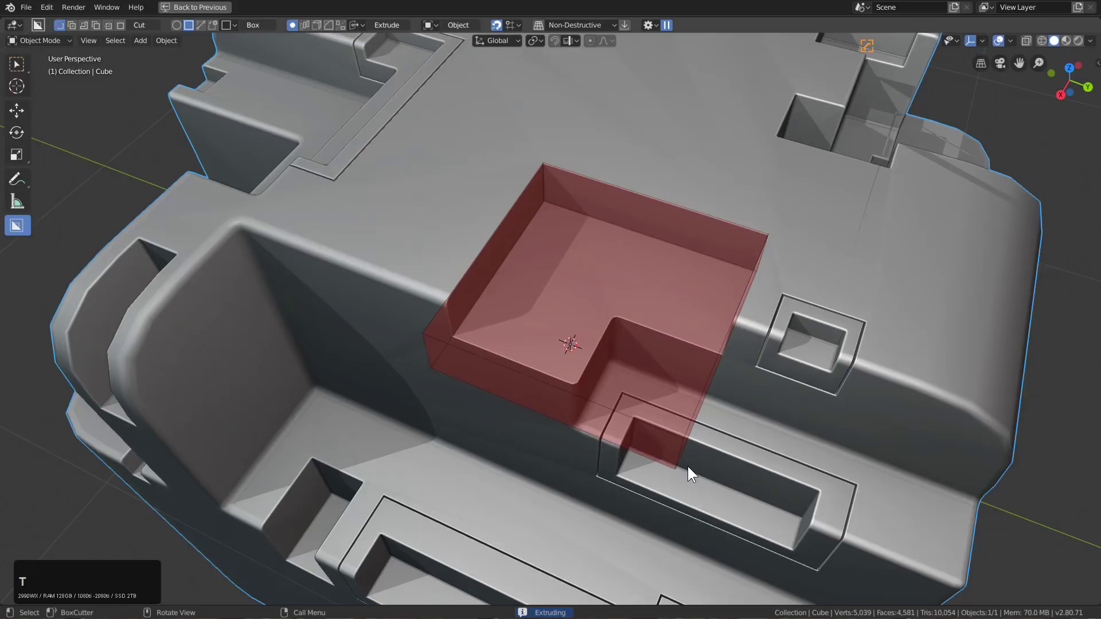
left_click(687, 466)
left_click(687, 466)
- Cut a small box notch across the back line of the groove around the small top-edge notch
middle_click_drag(655, 364, 590, 269)
key("ctrl+grave")
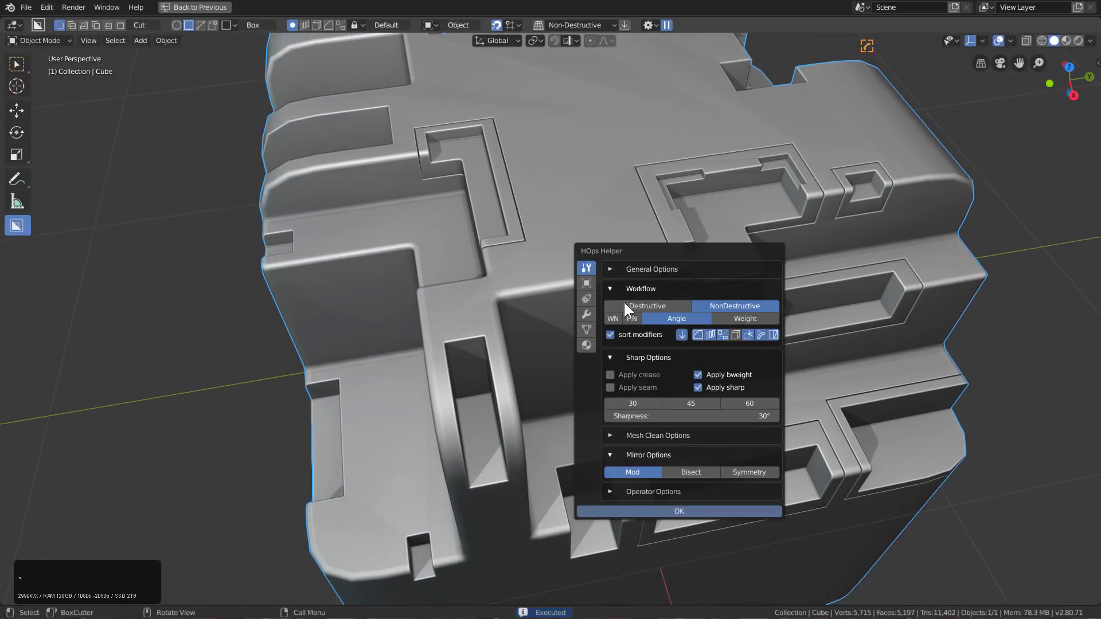
key("Escape")
scroll(724, 297, "up", 5)
middle_click_drag(725, 297, 695, 318)
scroll(693, 314, "down", 2)
scroll(668, 252, "down", 2)
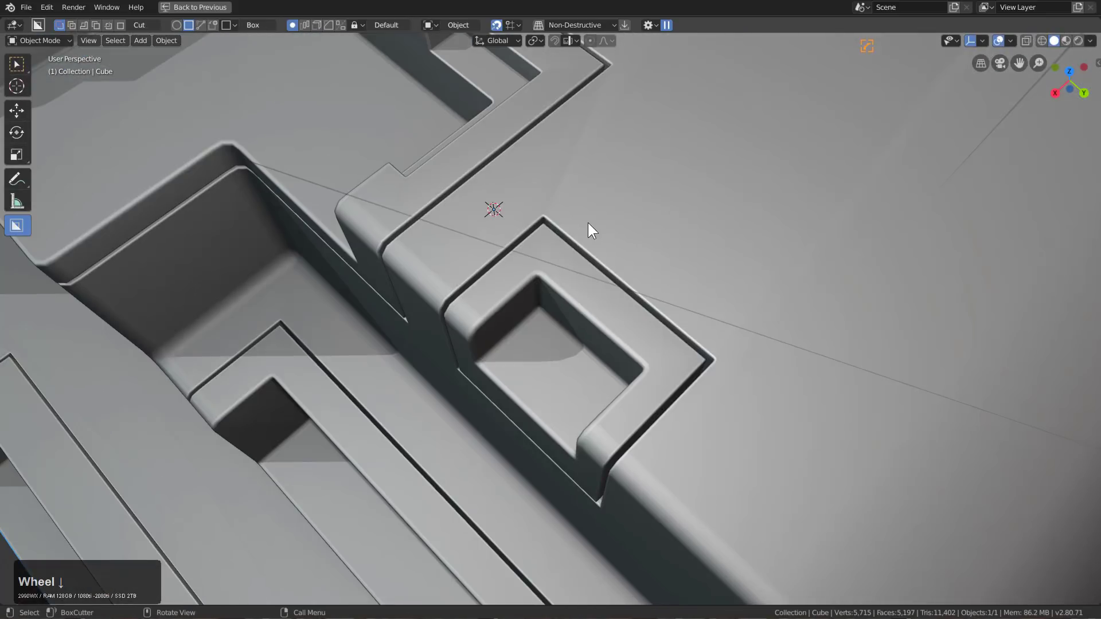
mouse_move(602, 235)
left_mouse_down()
mouse_move(659, 295)
mouse_move(649, 316)
left_mouse_up()
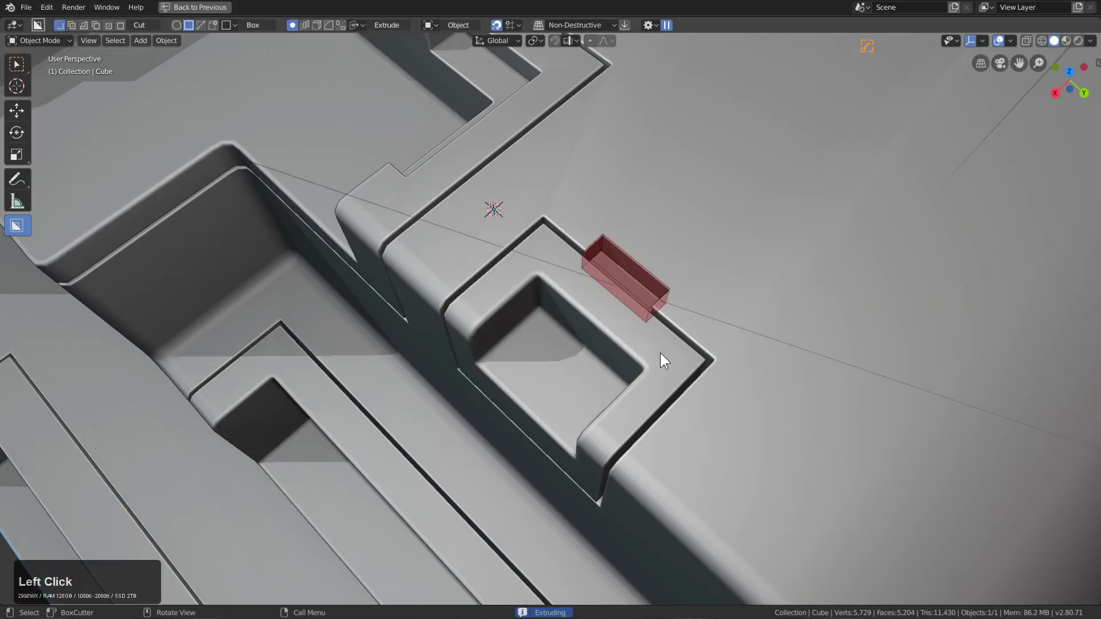
left_click(616, 282)
- Cut a long narrow box notch along the back line of the groove around the large top pocket
scroll(497, 221, "down", 1)
middle_click_drag(498, 222, 551, 274, "shift")
scroll(551, 274, "up", 2)
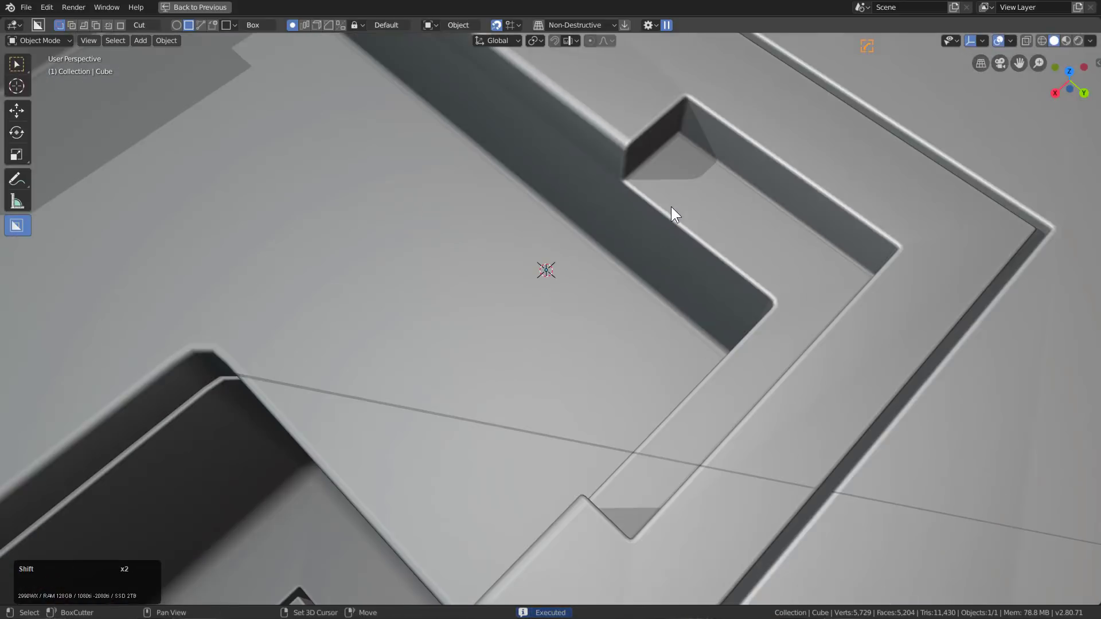
middle_click_drag(671, 207, 638, 235, "shift")
mouse_move(606, 207)
left_mouse_down()
mouse_move(791, 380)
mouse_move(790, 412)
left_mouse_up()
left_click(790, 415)
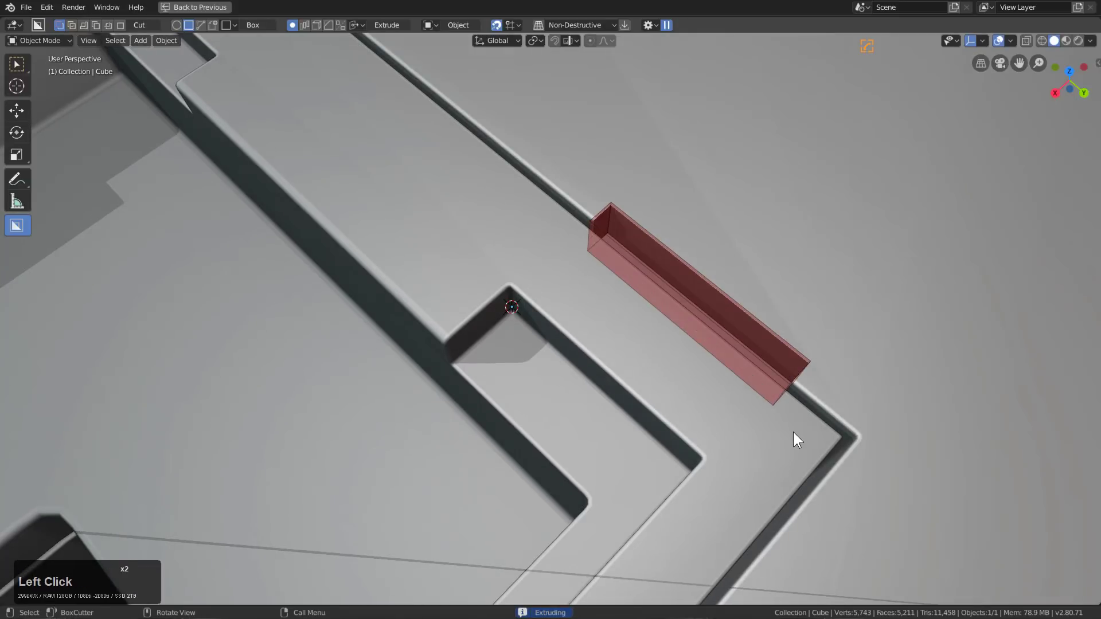
left_click(674, 80)
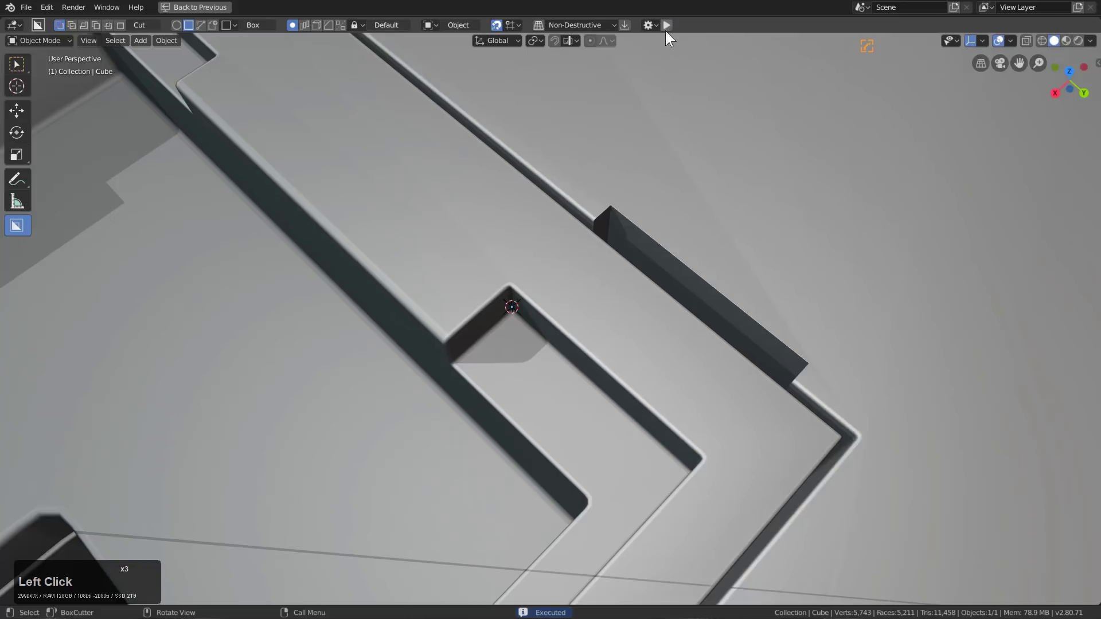
- Cut a short box notch across the side line of the large top pocket's groove, beside its small rim notches
scroll(473, 180, "down", 4)
mouse_move(472, 180)
middle_mouse_down("shift")
mouse_move(623, 222)
mouse_move(593, 218)
middle_mouse_up("shift")
left_click_drag(593, 217, 524, 304)
left_click(514, 349)
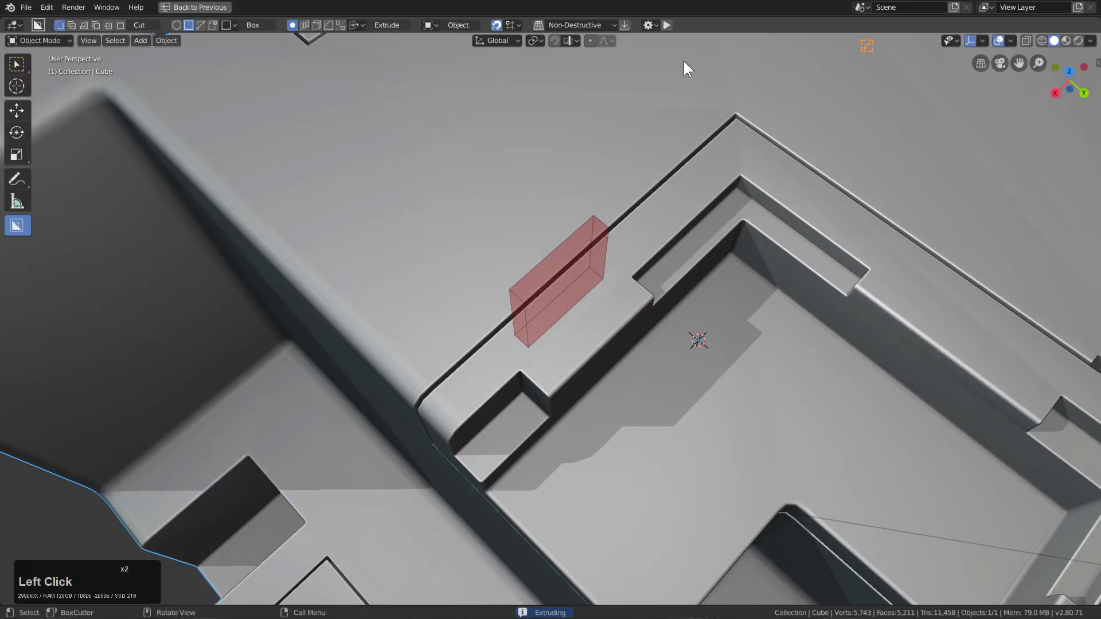
- Try a small box notch in the front rim of the large top pocket, and undo the cut
middle_click_drag(535, 266, 617, 369)
scroll(663, 352, "up", 3)
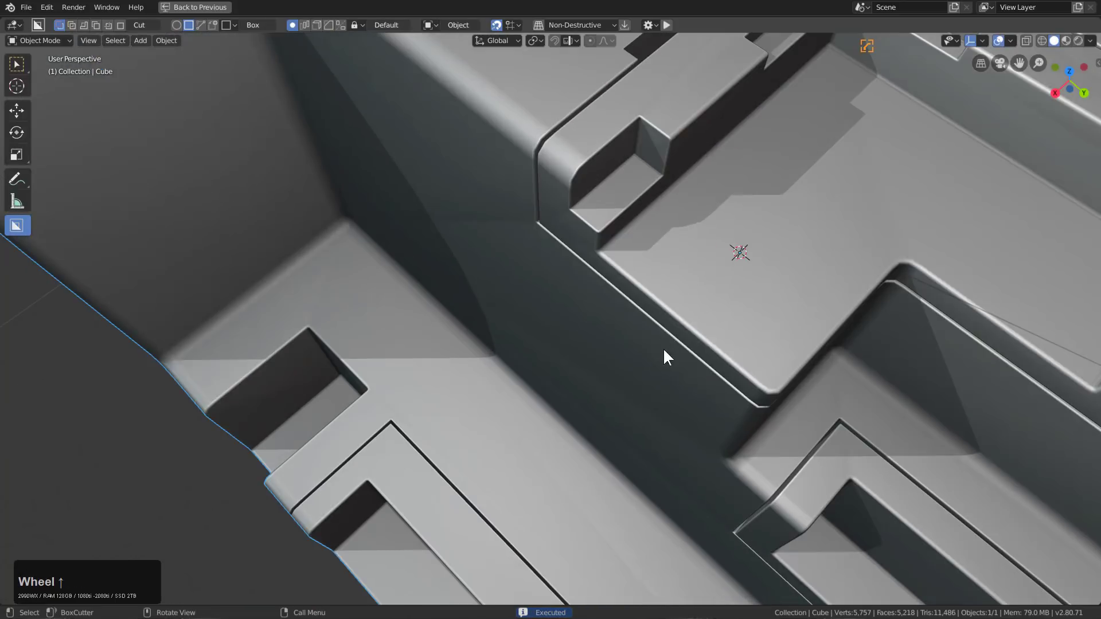
left_click_drag(672, 296, 679, 352)
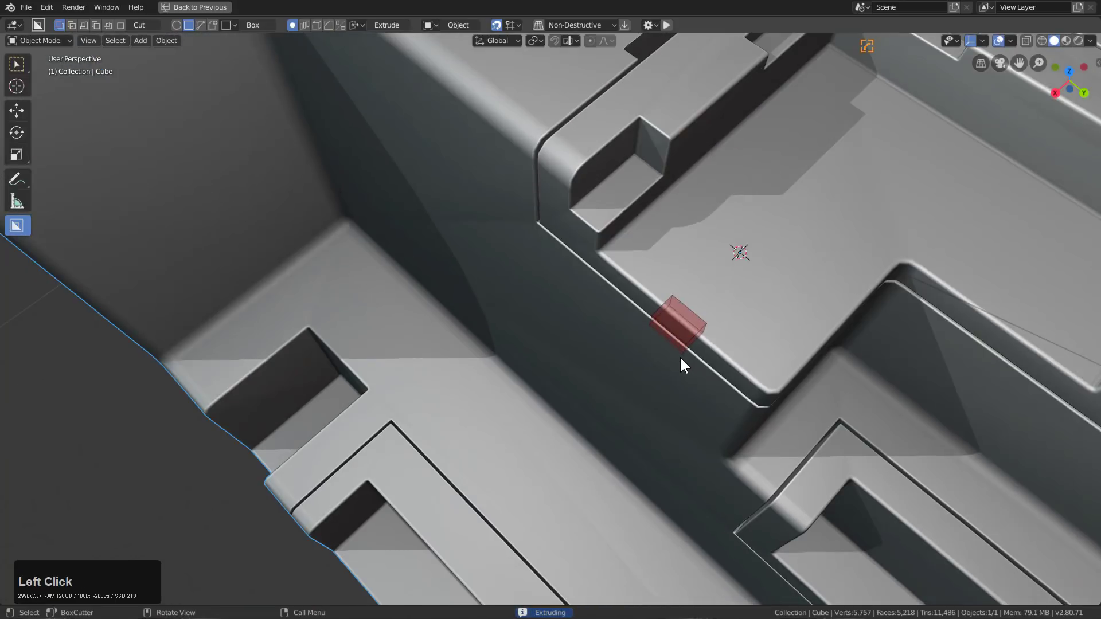
left_click(680, 355)
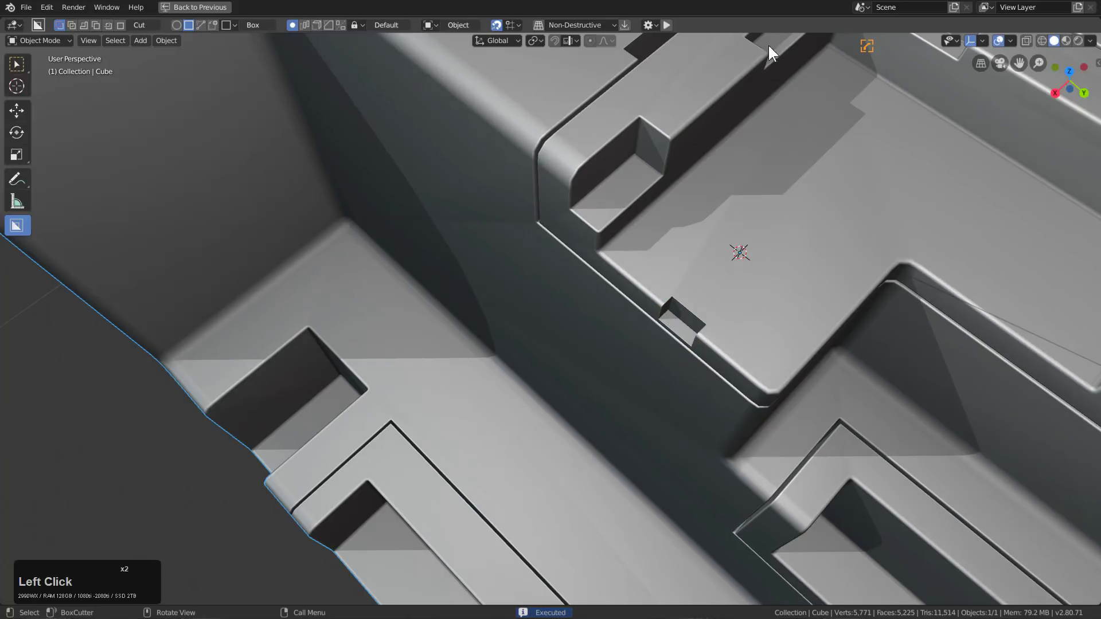
middle_click_drag(768, 175, 761, 290)
key("ctrl+z")
- Cut a wider, shallow box notch into the front rim of the large top pocket
left_click_drag(681, 341, 738, 417)
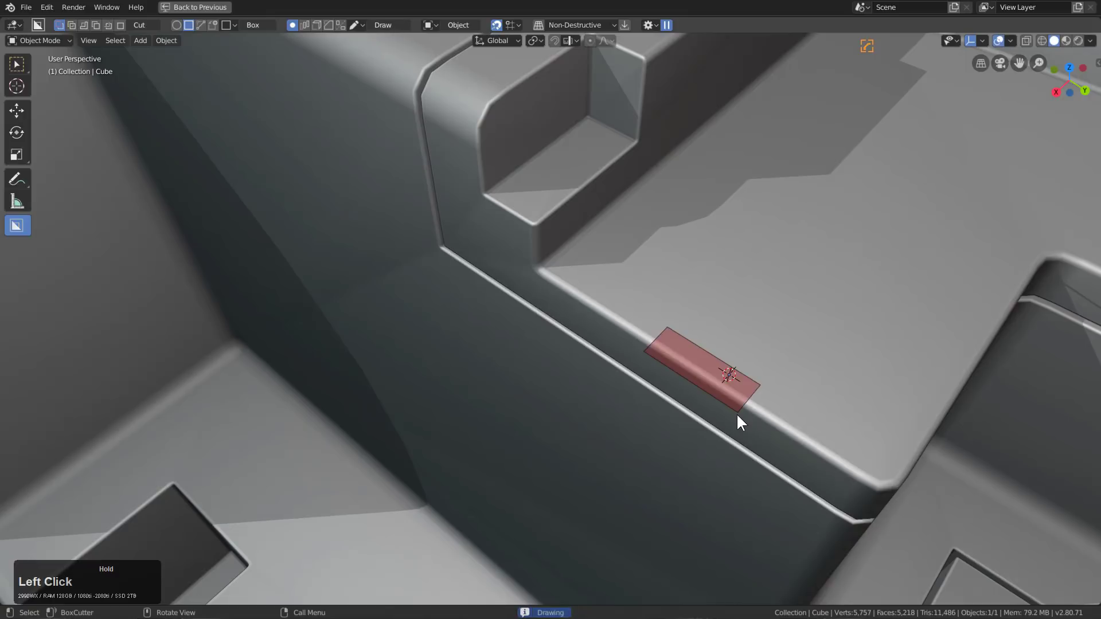
scroll(758, 405, "down", 2)
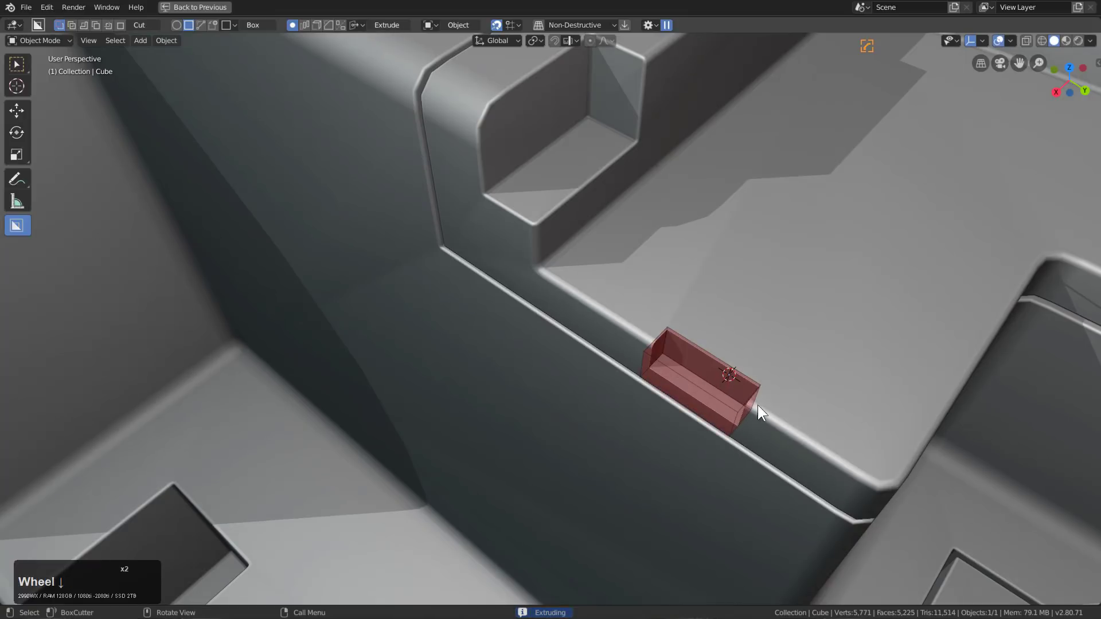
left_click(767, 381)
- Cut a small box notch into the end rim of the middle ledge's wide notch, inside its surrounding groove
scroll(792, 385, "down", 4)
middle_click_drag(792, 385, 720, 312, "shift")
scroll(762, 350, "up", 2)
scroll(720, 312, "up", 1)
scroll(737, 320, "up", 2)
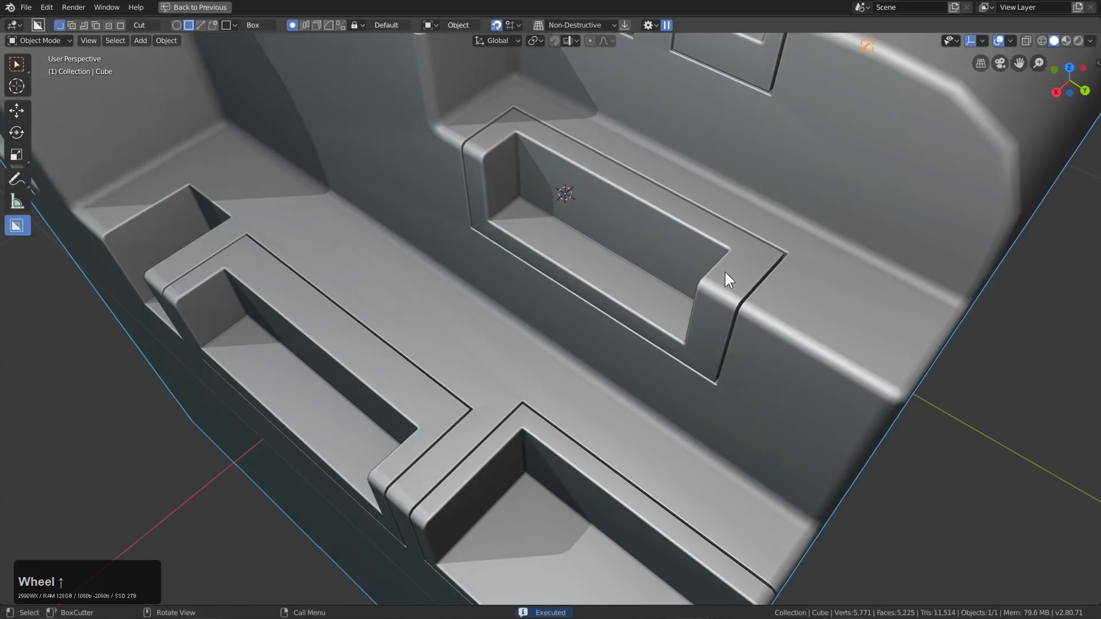
left_click_drag(725, 273, 711, 306)
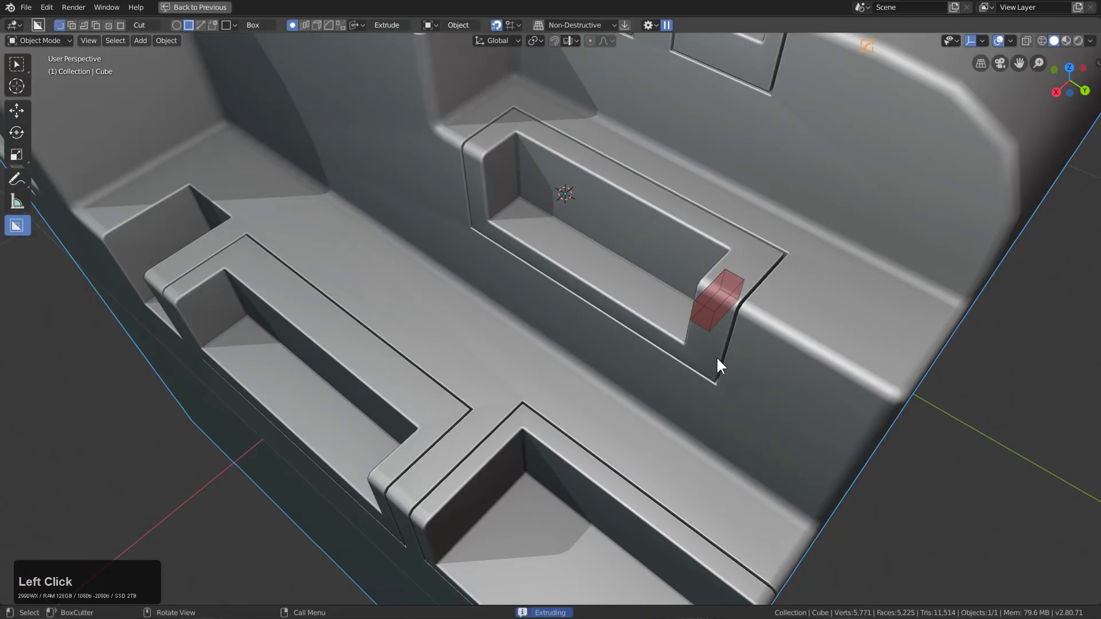
left_click(731, 327)
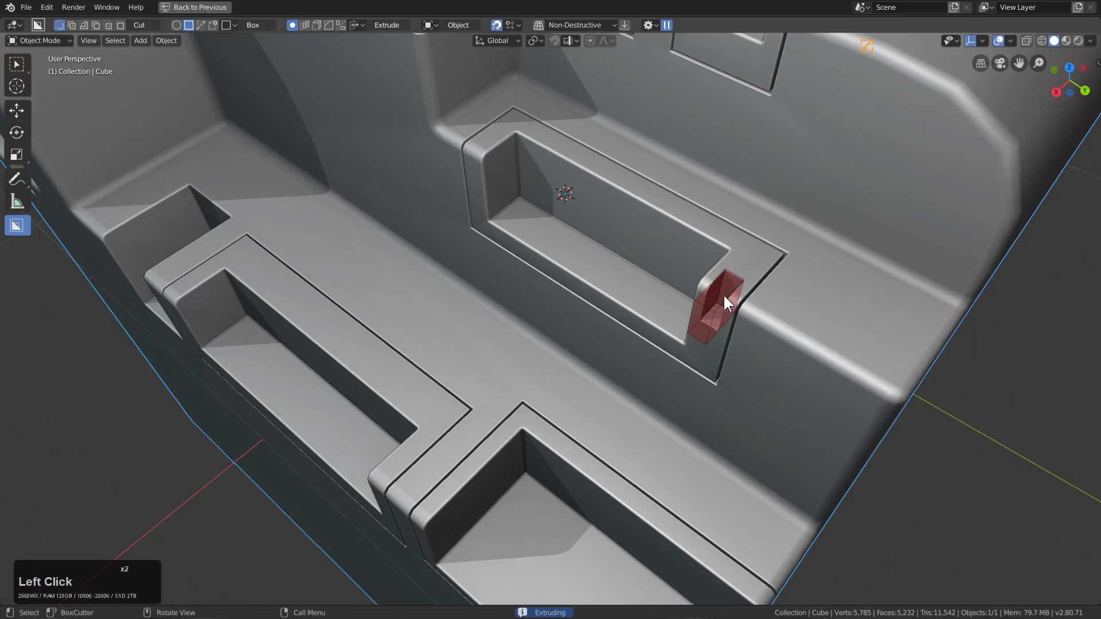
left_click(618, 302)
- Add a new Hard Ops bevel modifier with a 60-degree angle to the cube and set its width to 0.002
scroll(707, 274, "down", 2)
middle_click_drag(707, 274, 648, 293, "shift")
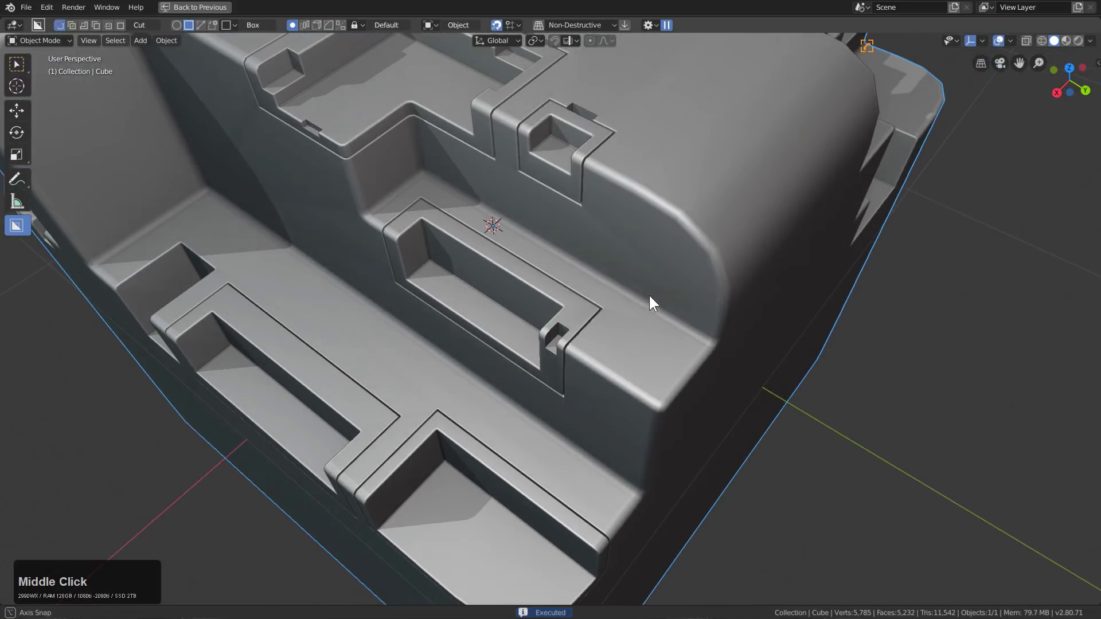
scroll(706, 336, "up", 4)
key("q")
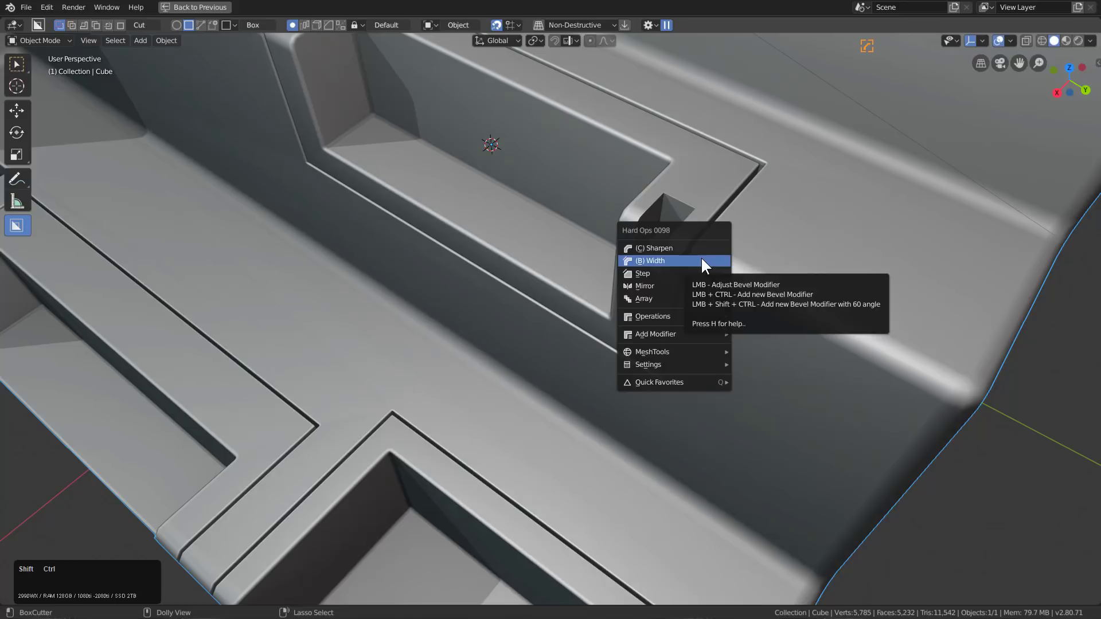
left_click(702, 261)
key("shift")
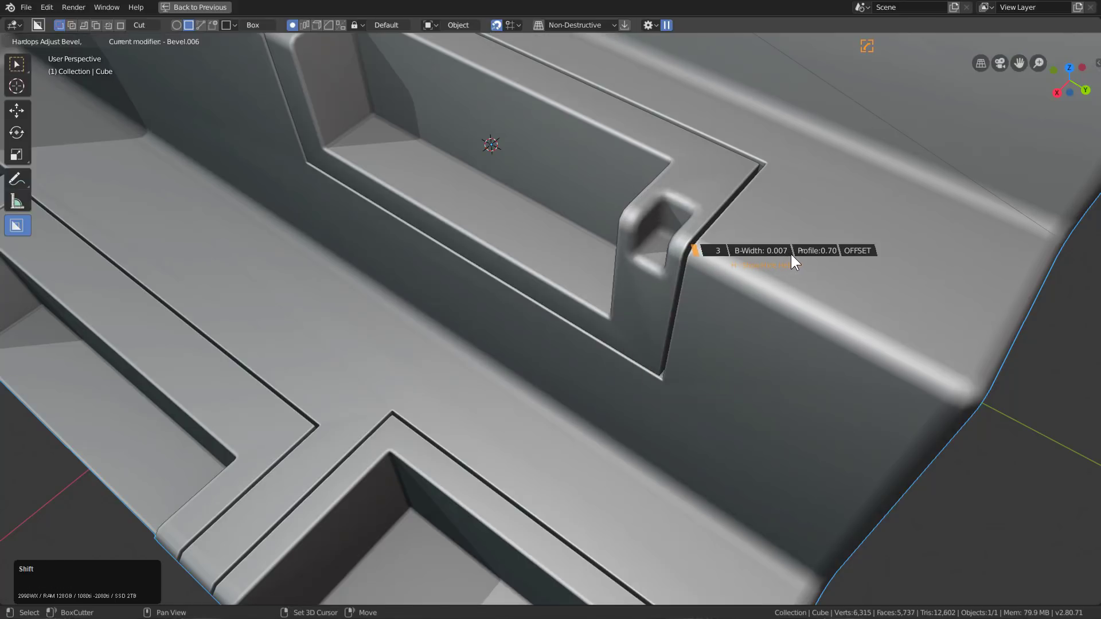
left_click(814, 252)
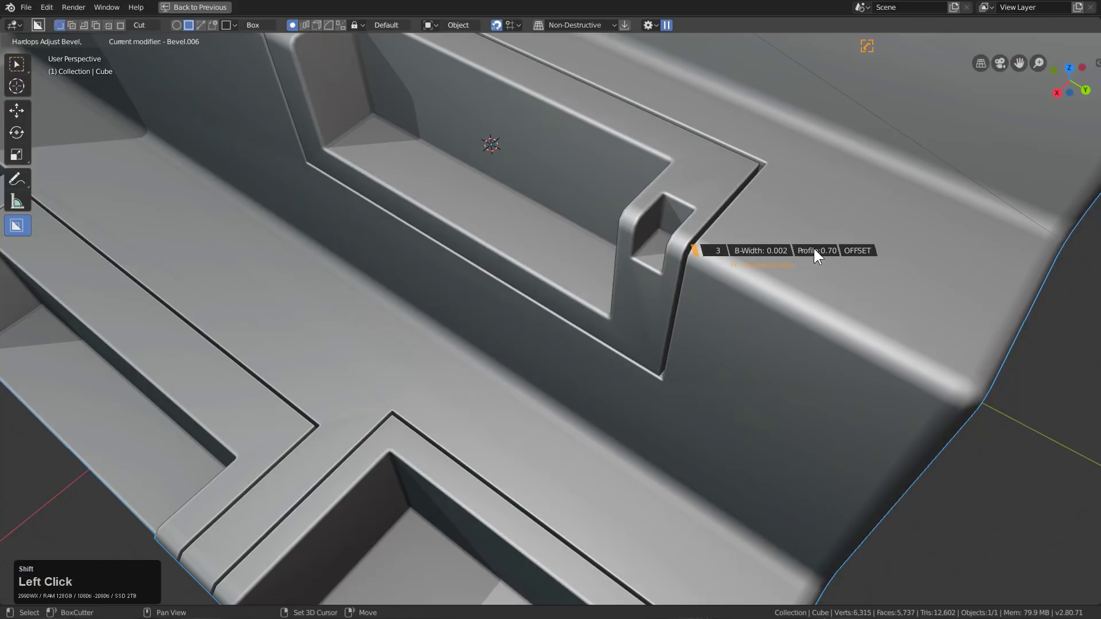
key("ctrl+grave")
key("Escape")
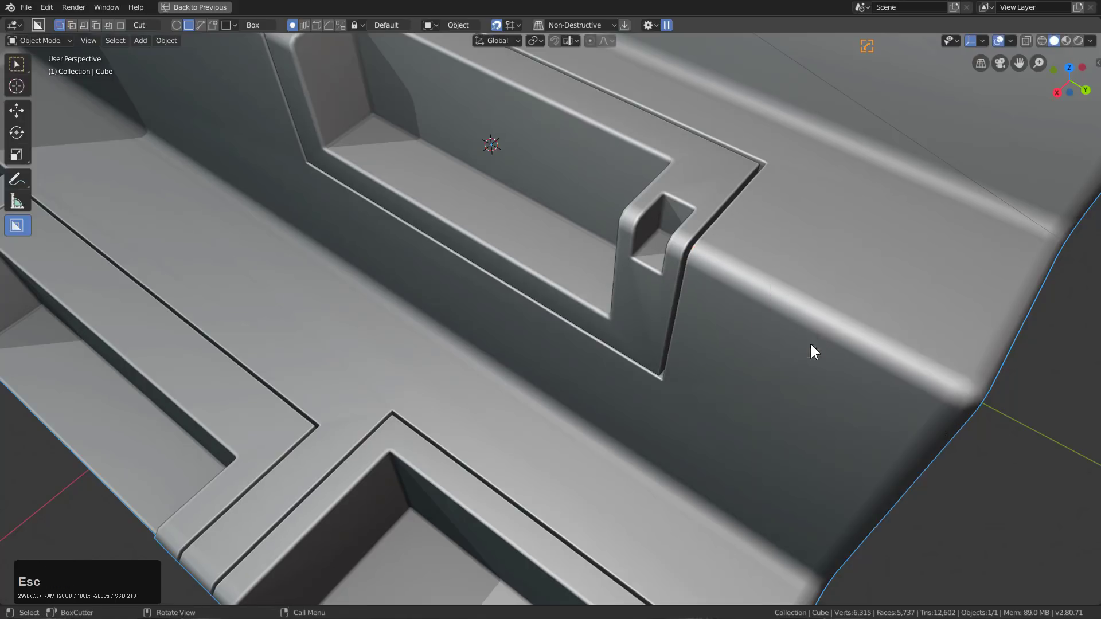
- Cut a small box notch with beveled, rounded corners into the outer end of the middle ledge's edge
scroll(721, 297, "down", 2)
mouse_move(708, 316)
left_mouse_down()
mouse_move(700, 380)
mouse_move(710, 387)
left_mouse_up()
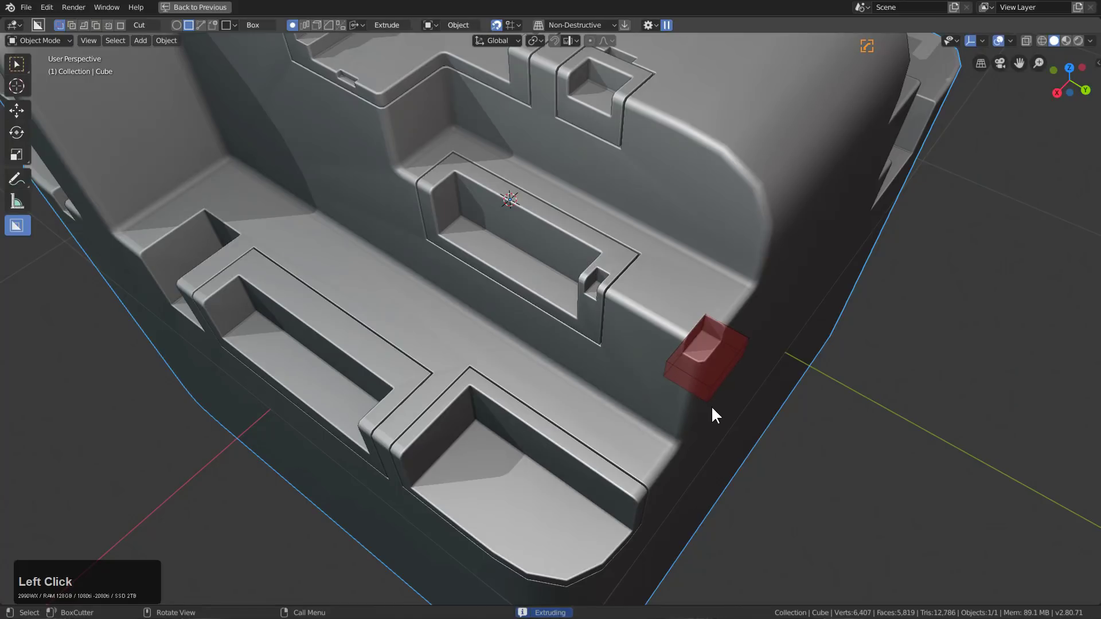
key("b")
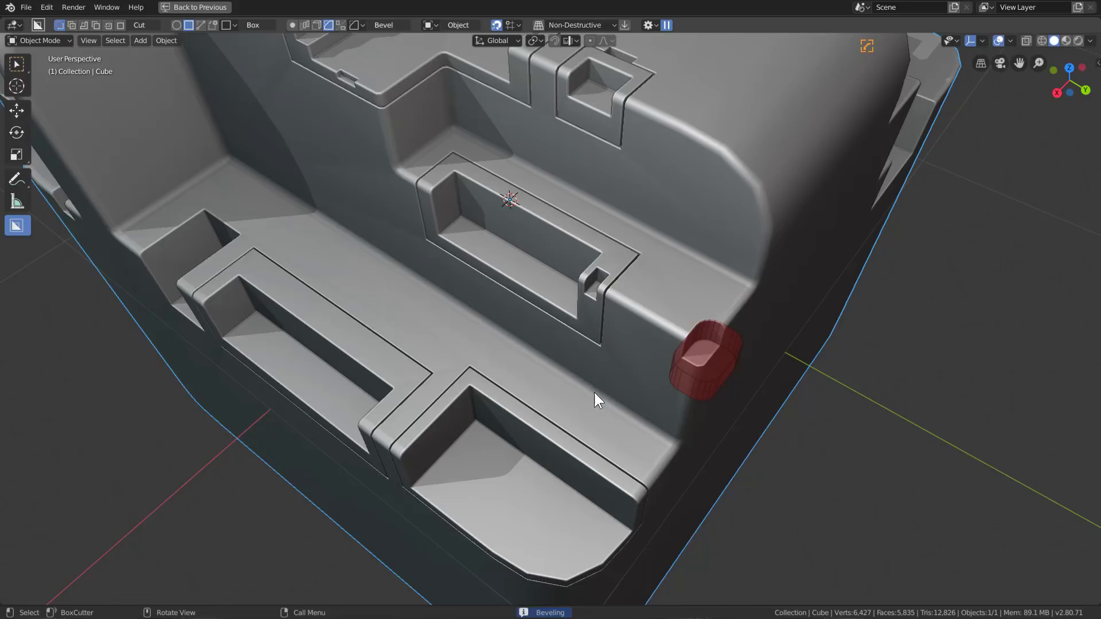
left_click(499, 370)
scroll(570, 285, "down", 5)
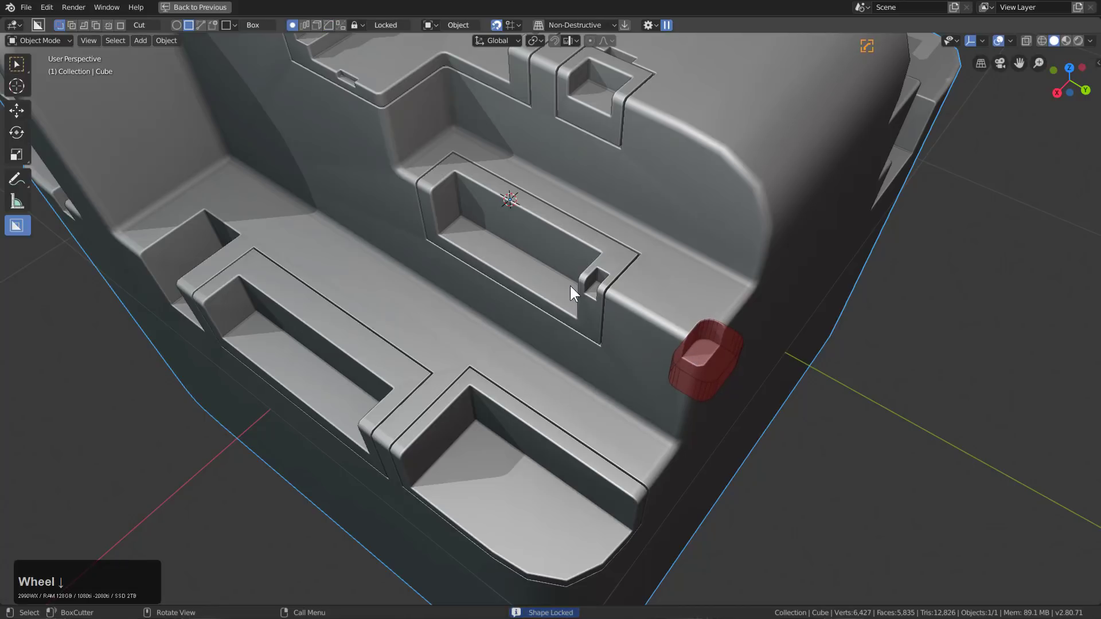
- Cut a box notch with beveled, rounded corners into the top rim of the tall wall between the fin and the large top pocket
mouse_move(570, 281)
middle_mouse_down()
mouse_move(648, 279)
mouse_move(414, 269)
middle_mouse_up()
scroll(331, 214, "up", 3)
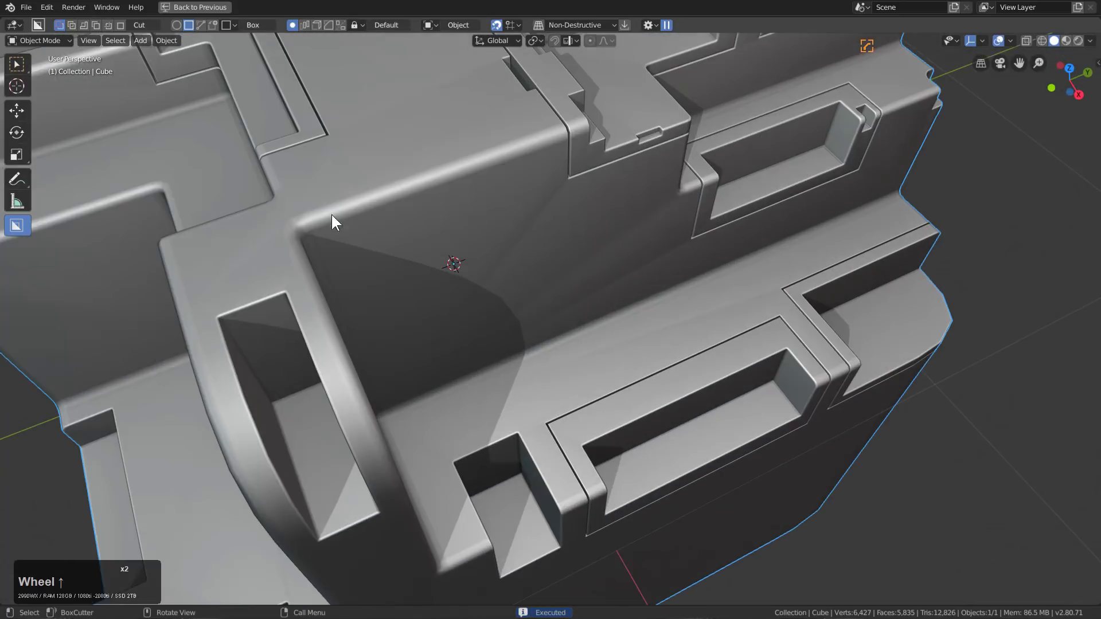
left_click(359, 176)
mouse_move(462, 194)
left_mouse_down()
mouse_move(477, 197)
mouse_move(488, 248)
left_mouse_up()
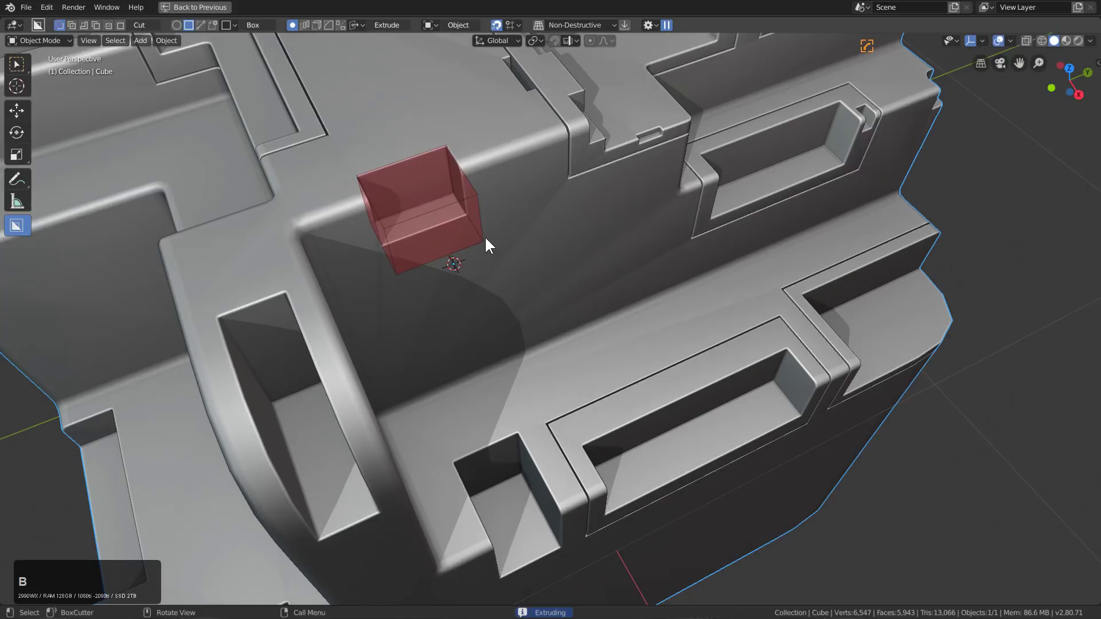
key("b")
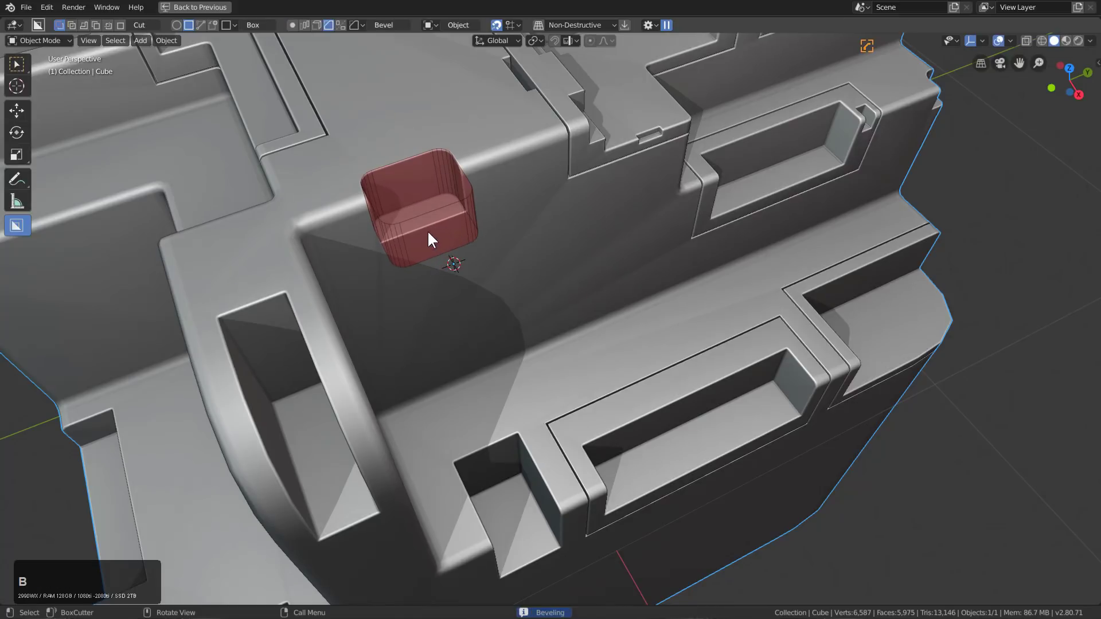
left_click(423, 235)
scroll(523, 258, "down", 3)
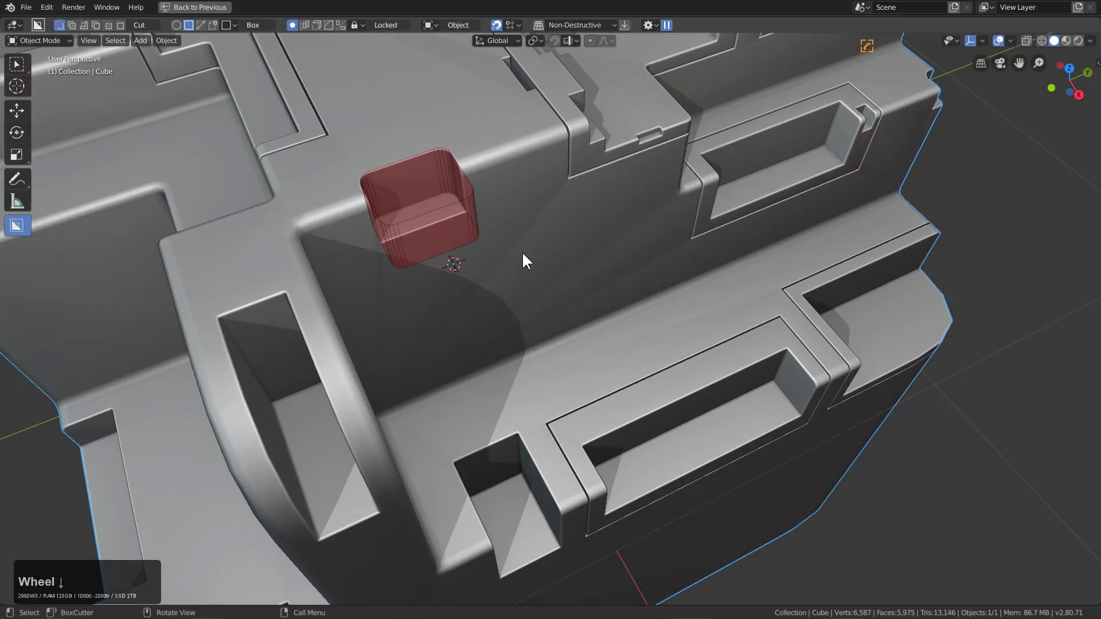
- Cut a larger box recess with rounded corners around the small notch in the low side ledge's front edge
middle_click_drag(534, 307, 454, 423, "shift")
scroll(443, 404, "up", 3)
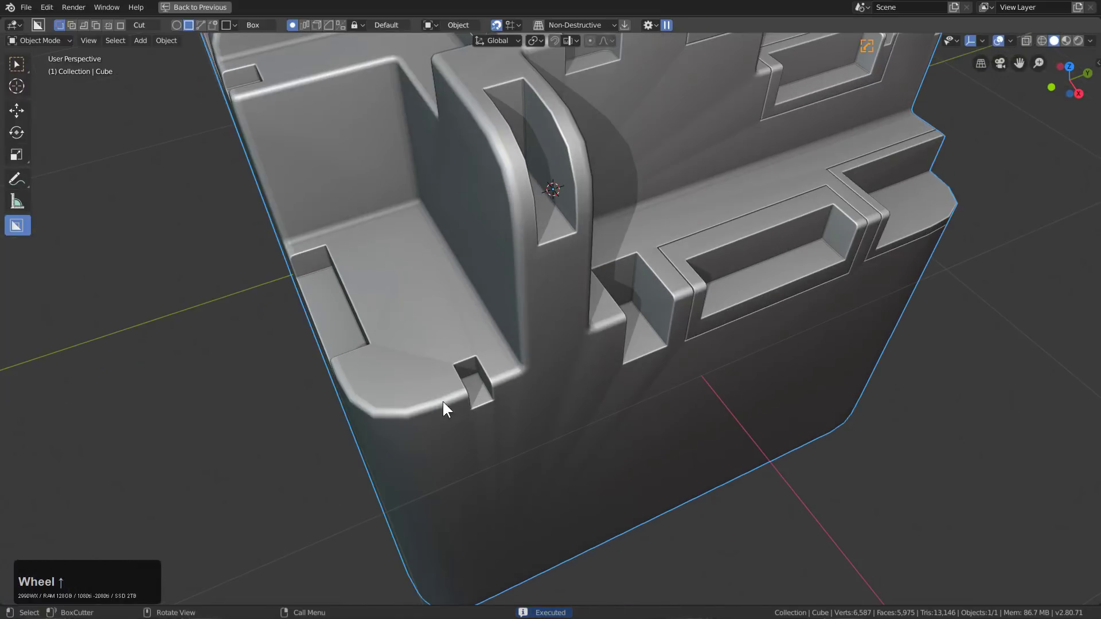
mouse_move(431, 359)
left_mouse_down()
mouse_move(513, 417)
mouse_move(526, 414)
mouse_move(530, 431)
left_mouse_up()
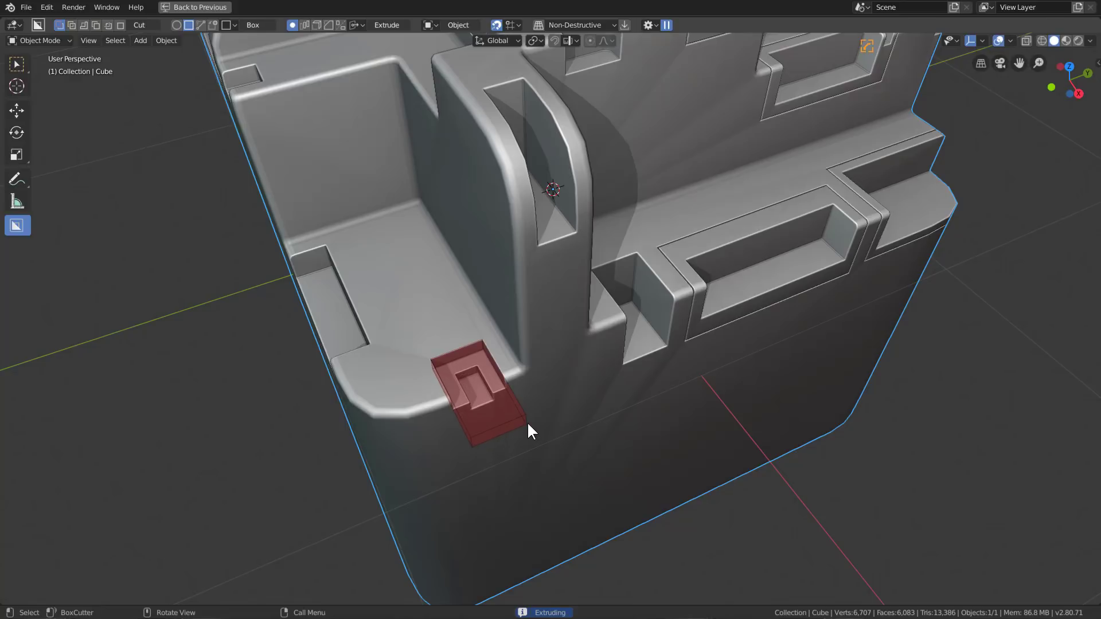
key("b")
left_click(525, 419)
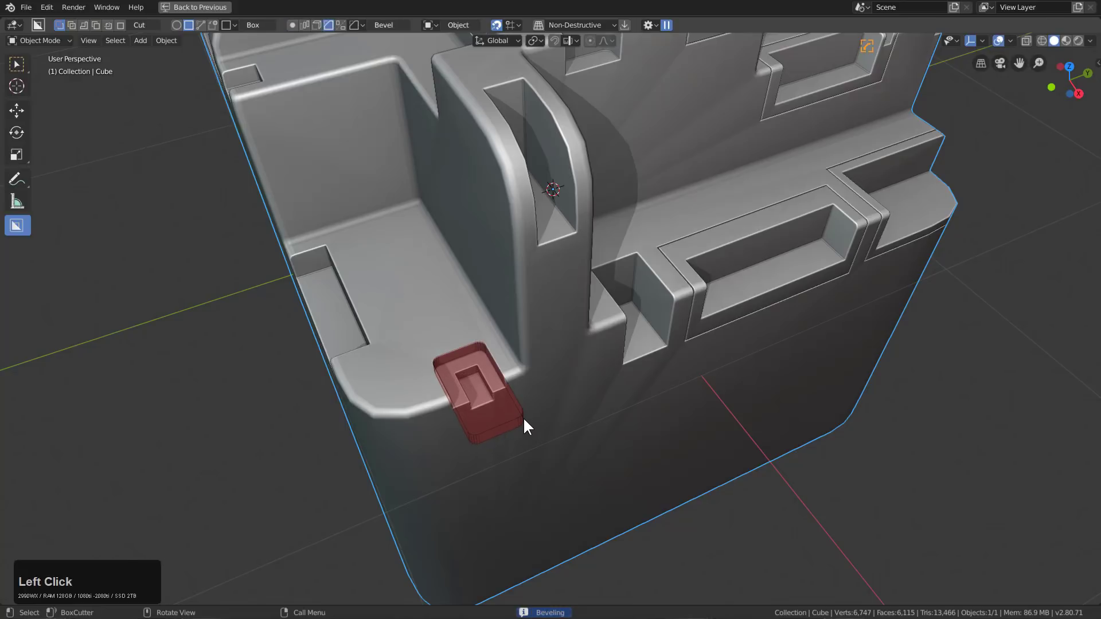
left_click(522, 418)
- Cut a larger round-cornered box recess around the square notch beside the long pocket on the lowest ledge
middle_click_drag(617, 311, 540, 320)
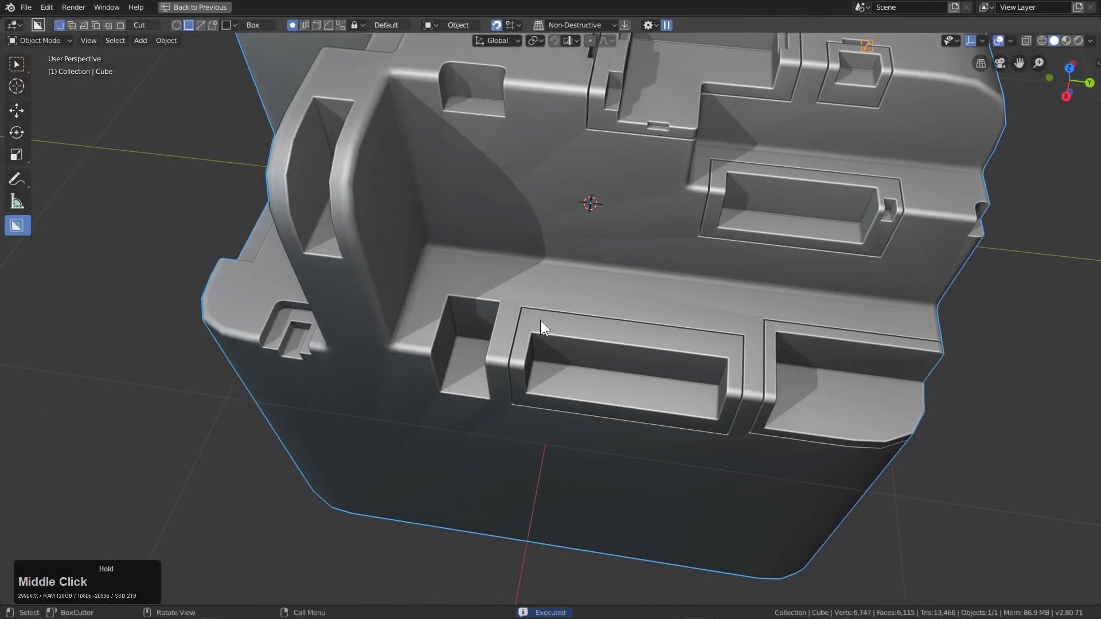
left_click(463, 333)
mouse_move(463, 333)
left_mouse_down()
mouse_move(499, 384)
mouse_move(492, 398)
left_mouse_up()
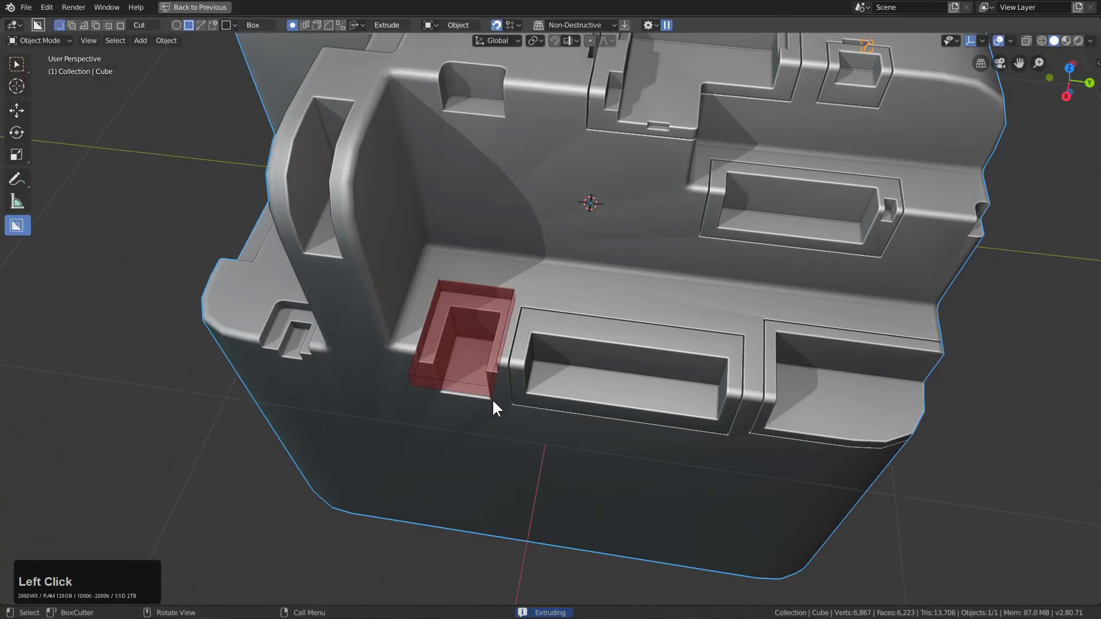
left_click(492, 398)
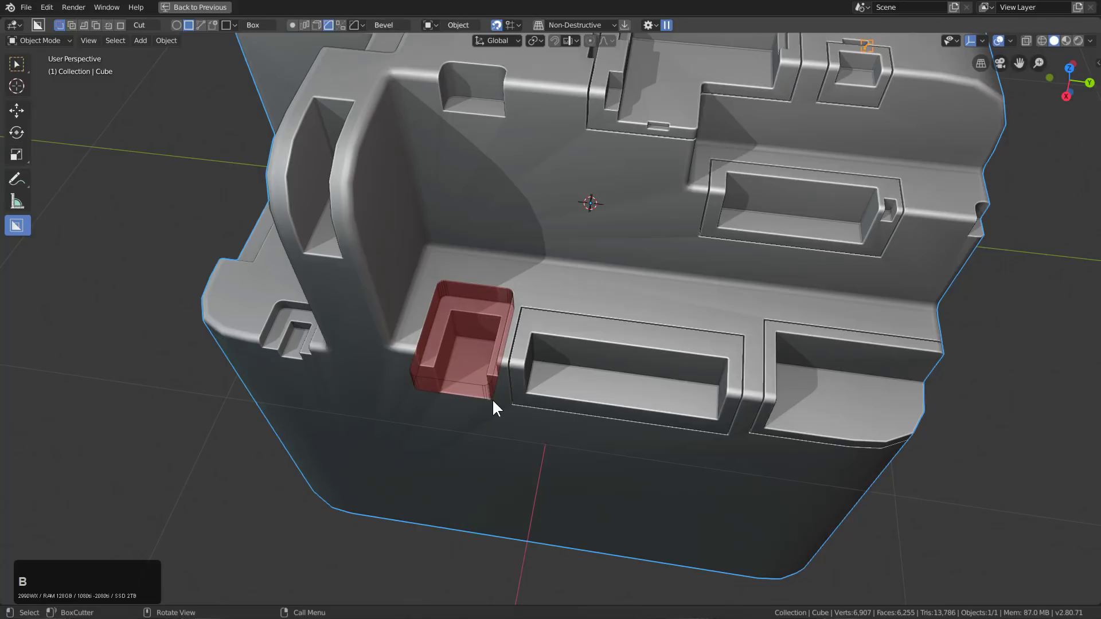
left_click(495, 366)
scroll(634, 353, "down", 2)
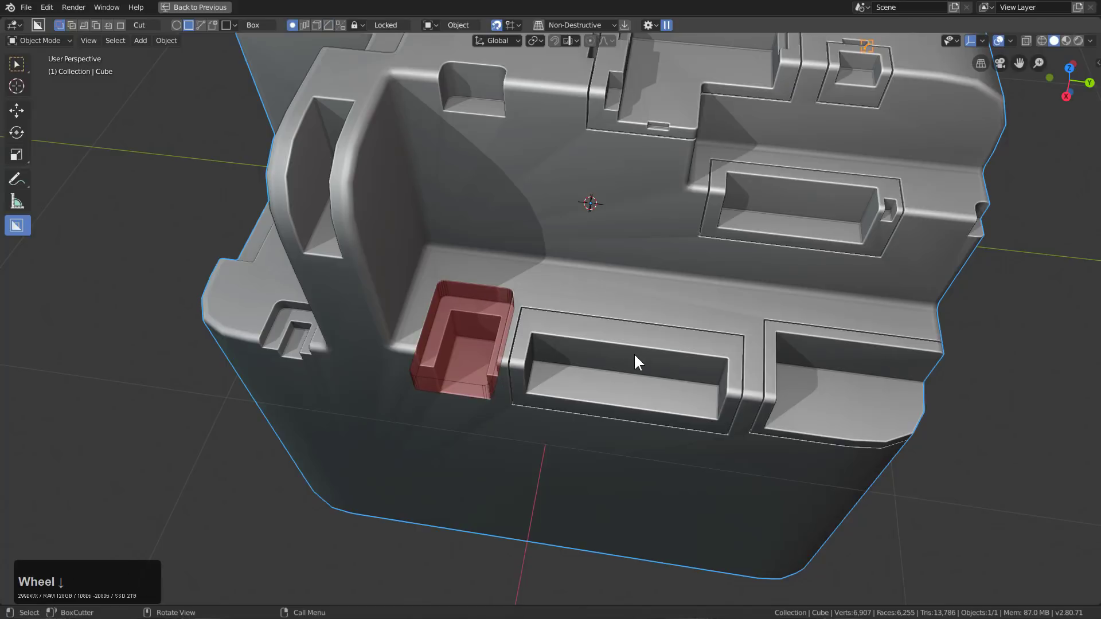
- Cut a thin box slot along the groove behind the rounded corner pocket of the lowest ledge
middle_click_drag(669, 342, 631, 341)
middle_click_drag(631, 340, 641, 348, "shift")
scroll(642, 353, "up", 5)
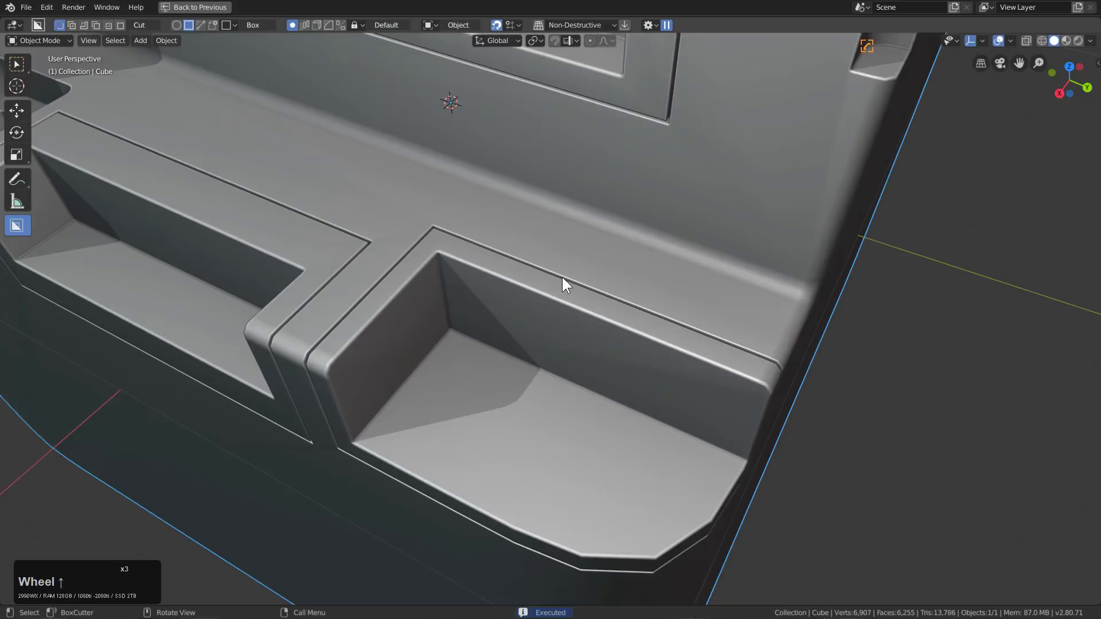
left_click(566, 274)
left_click_drag(660, 318, 662, 318)
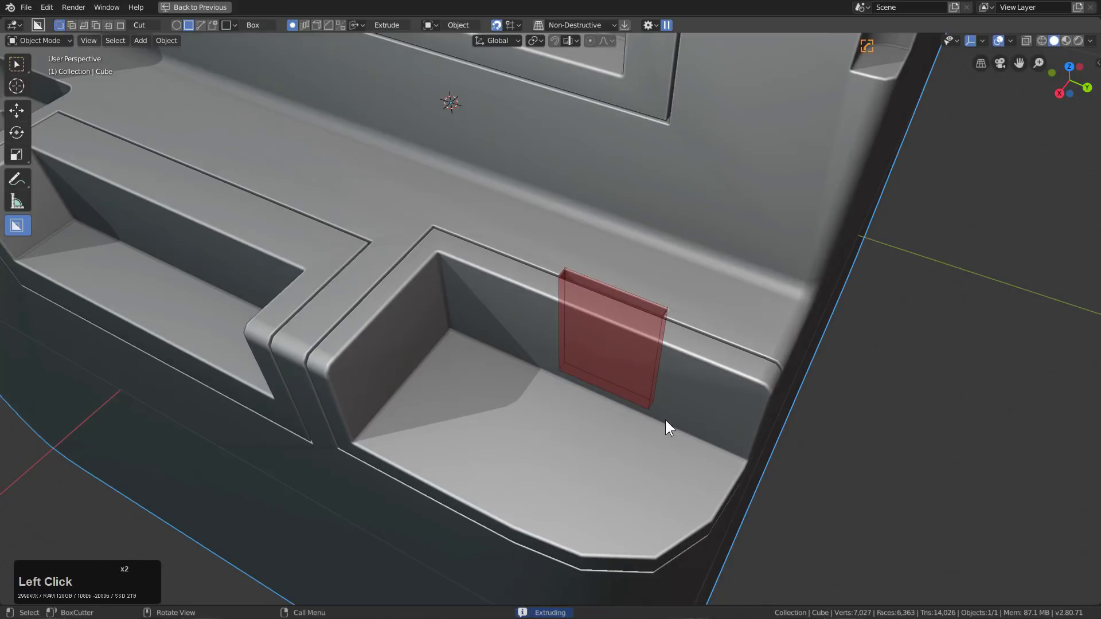
scroll(590, 338, "down", 2)
left_click(574, 326)
scroll(567, 304, "down", 6)
- Cut a narrow, shallow box channel down the tall wall from the rounded rim notch to the lowest ledge
middle_click_drag(565, 295, 573, 315)
key("alt+a")
scroll(559, 290, "down", 1)
scroll(576, 324, "up", 6)
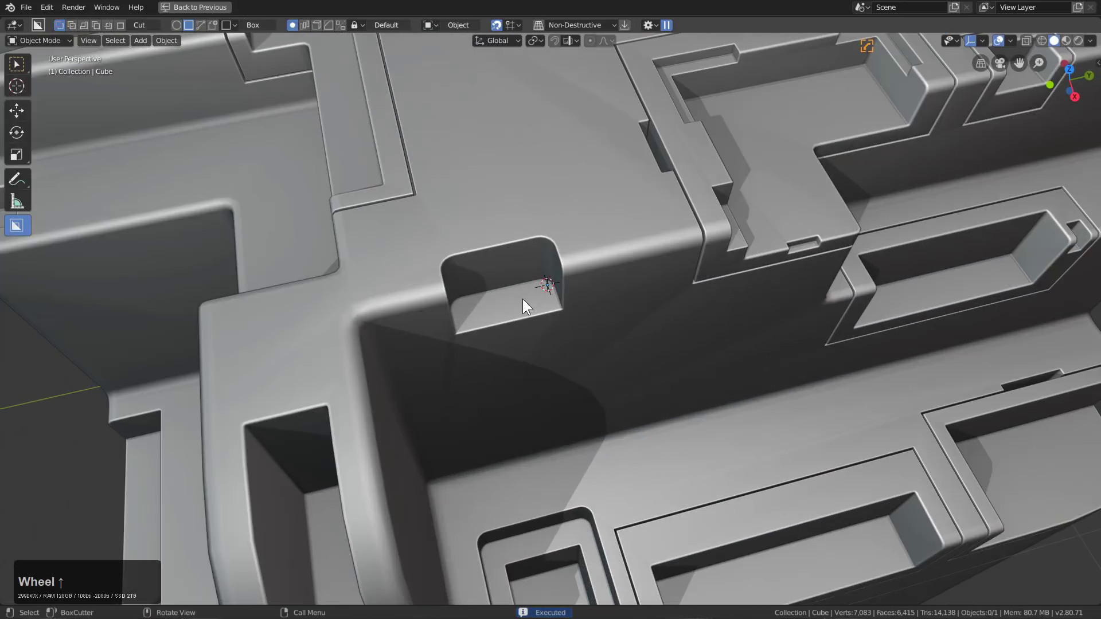
left_click(508, 309)
left_click(479, 319)
left_click(544, 322)
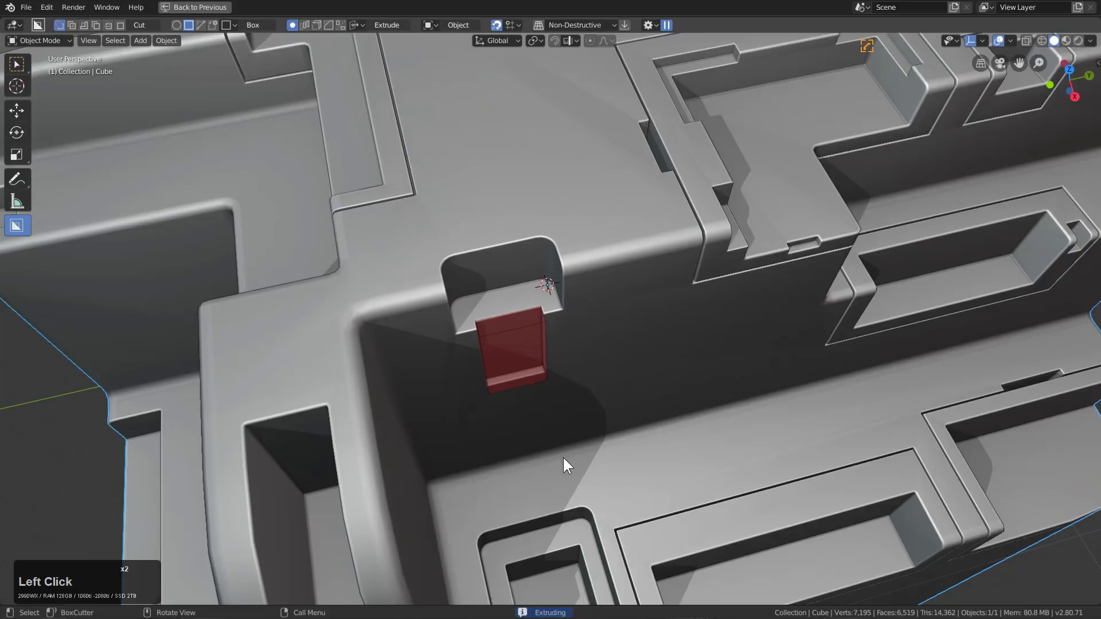
left_click(612, 496)
scroll(598, 419, "down", 7)
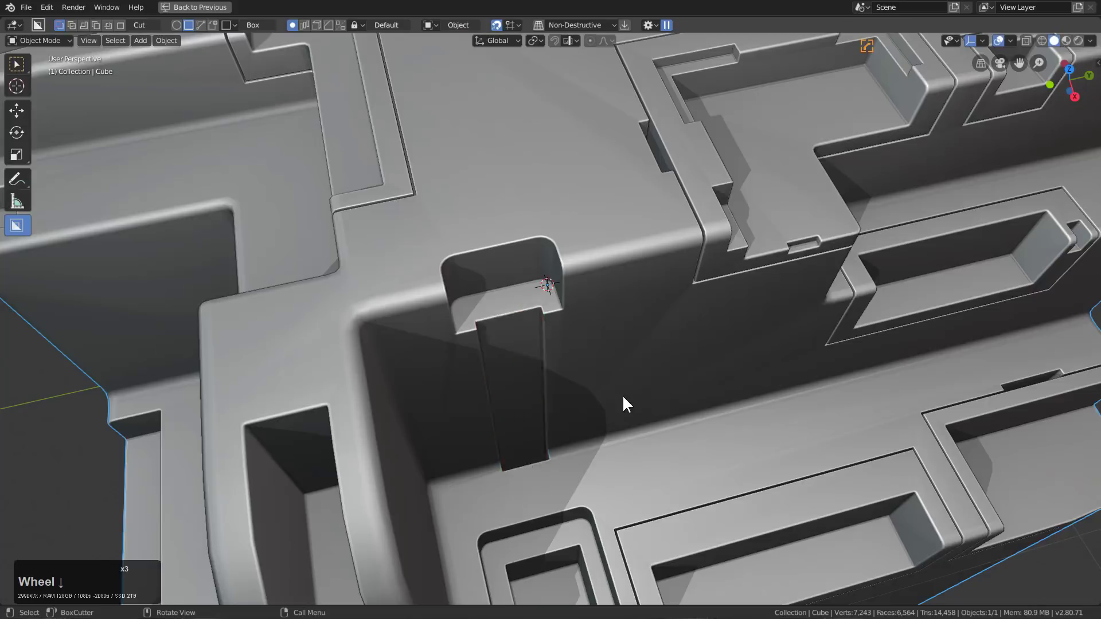
- Add a Hard Ops Weighted Normal modifier to the cube
middle_click_drag(621, 394, 529, 255)
scroll(561, 307, "up", 3)
key("q")
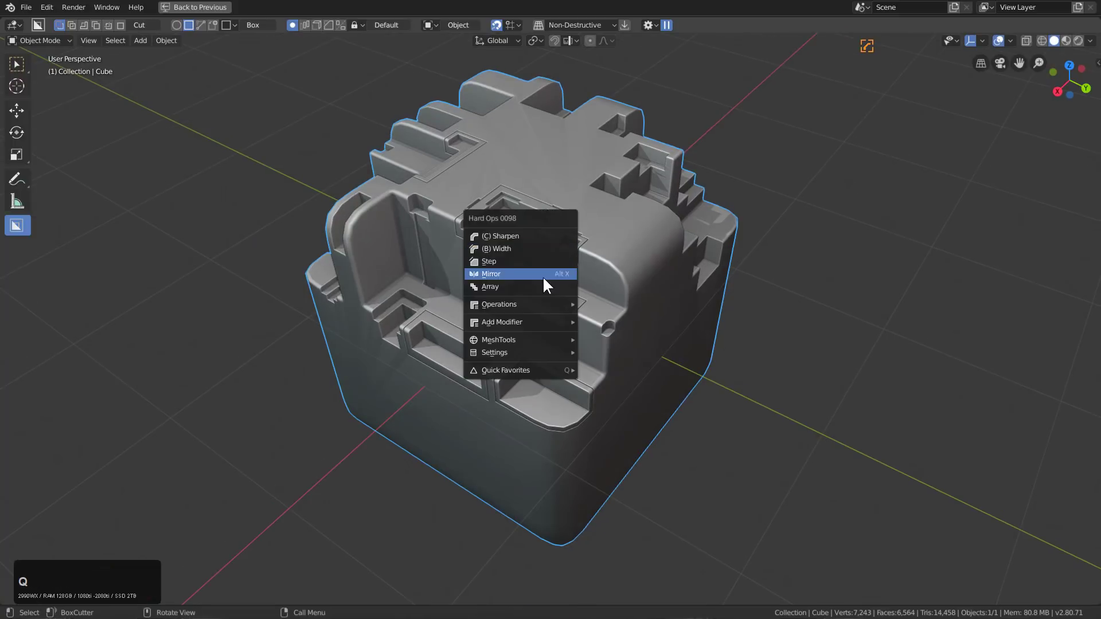
mouse_move(548, 303)
mouse_move(659, 339)
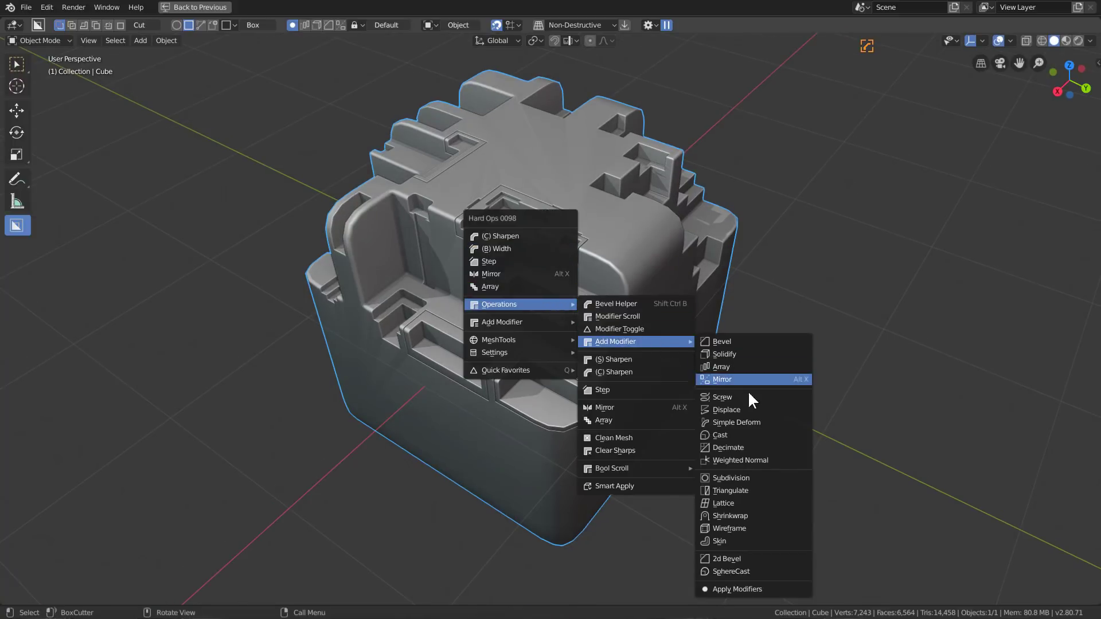
key("shift")
left_click(761, 460, "shift")
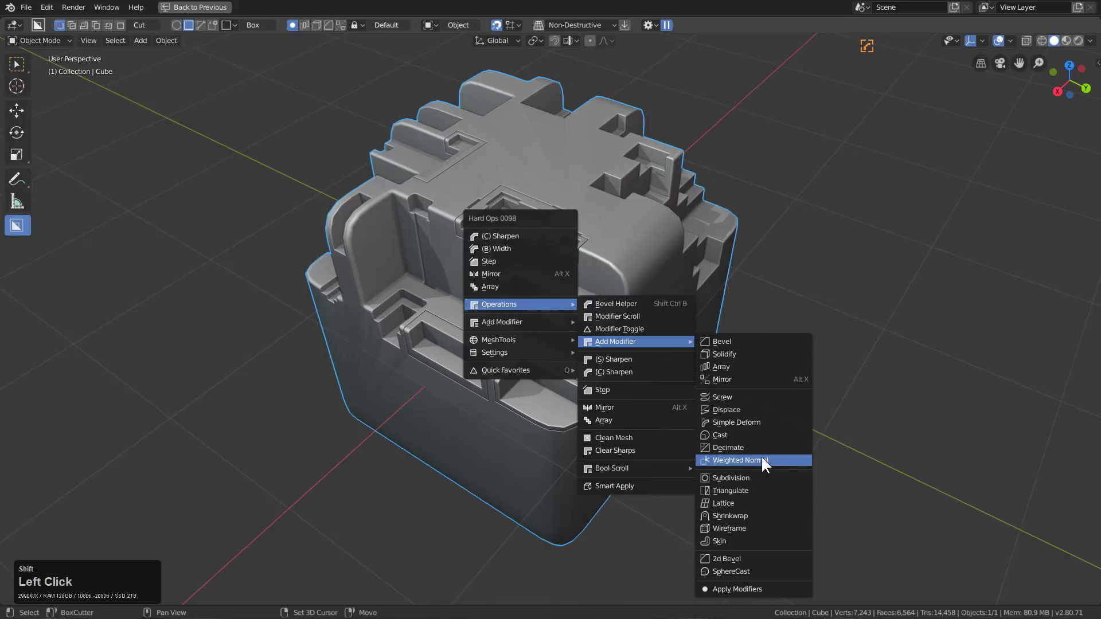
- Open the Hard Ops Bevel Helper and turn off viewport display of all bevels, from Bevel.006 back to Bevel
middle_click_drag(473, 170, 593, 259)
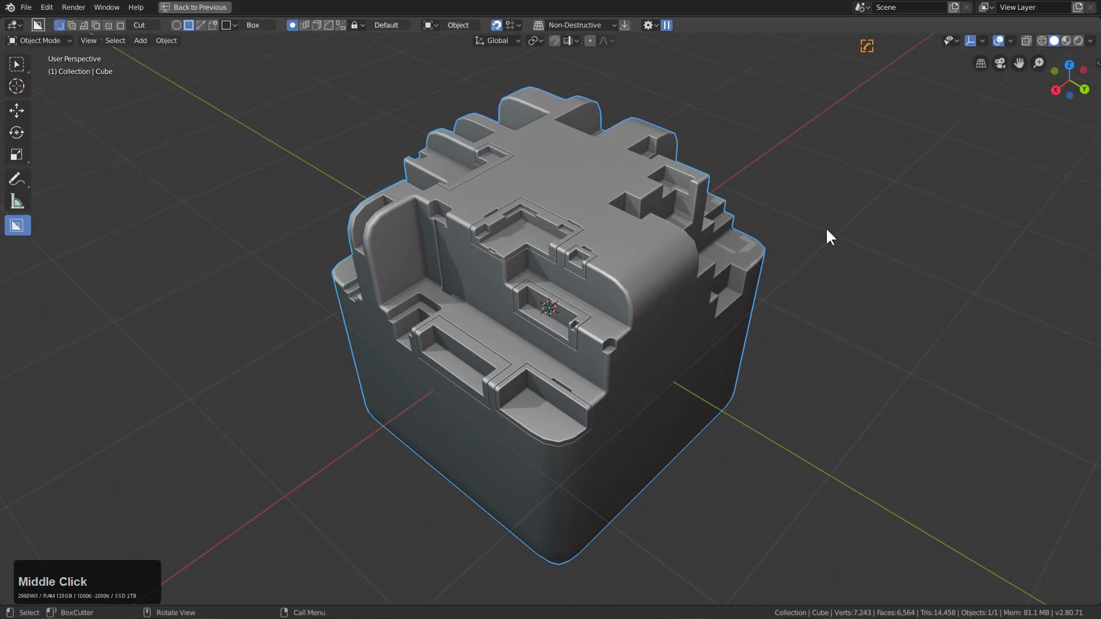
key("b")
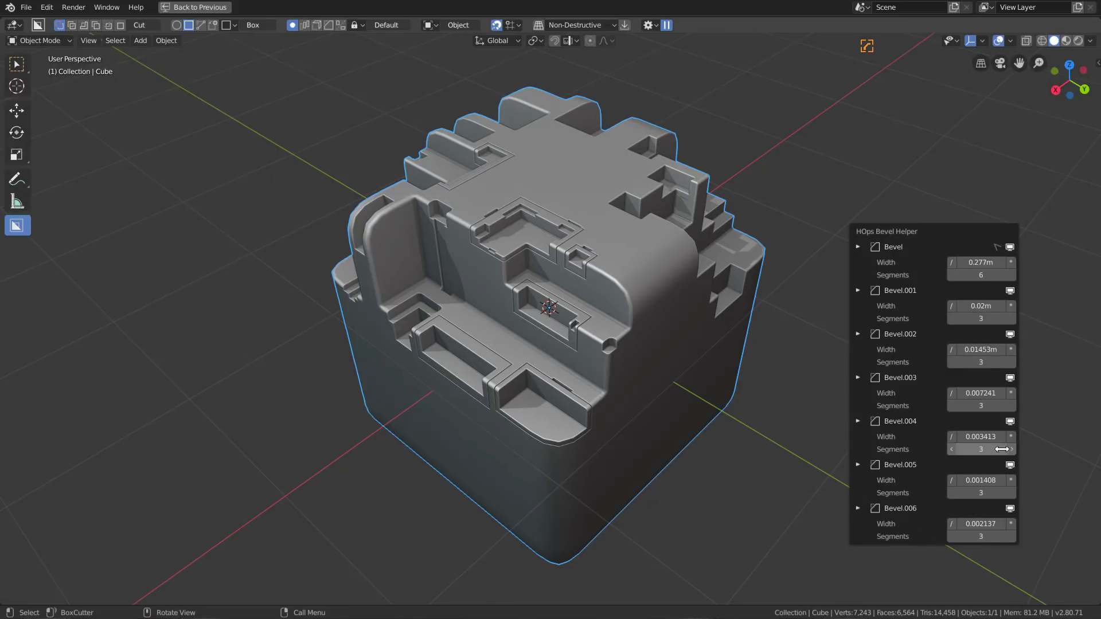
left_click(1010, 507)
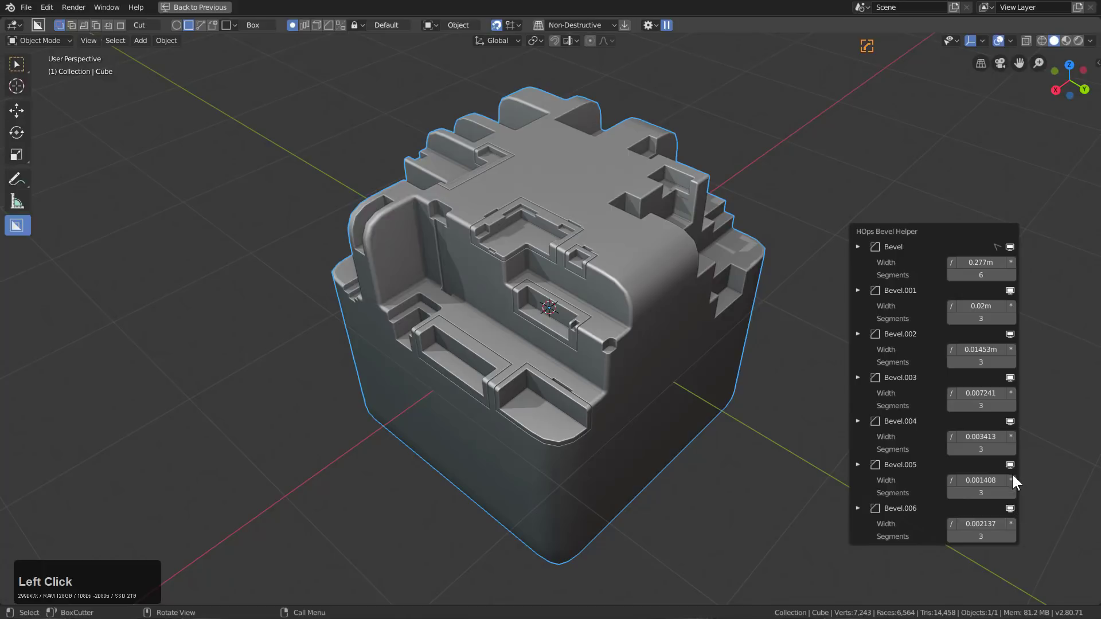
left_click(1010, 464)
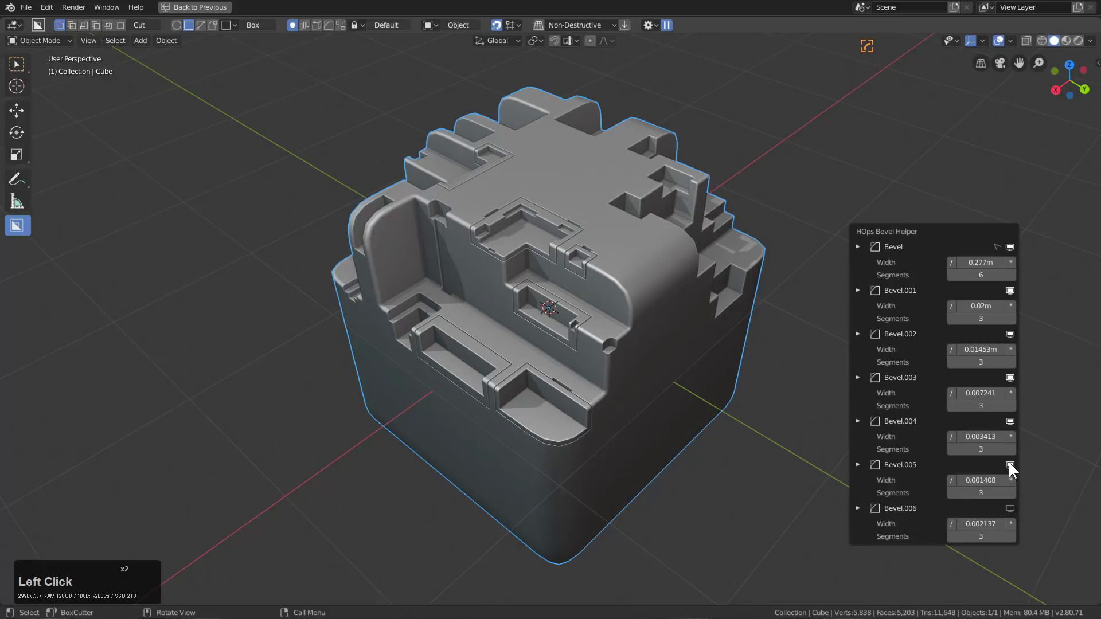
left_click(1010, 421)
left_click(1011, 377)
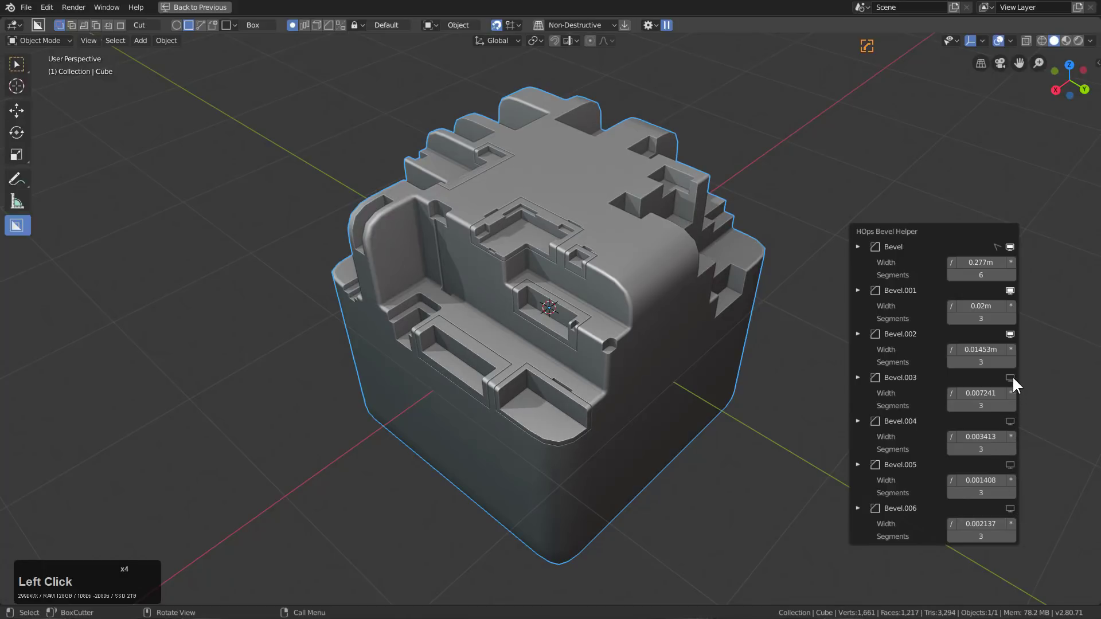
left_click(1009, 335)
left_click(1009, 290)
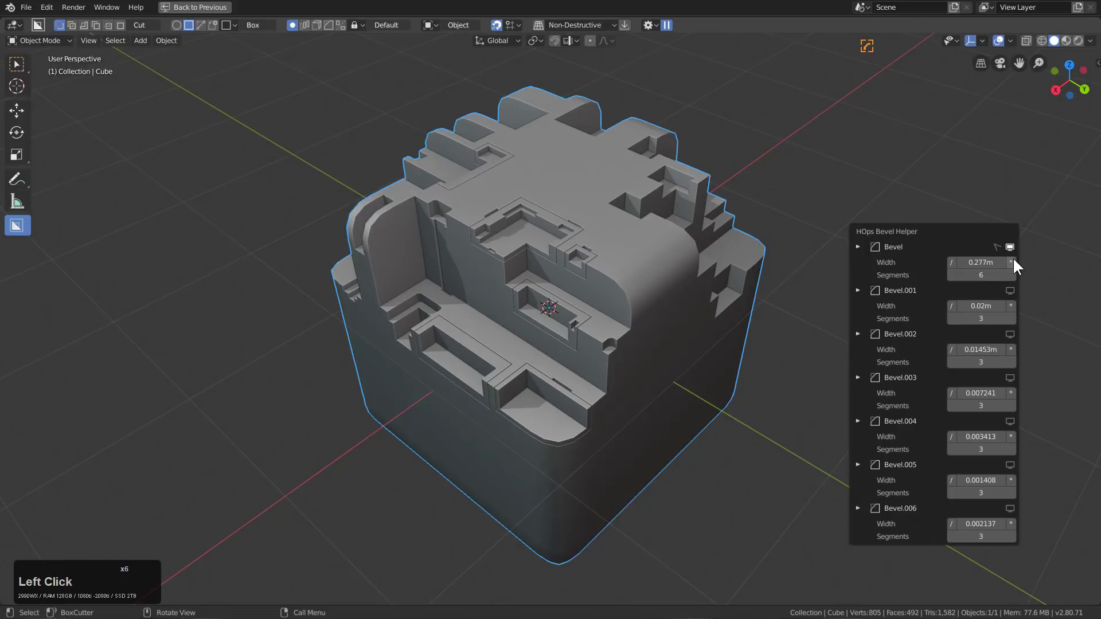
left_click(1010, 245)
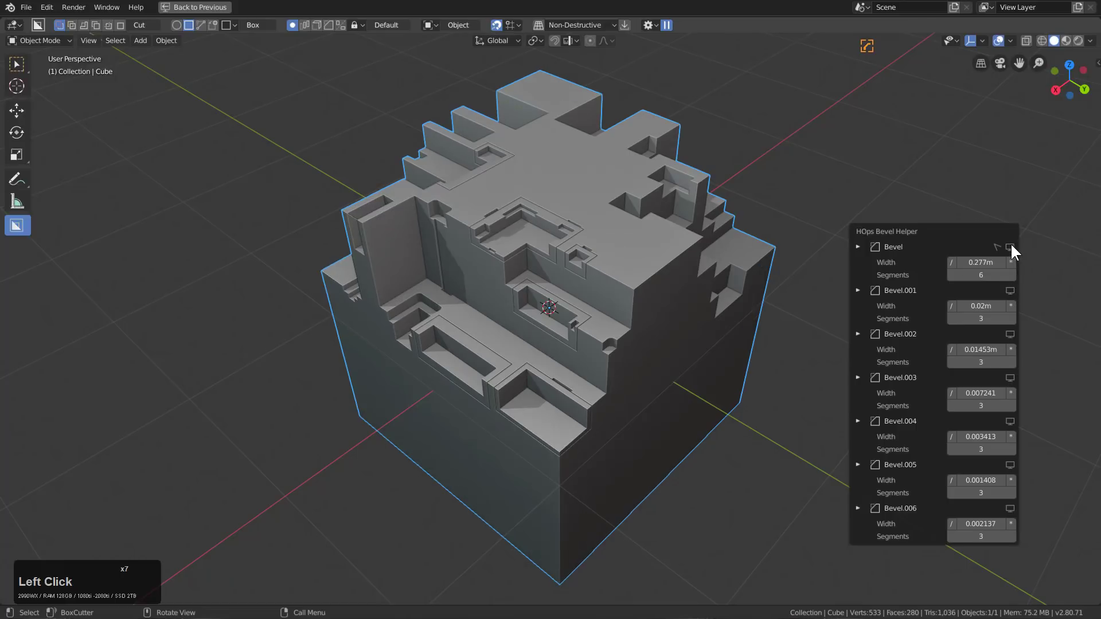
- Turn viewport display of the first Bevel modifier back on and set its width to 0.207 m
left_click(1010, 246)
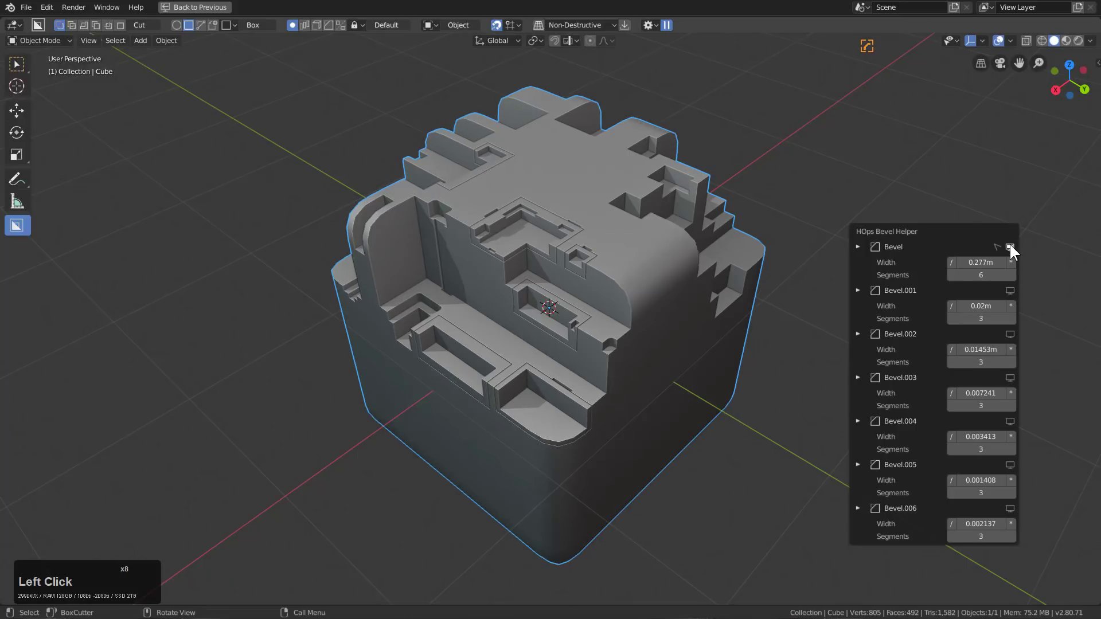
mouse_move(980, 262)
left_mouse_down()
mouse_move(949, 262)
mouse_move(962, 262)
left_mouse_up()
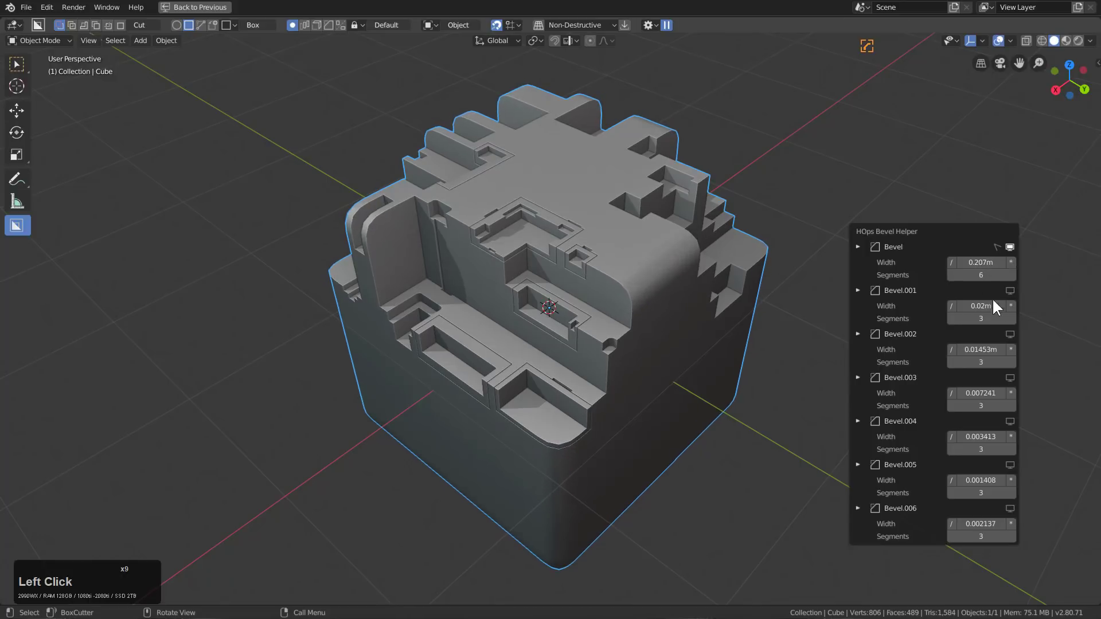
- Turn viewport display back on one by one for Bevel.001 through Bevel.006
left_click(1009, 291)
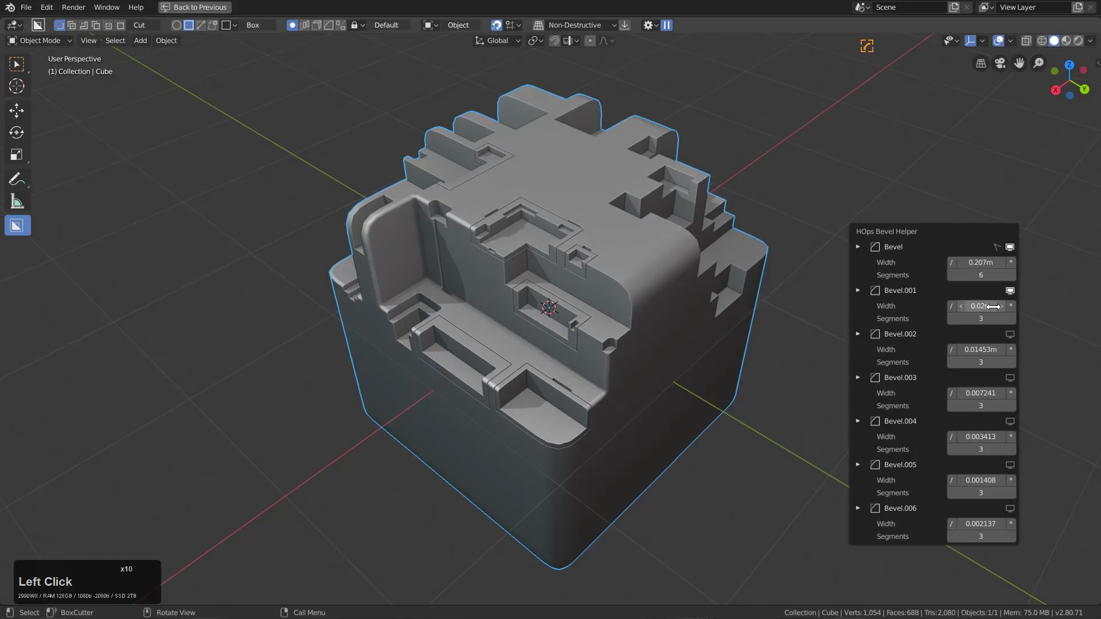
left_click(1009, 334)
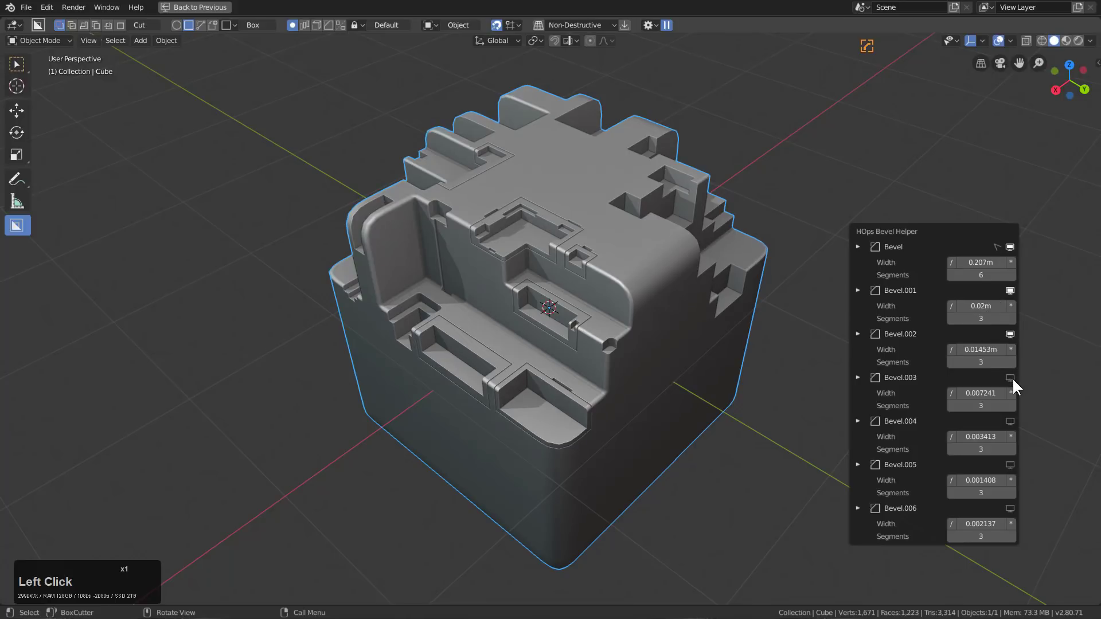
left_click(1010, 378)
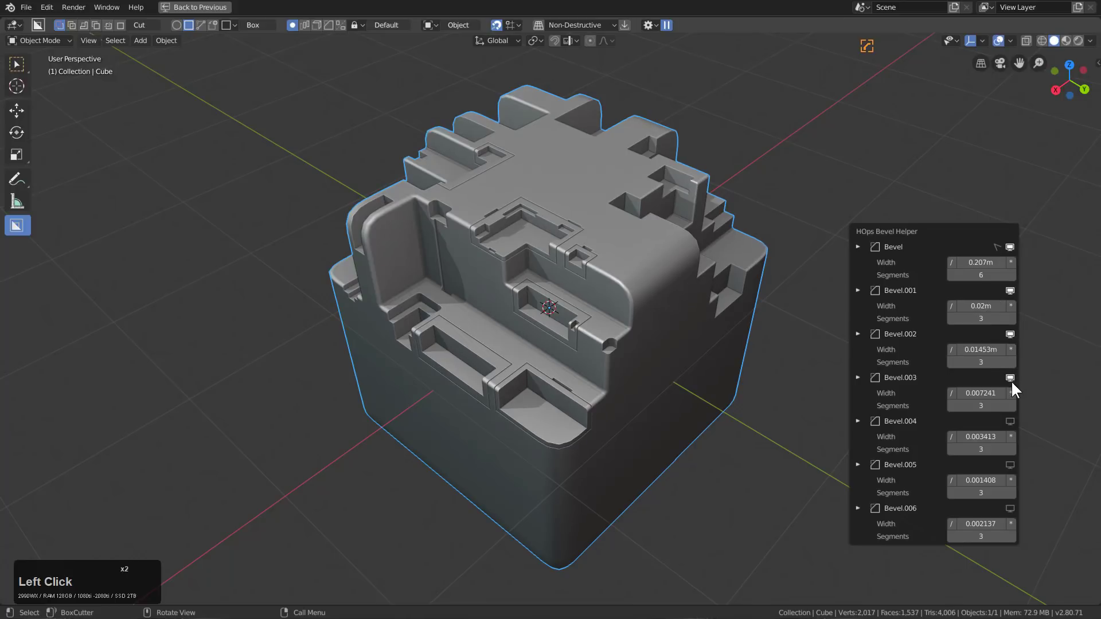
left_click(1010, 422)
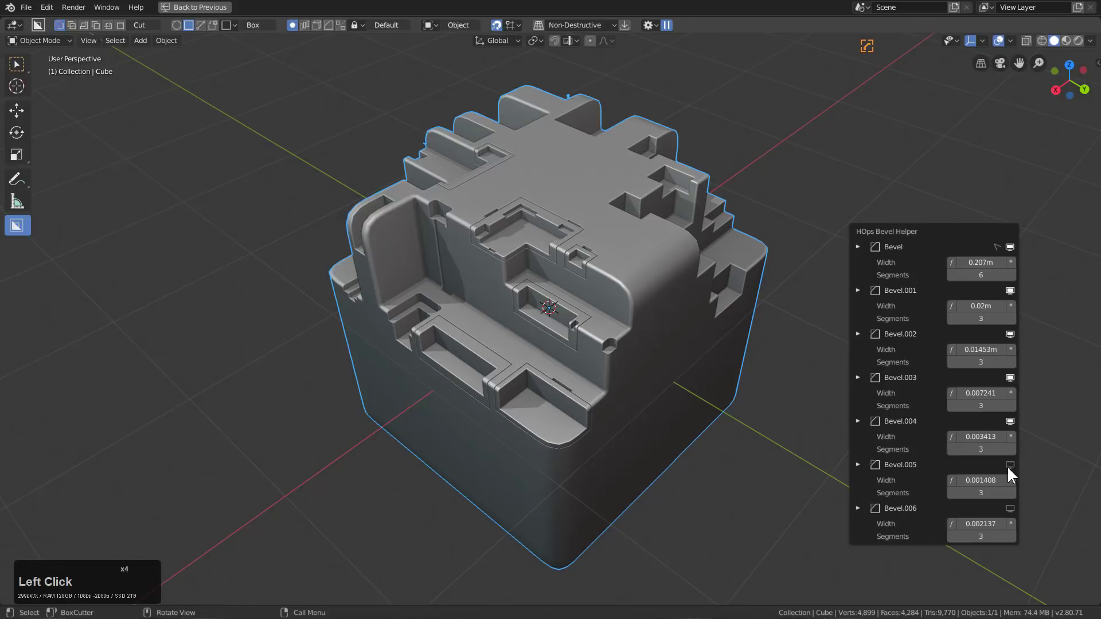
left_click(1008, 465)
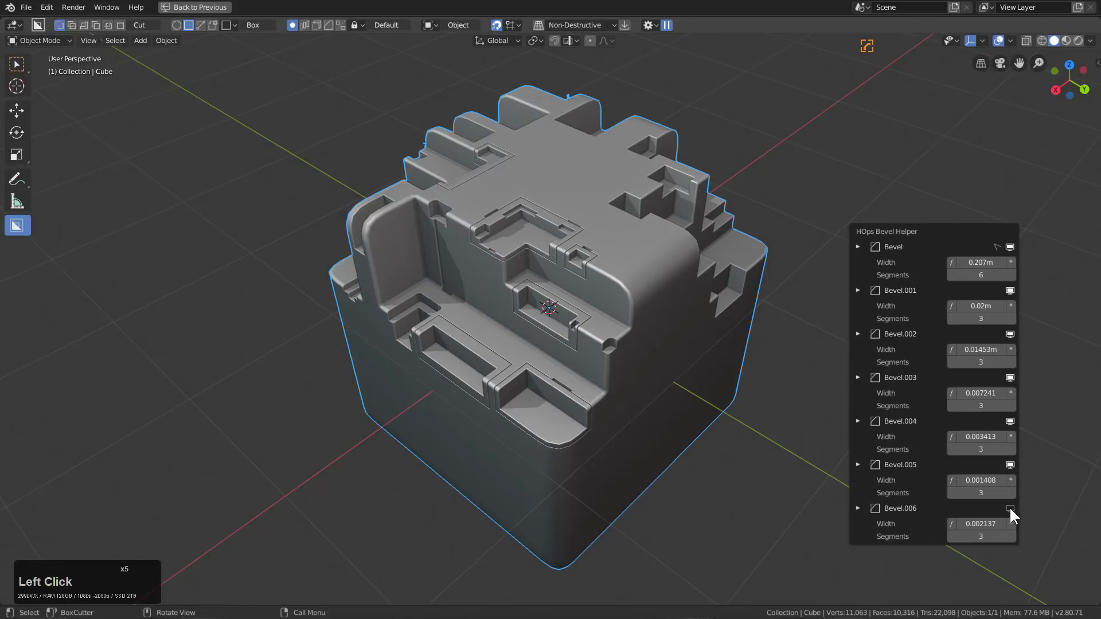
left_click(1009, 507)
- Reduce the width of the cube's first Bevel modifier in the Hard Ops Bevel Helper
middle_click_drag(720, 256, 676, 276)
scroll(575, 242, "up", 3)
middle_click_drag(574, 242, 541, 236)
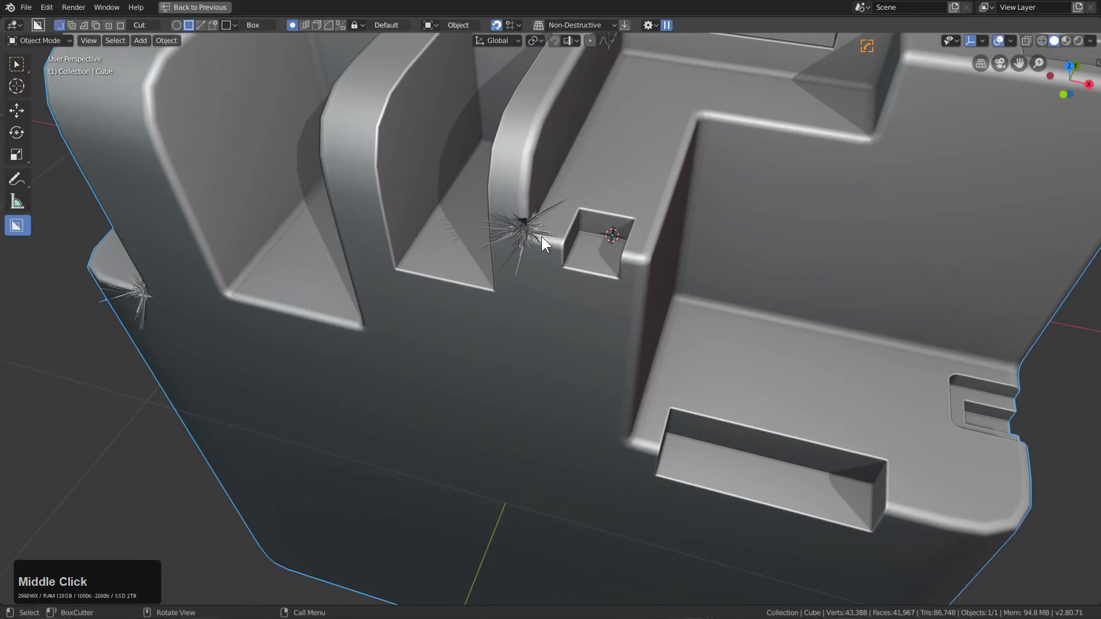
key("b")
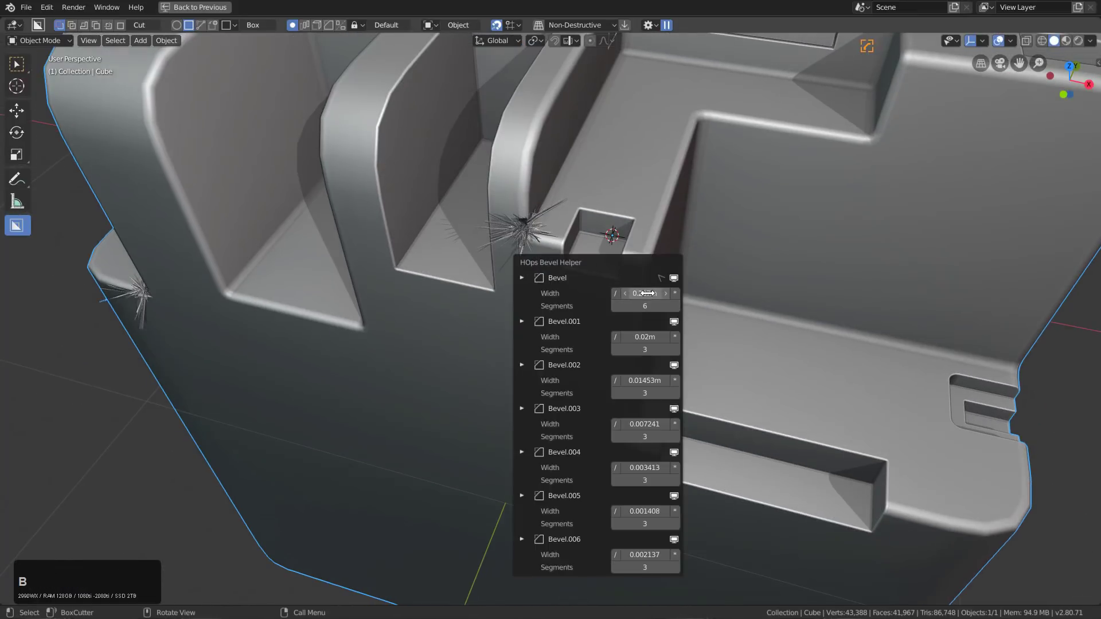
key("b")
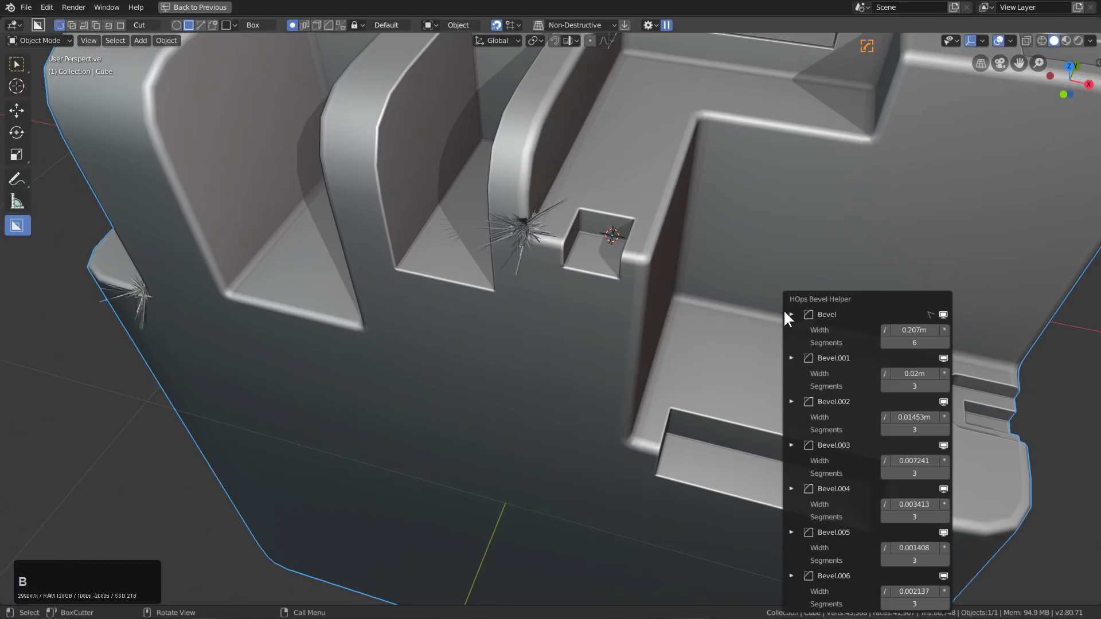
left_click_drag(908, 330, 893, 329, "shift")
- Cut a thin-walled box outline with BoxCutter around the small square notch beside the cube's large rounded corner
middle_click_drag(789, 232, 385, 229)
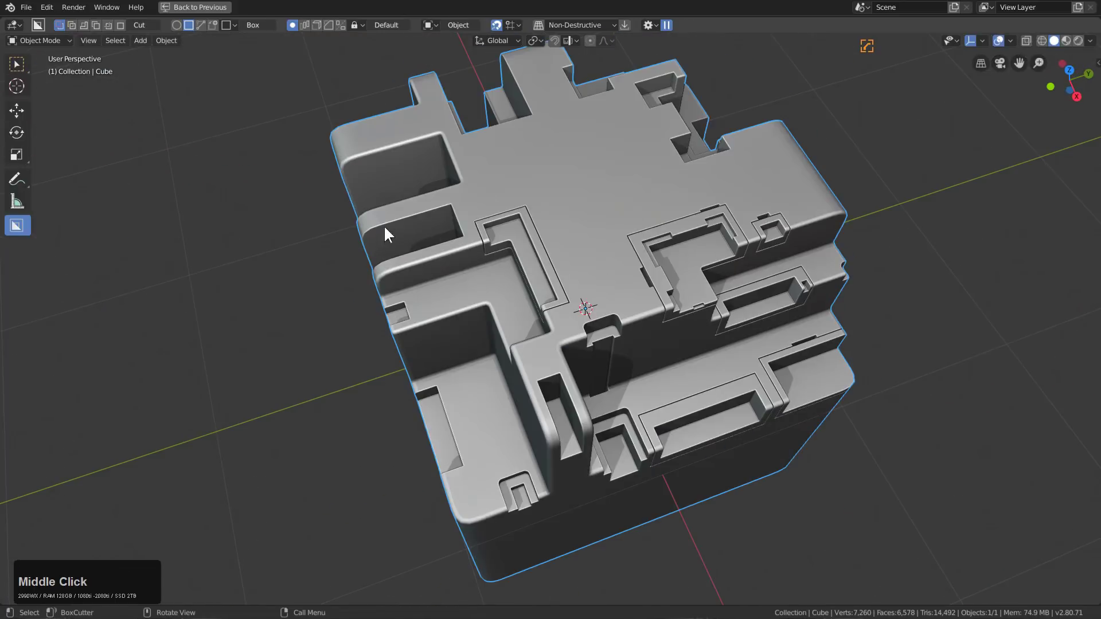
middle_click_drag(730, 321, 471, 123)
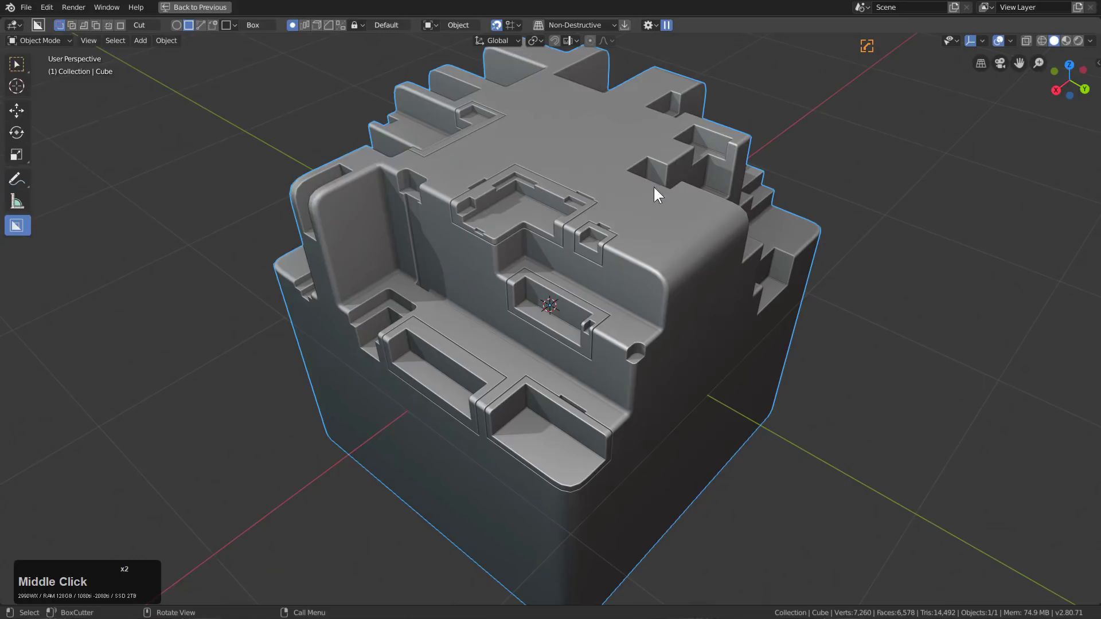
middle_click_drag(654, 187, 575, 266)
scroll(565, 184, "down", 2)
scroll(512, 220, "up", 2)
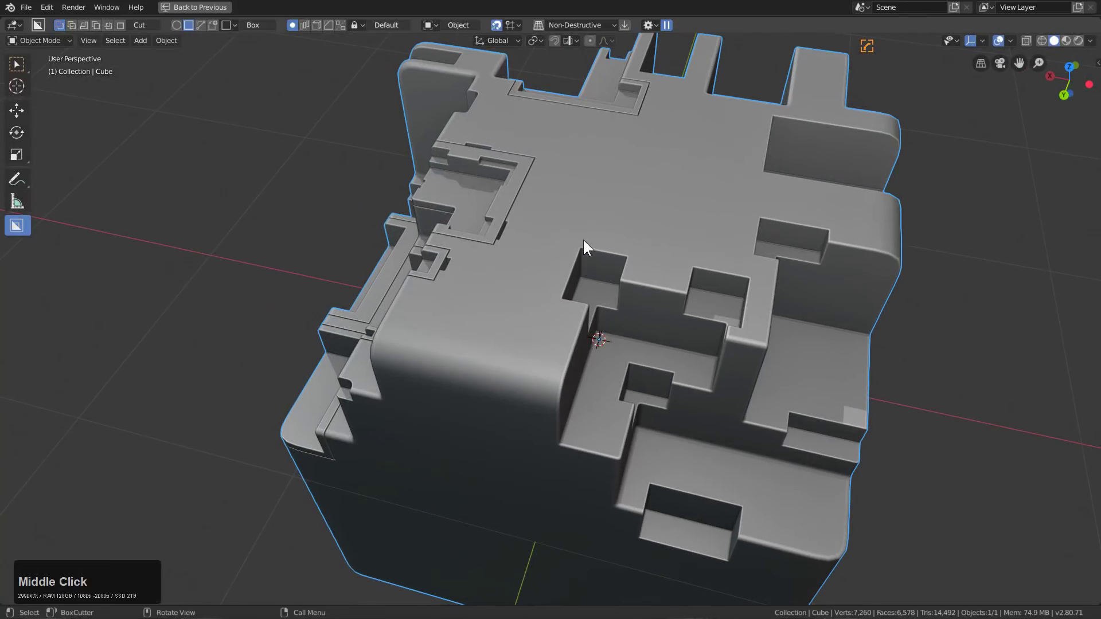
mouse_move(572, 236)
left_mouse_down()
mouse_move(624, 311)
mouse_move(624, 331)
left_mouse_up()
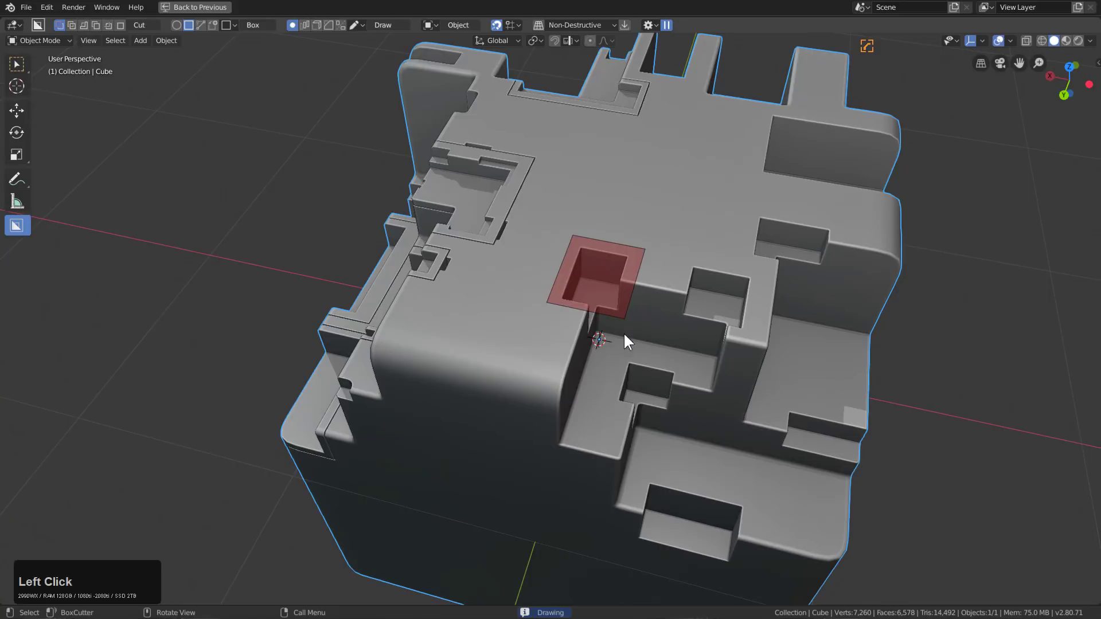
key("t")
left_click(620, 364)
left_click(620, 364)
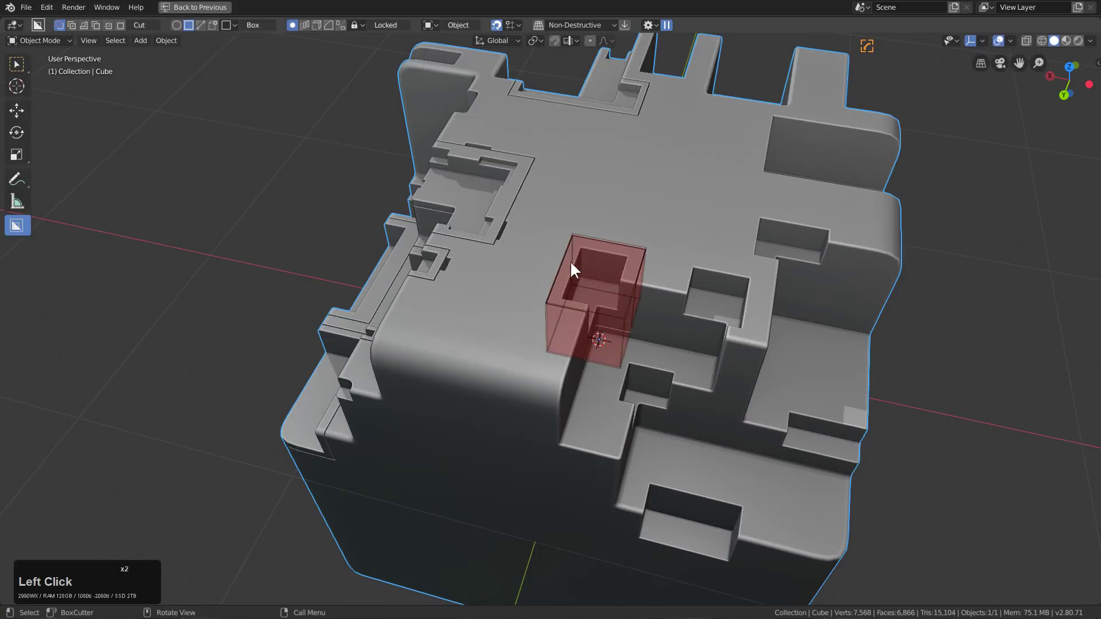
- Cut a second thin-walled box outline around the neighbouring square notch on the cube's top face
mouse_move(692, 261)
left_mouse_down()
mouse_move(697, 284)
mouse_move(744, 333)
left_mouse_up()
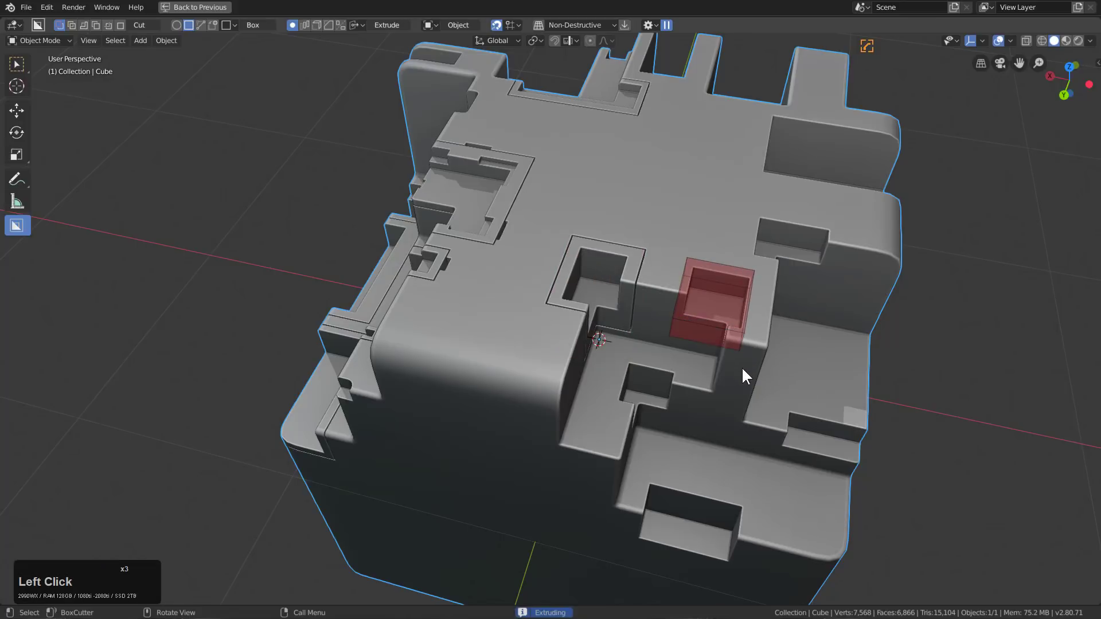
key("t")
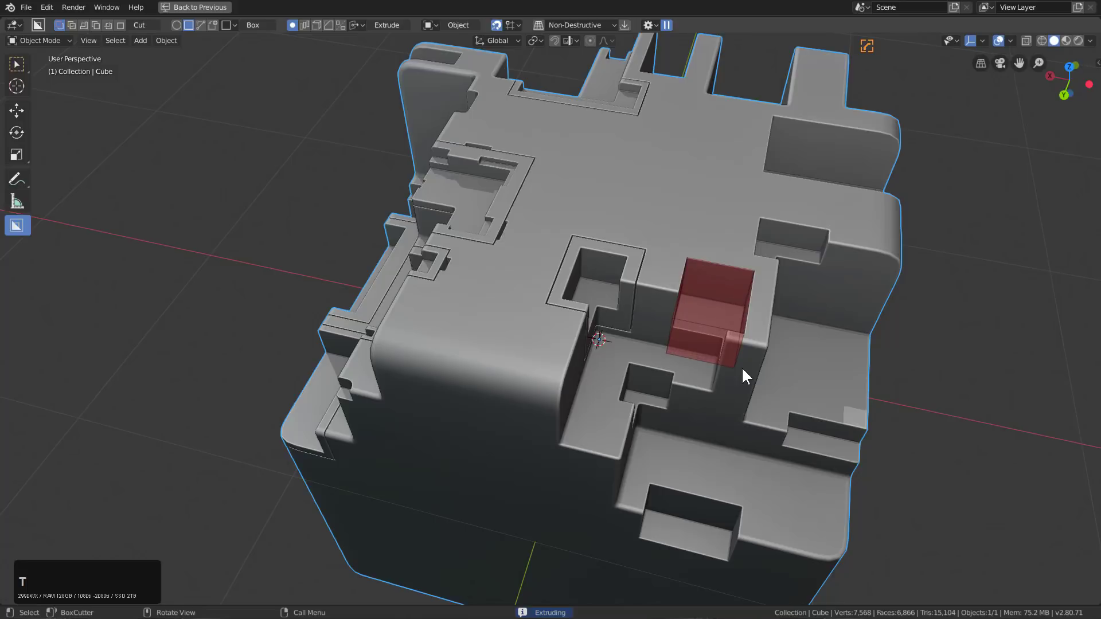
left_click(744, 375)
left_click(733, 364)
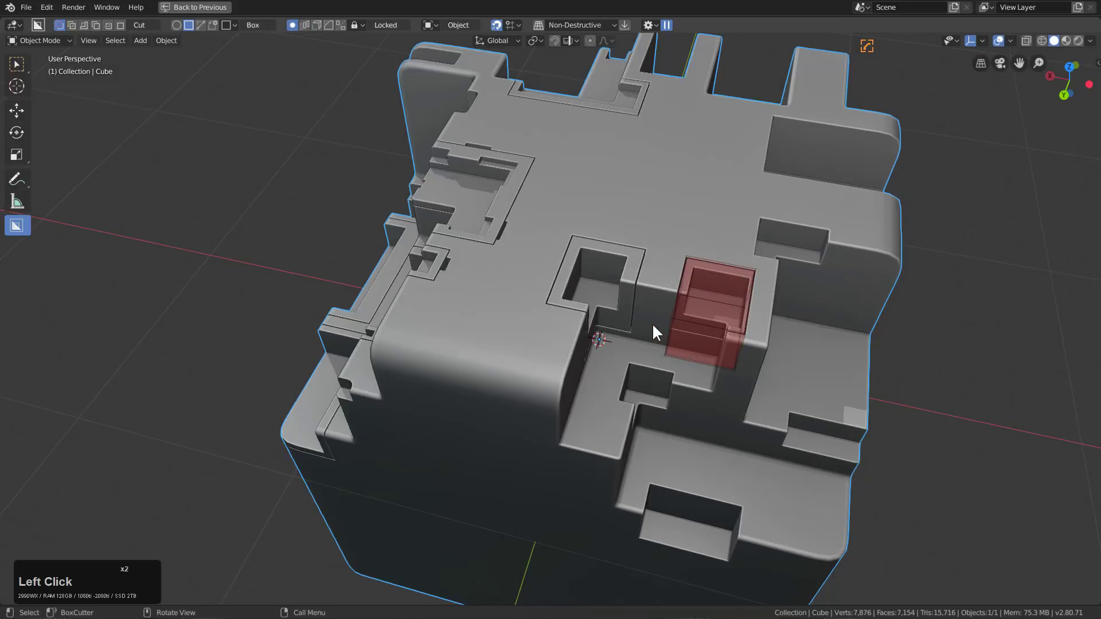
scroll(651, 327, "down", 3)
middle_click_drag(649, 329, 708, 339)
scroll(680, 287, "up", 3)
mouse_move(681, 286)
middle_mouse_down()
mouse_move(662, 315)
mouse_move(667, 302)
middle_mouse_up()
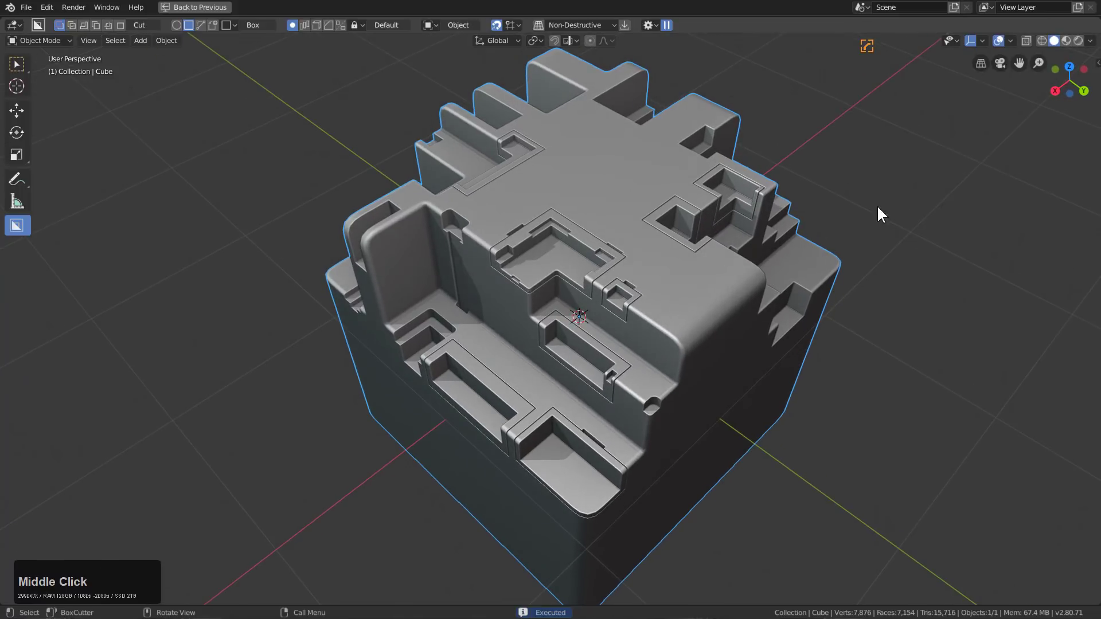